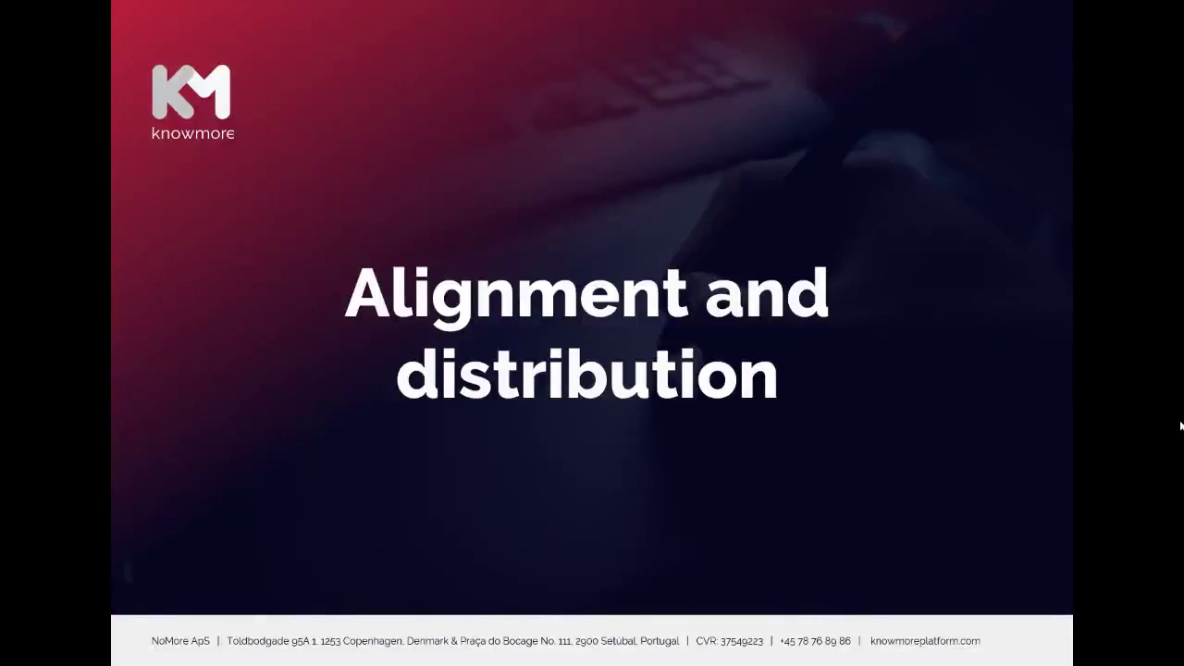
# - Advance the slide show two slides to the Quick Access Toolbar agenda item, then end the show
pyautogui.press('Right')
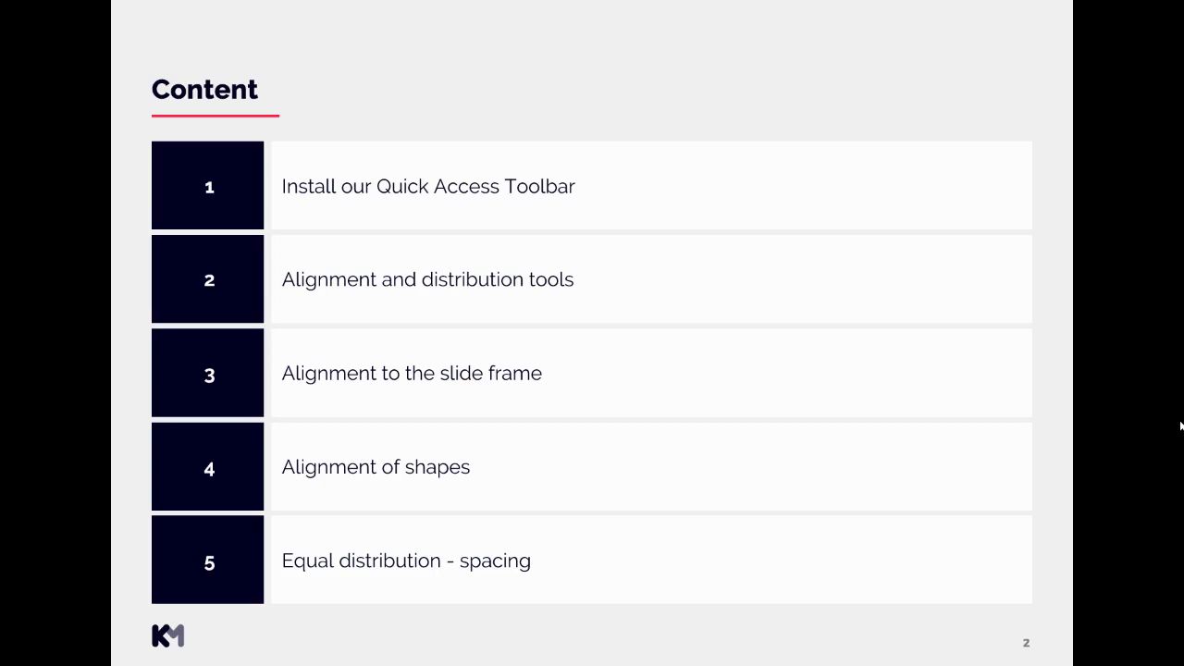
pyautogui.press('Right')
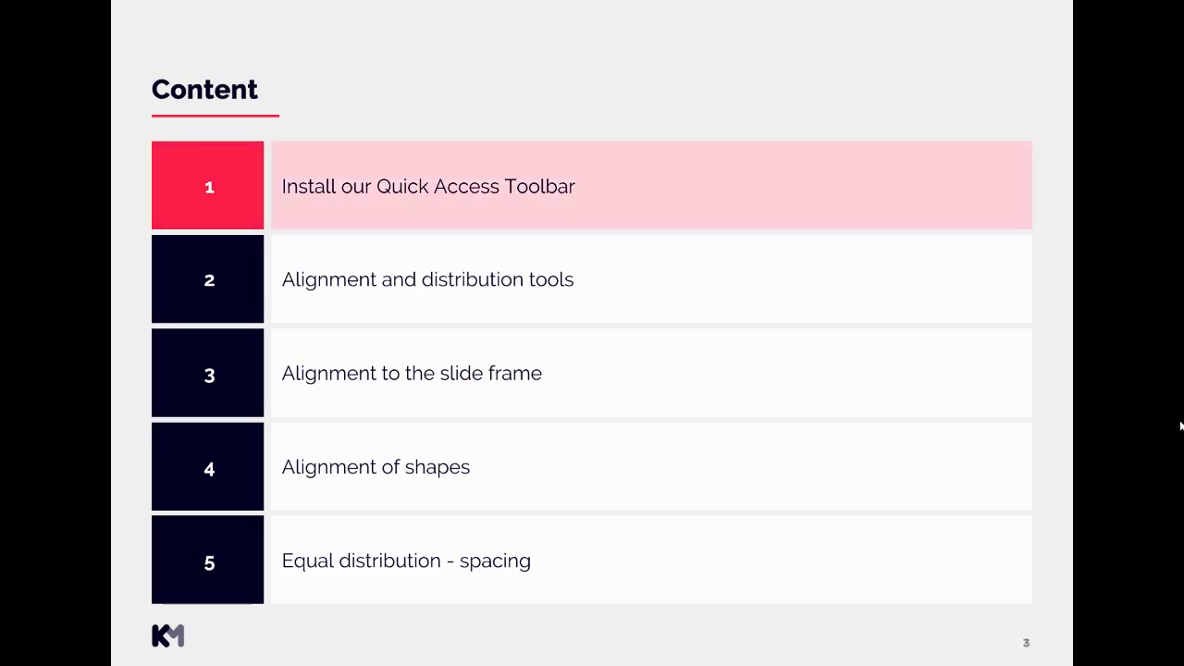
pyautogui.press('Escape')
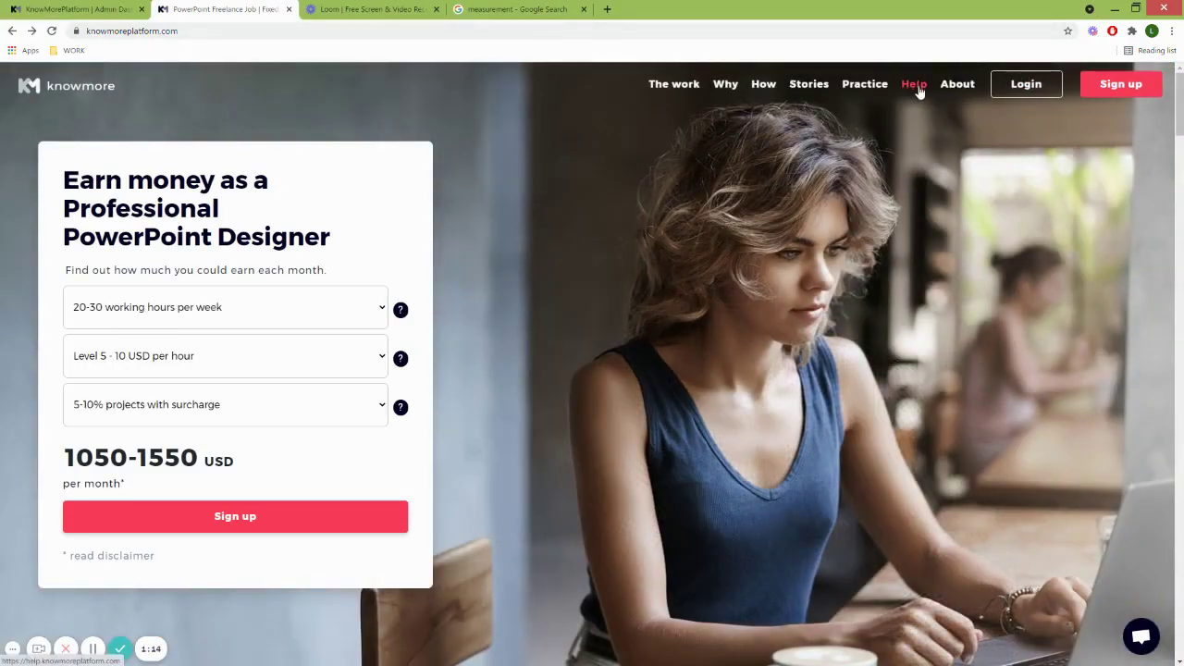
# - In the Knowmore Help Center, open Resources' PowerPoint Quick Access Bar article and scroll to its video and download steps
pyautogui.click(919, 92)
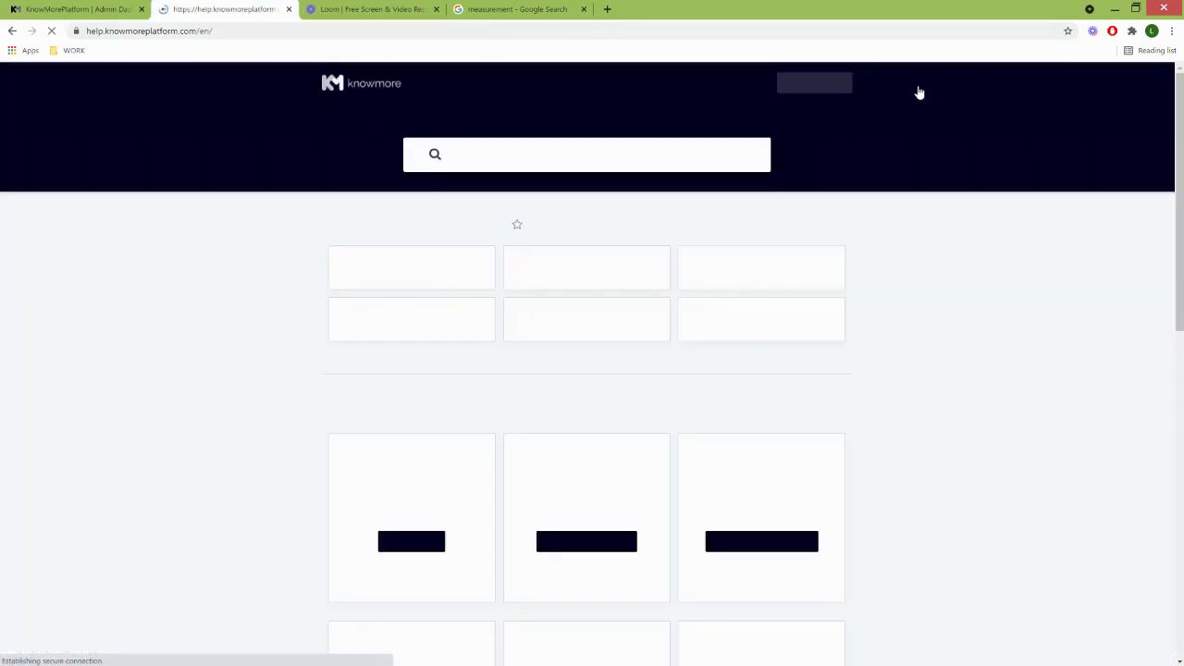
pyautogui.scroll(-1, 947, 410)
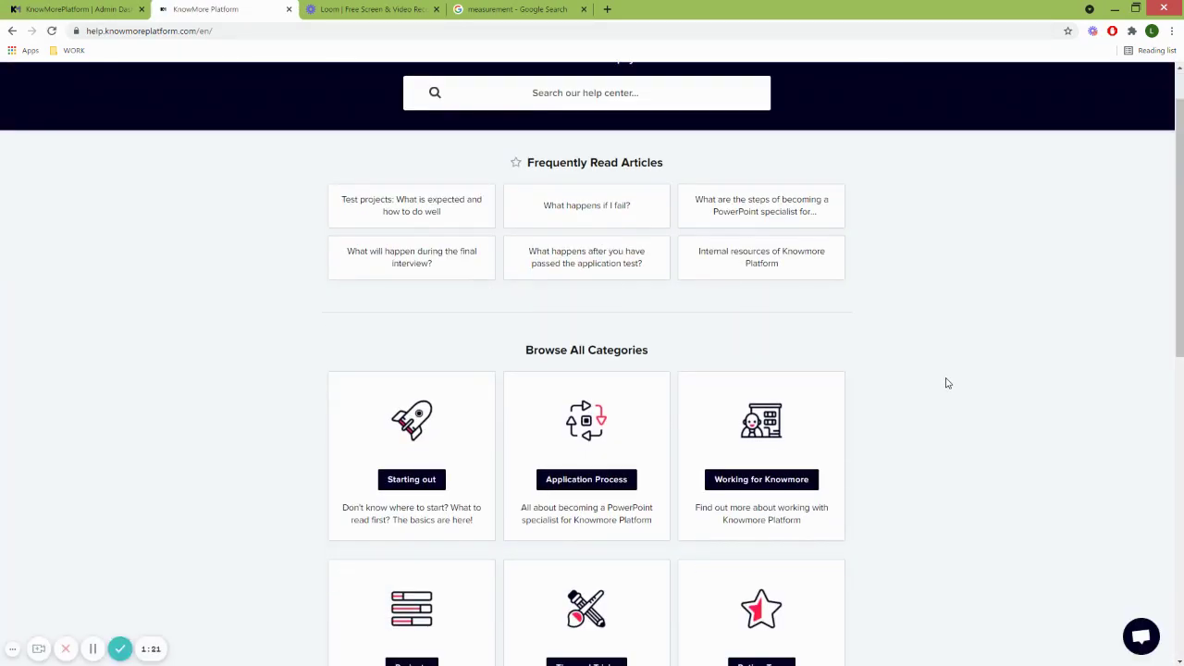
pyautogui.scroll(-5, 947, 383)
pyautogui.click(596, 372)
pyautogui.scroll(-1, 918, 317)
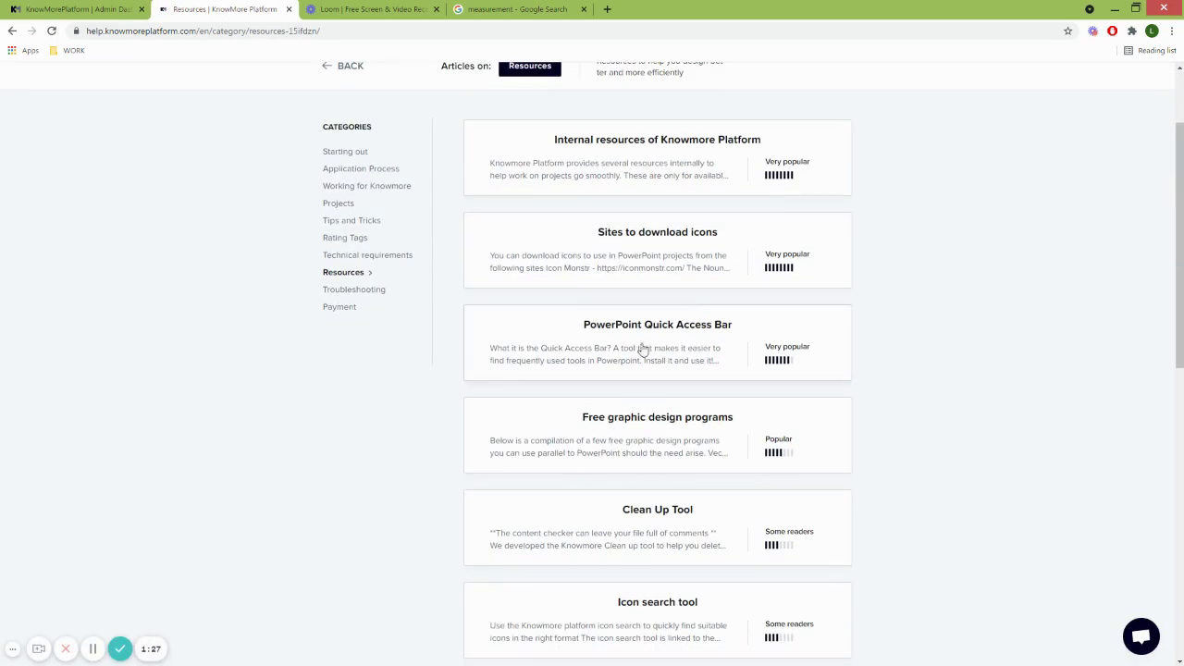
pyautogui.click(662, 331)
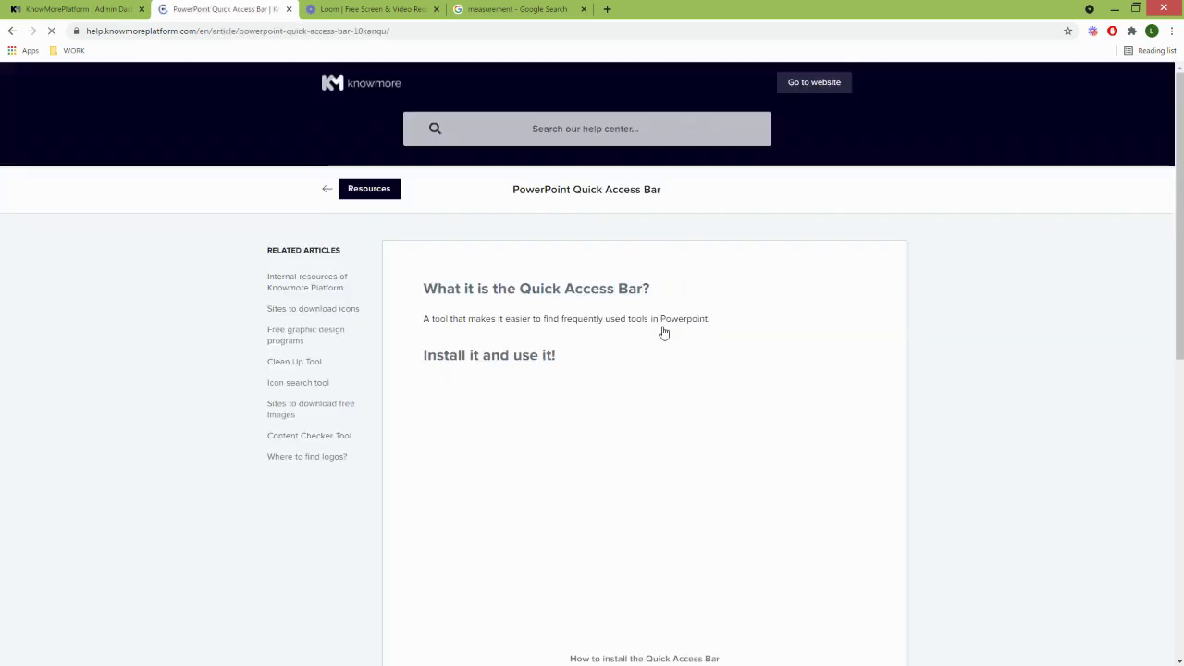
pyautogui.scroll(-1, 953, 331)
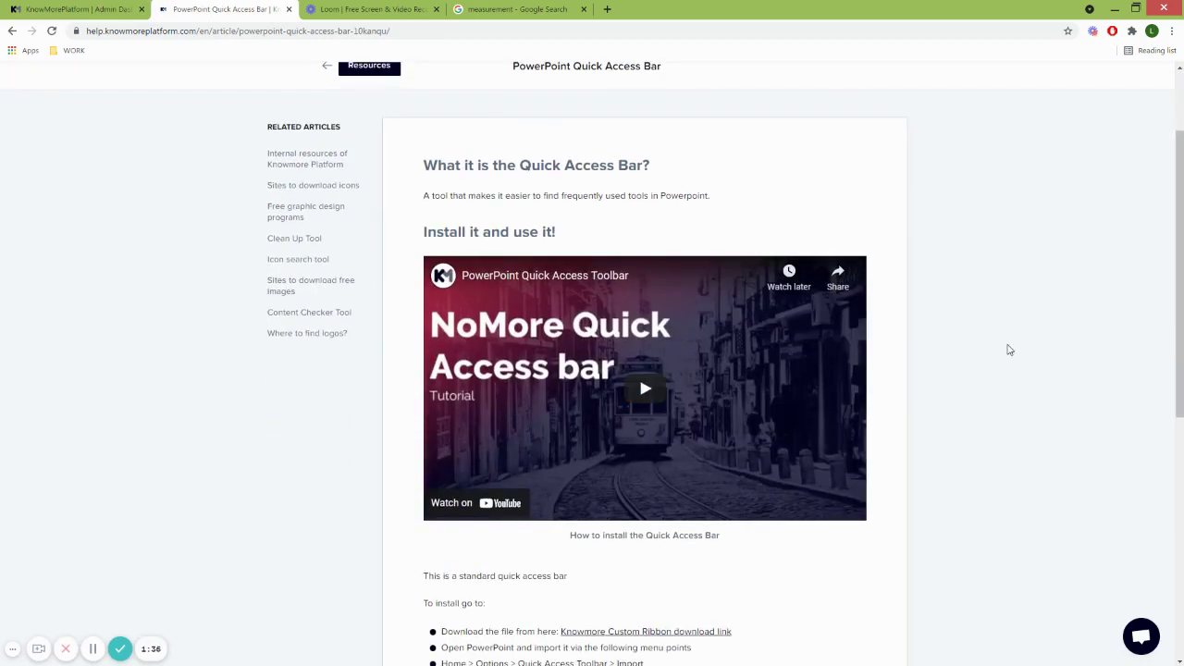
pyautogui.scroll(-1, 824, 489)
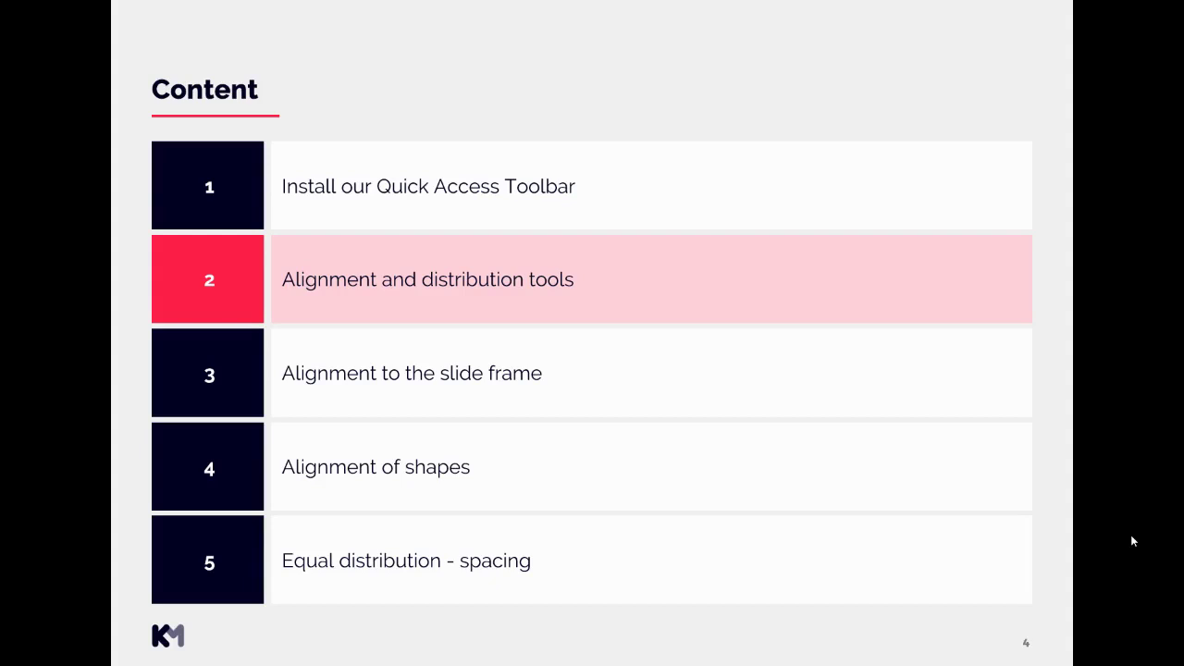
# - Advance to slide 5, Alignment and distribution tools, and exit the show to Normal view
pyautogui.press('Right')
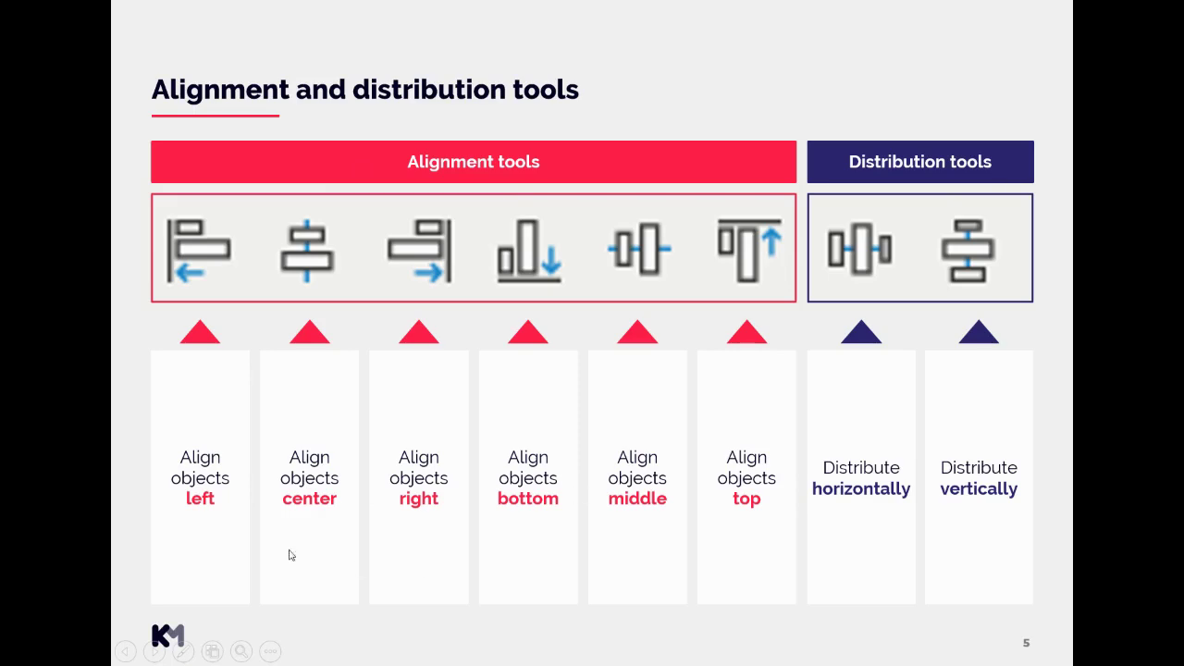
pyautogui.press('Escape')
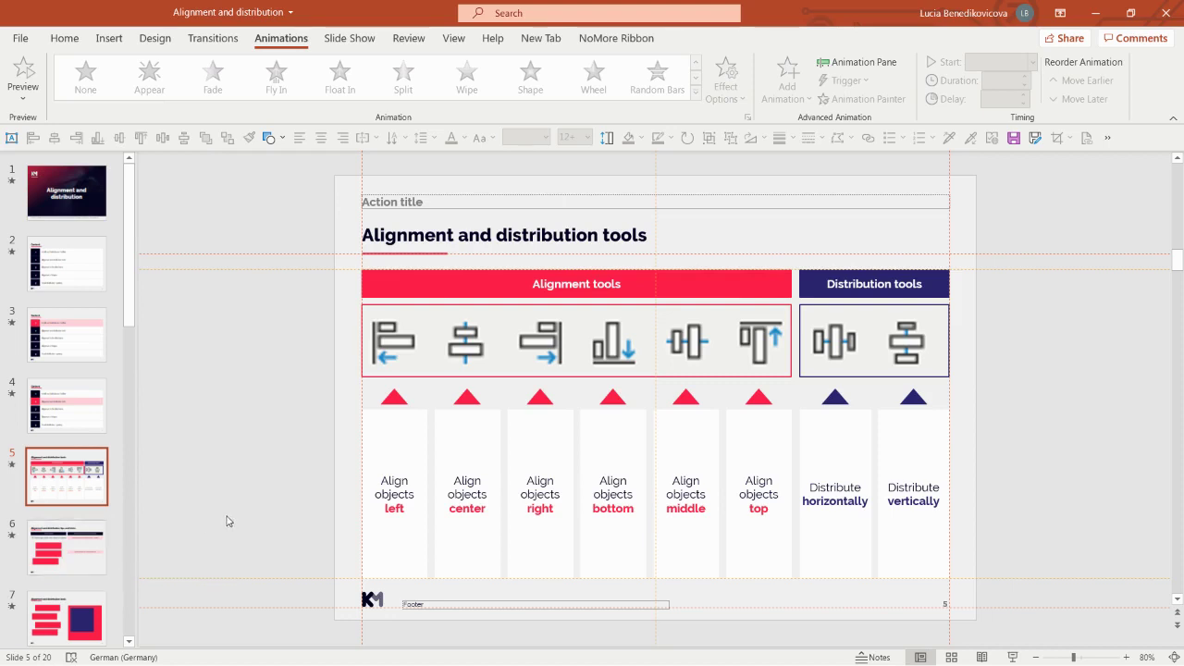
# - Select slide 6, 'Alignment and distribution tips and tricks', and show the View ribbon
pyautogui.click(80, 562)
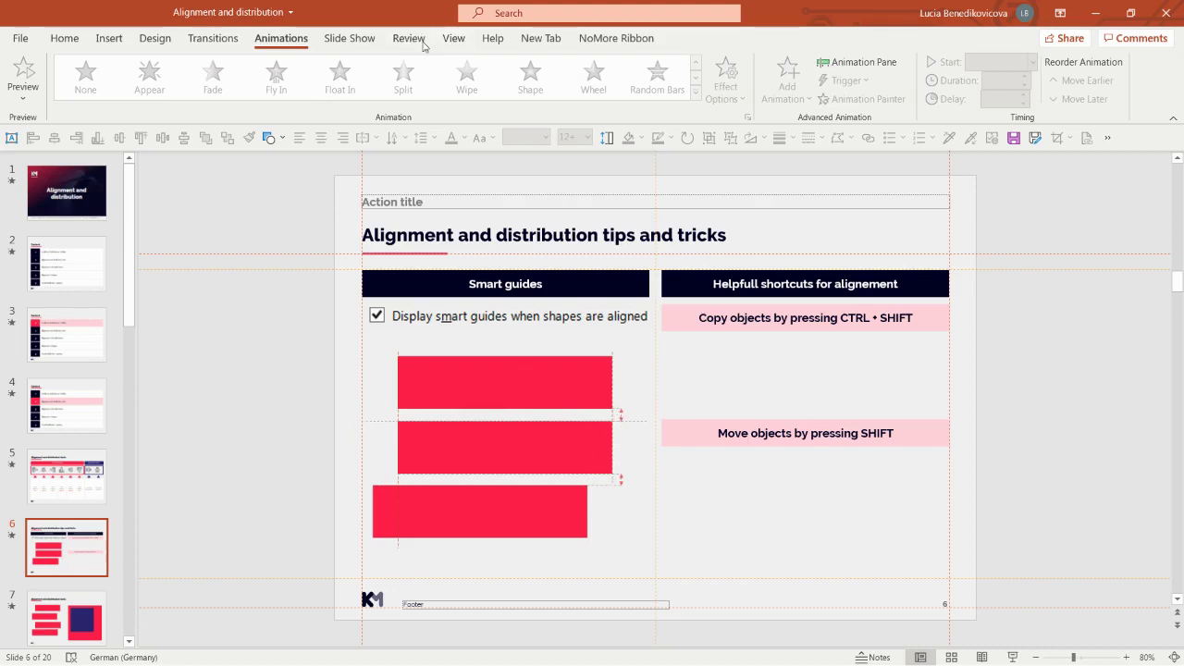
pyautogui.click(451, 40)
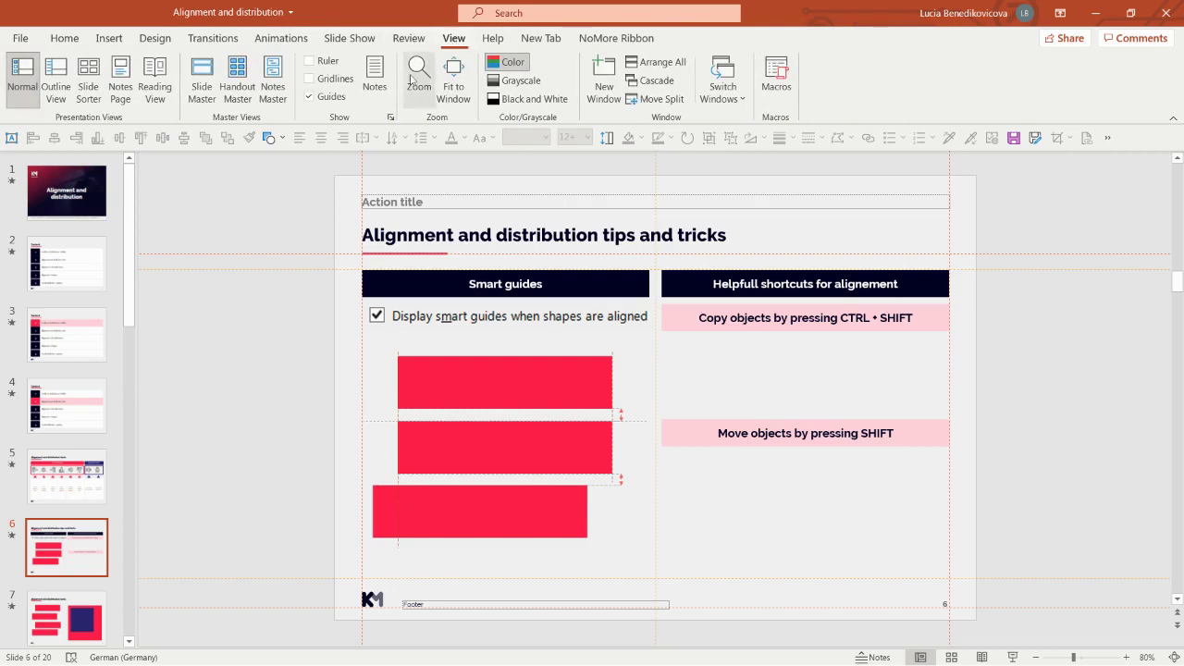
pyautogui.click(390, 118)
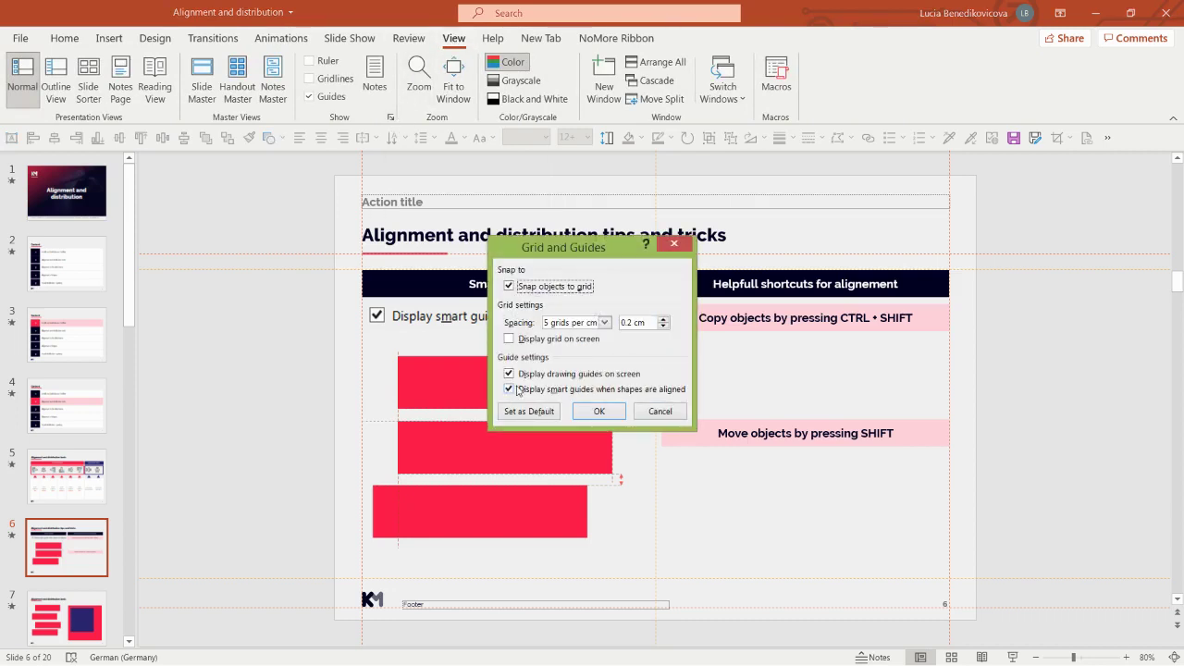
pyautogui.click(599, 411)
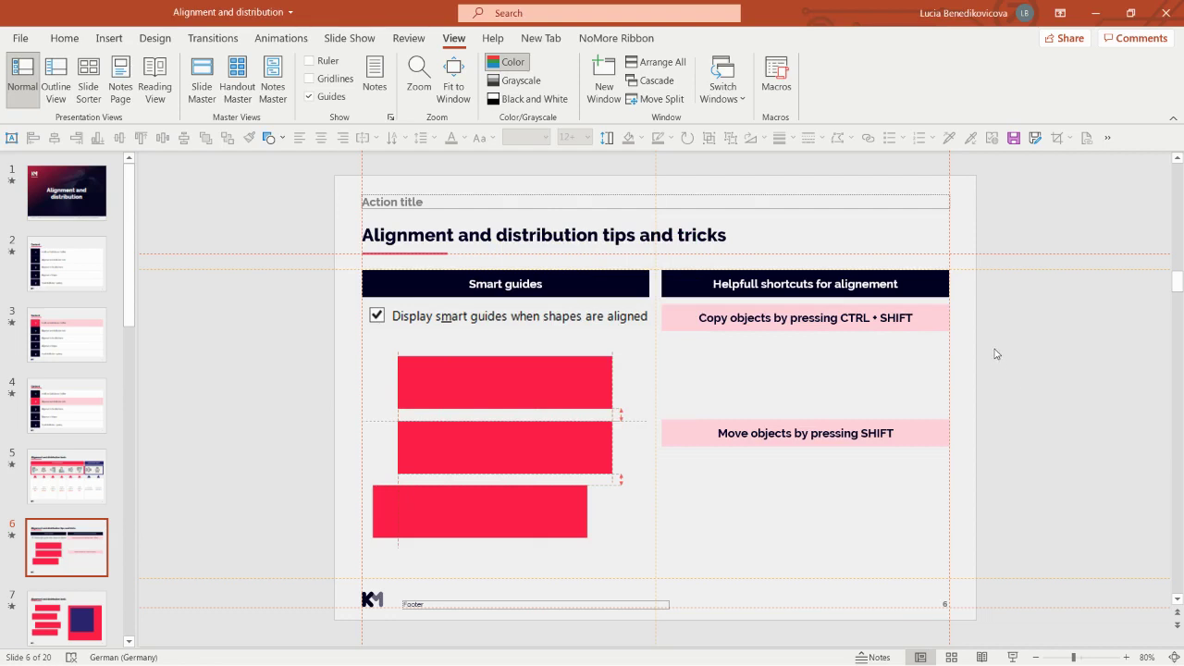
# - Duplicate the Copy objects box below the original, shift the Move objects box up, then go to slide 7
pyautogui.moveTo(925, 334); pyautogui.dragTo(925, 379)
pyautogui.click(978, 405)
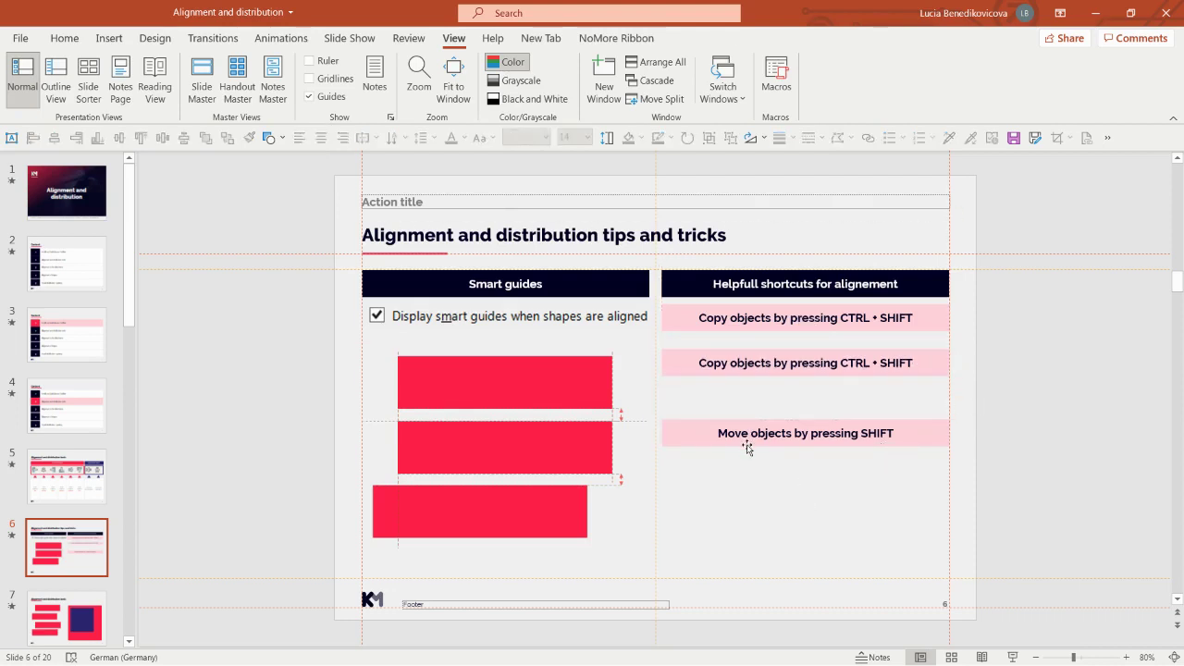
pyautogui.moveTo(747, 447); pyautogui.dragTo(747, 426)
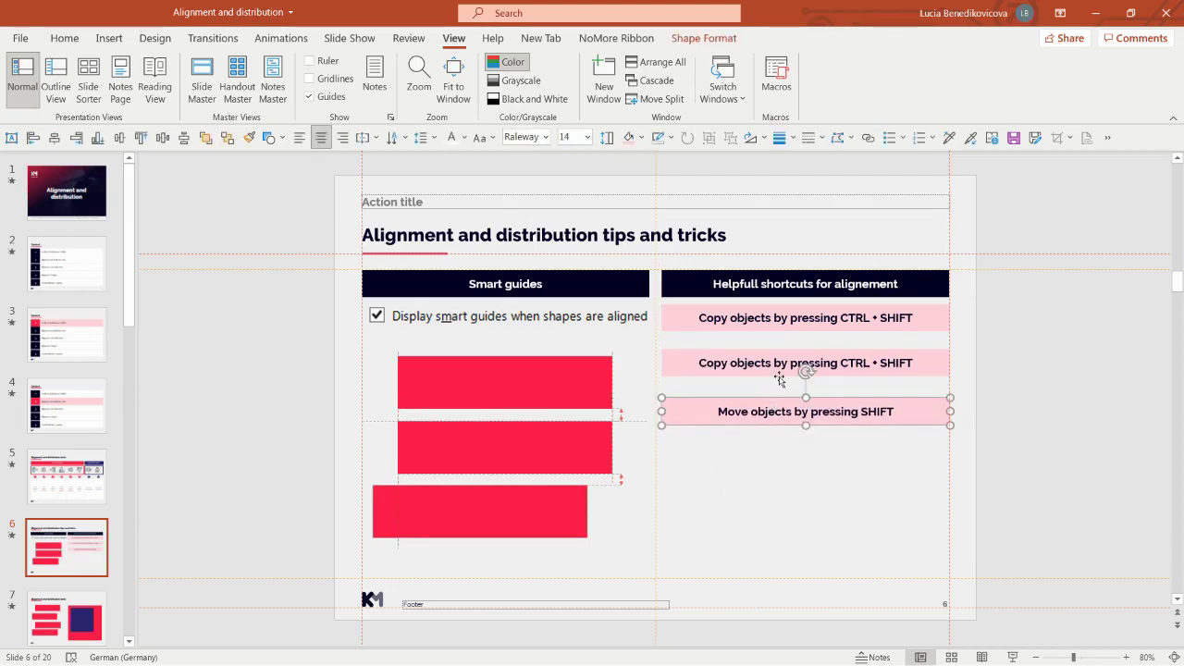
pyautogui.click(1027, 468)
pyautogui.click(93, 633)
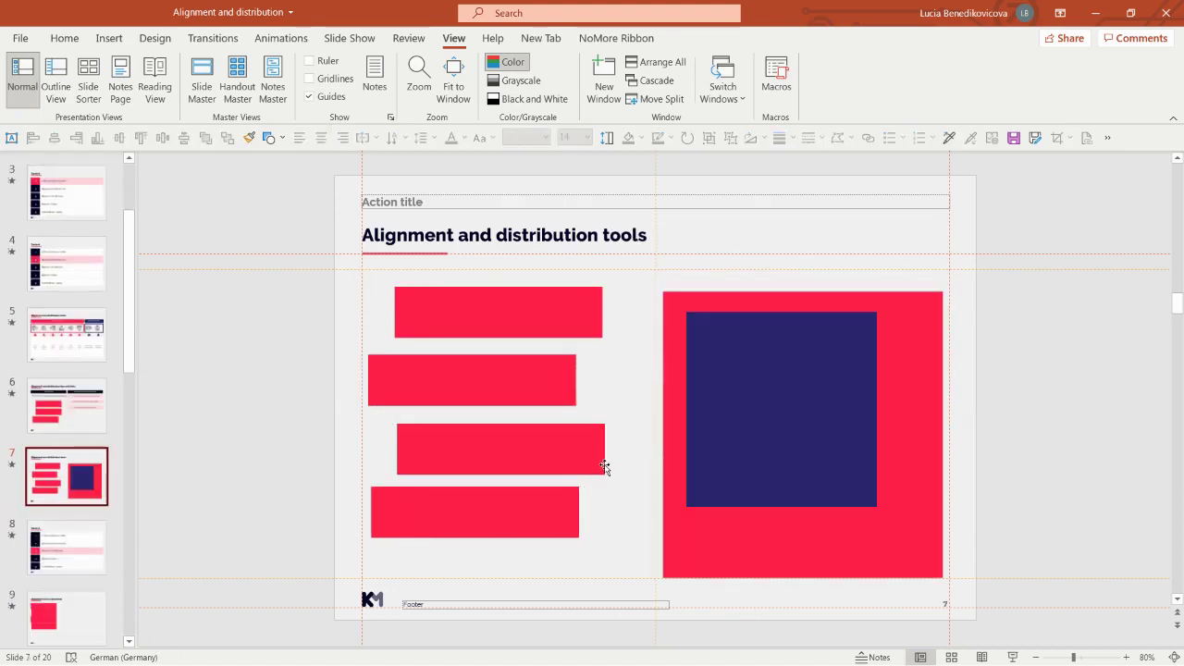
# - Select the navy square, test the slide alignment buttons on it, and drag it onto the red rectangle
pyautogui.click(1039, 469)
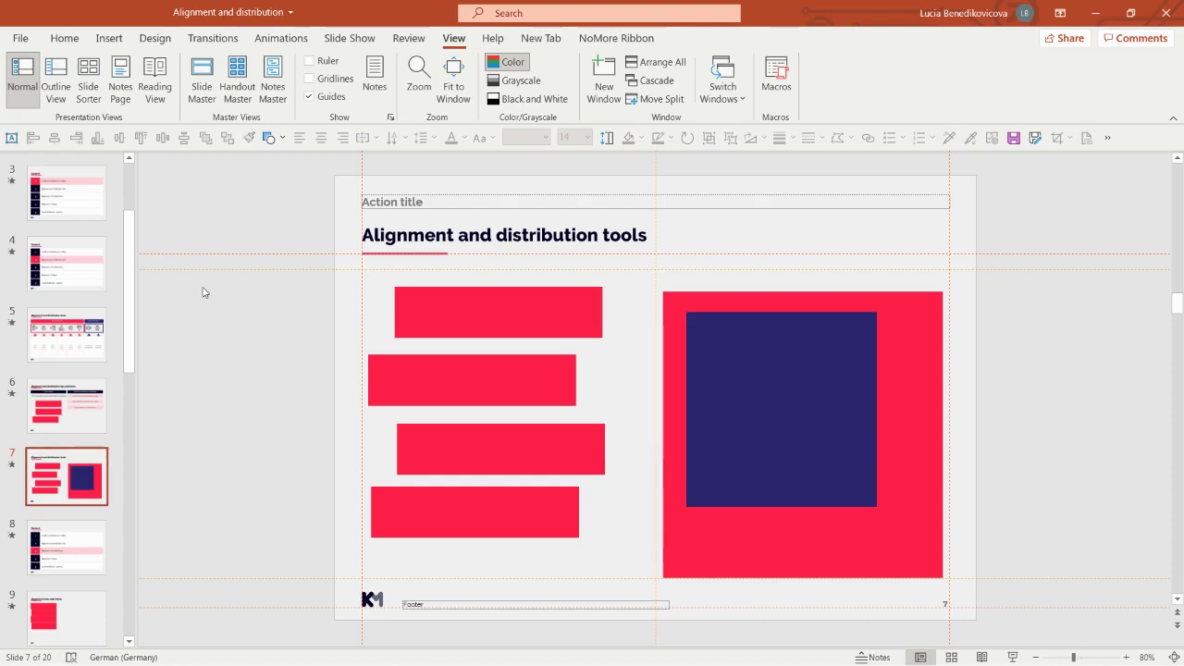
pyautogui.click(745, 380)
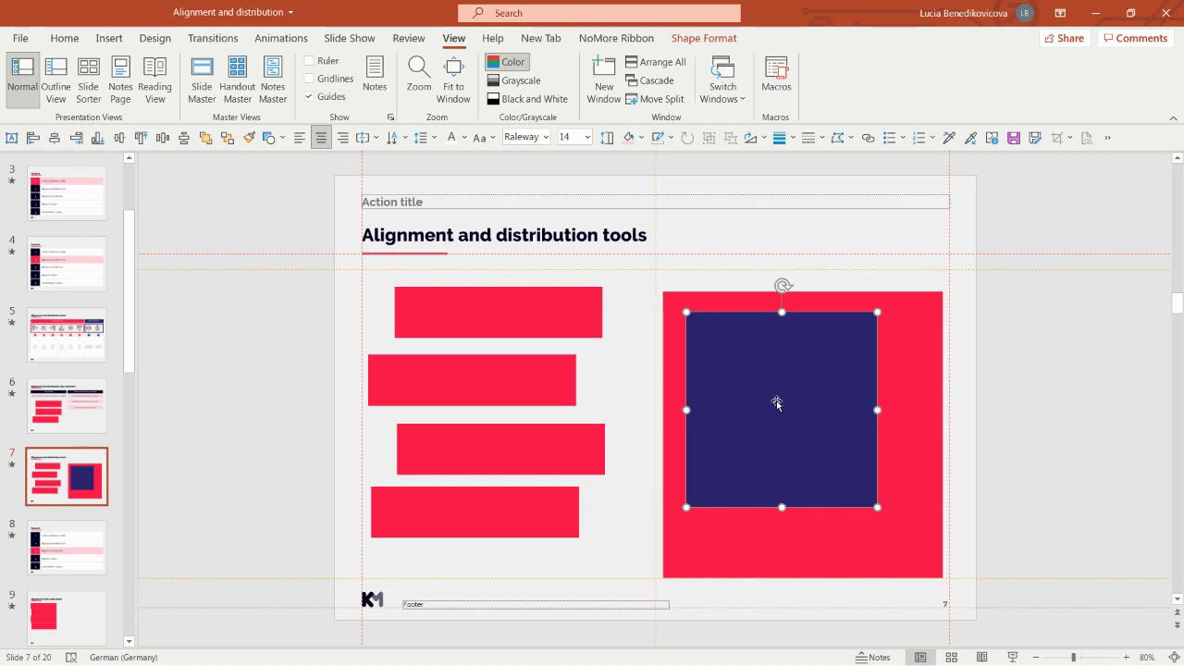
pyautogui.click(33, 137)
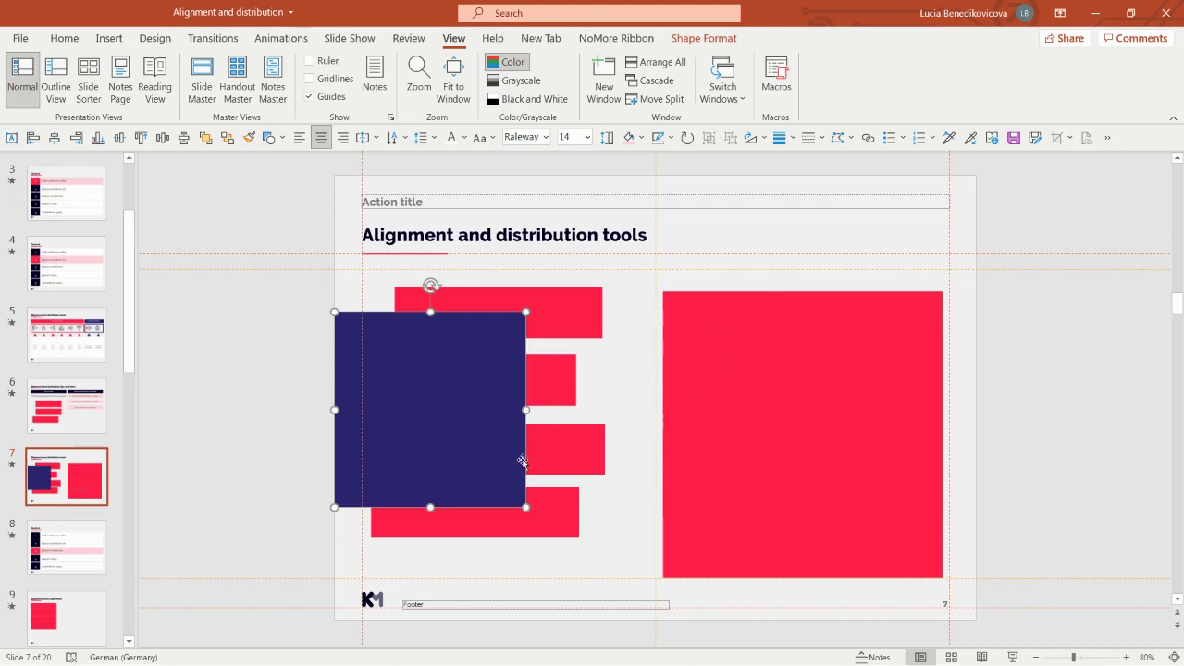
pyautogui.click(54, 139)
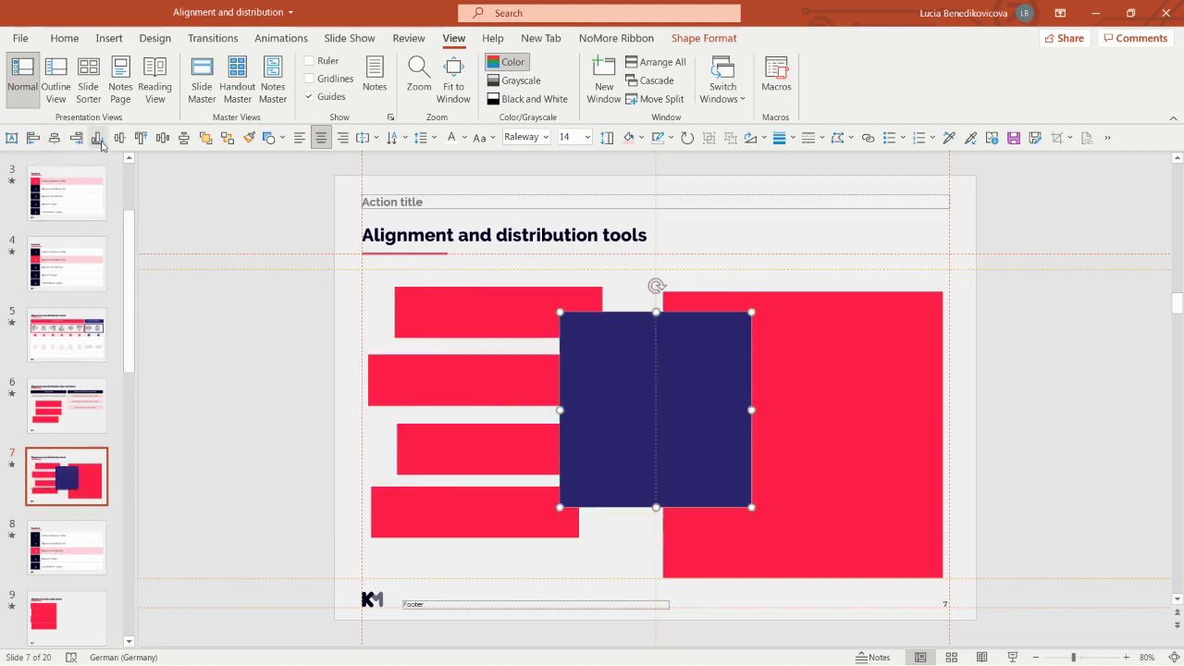
pyautogui.click(97, 138)
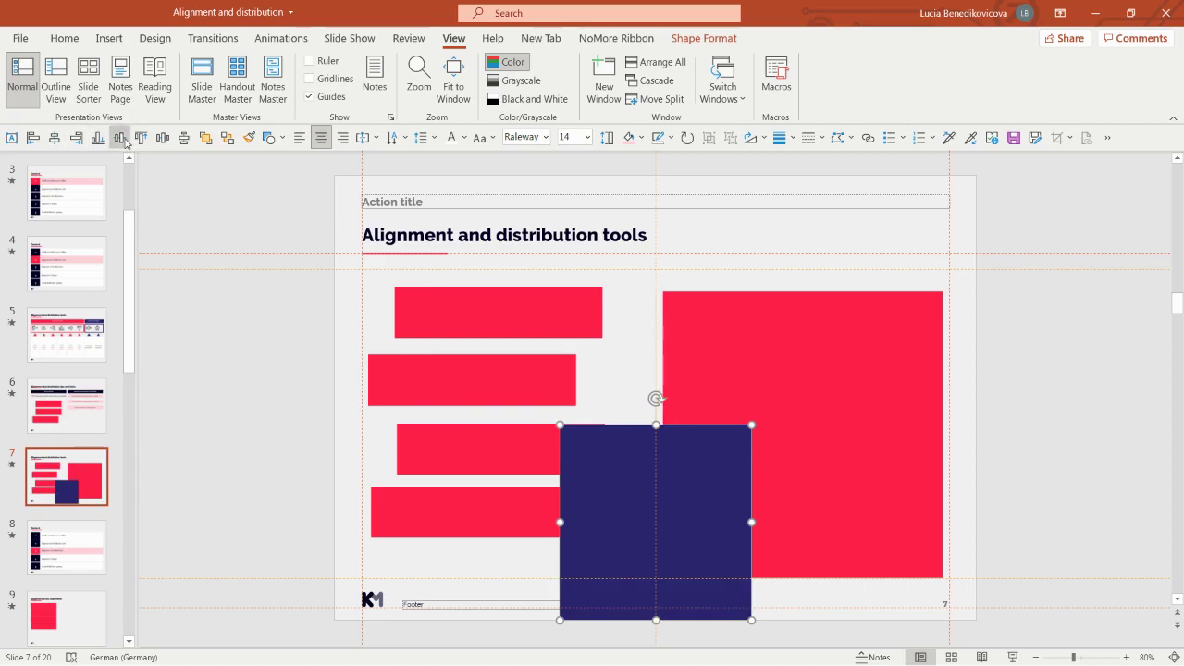
pyautogui.click(120, 138)
pyautogui.moveTo(671, 369); pyautogui.dragTo(849, 416)
# - Centre the navy square horizontally and vertically within the red rectangle
pyautogui.keyDown('shift'); pyautogui.click(689, 311); pyautogui.keyUp('shift')
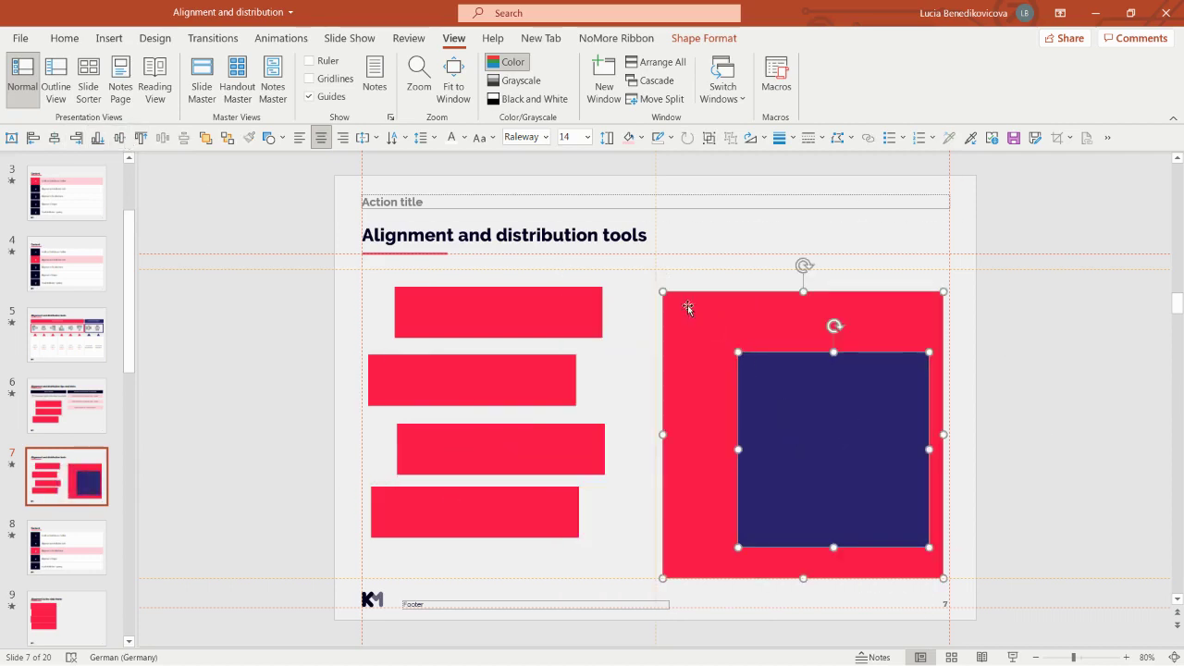
pyautogui.click(55, 138)
pyautogui.click(33, 137)
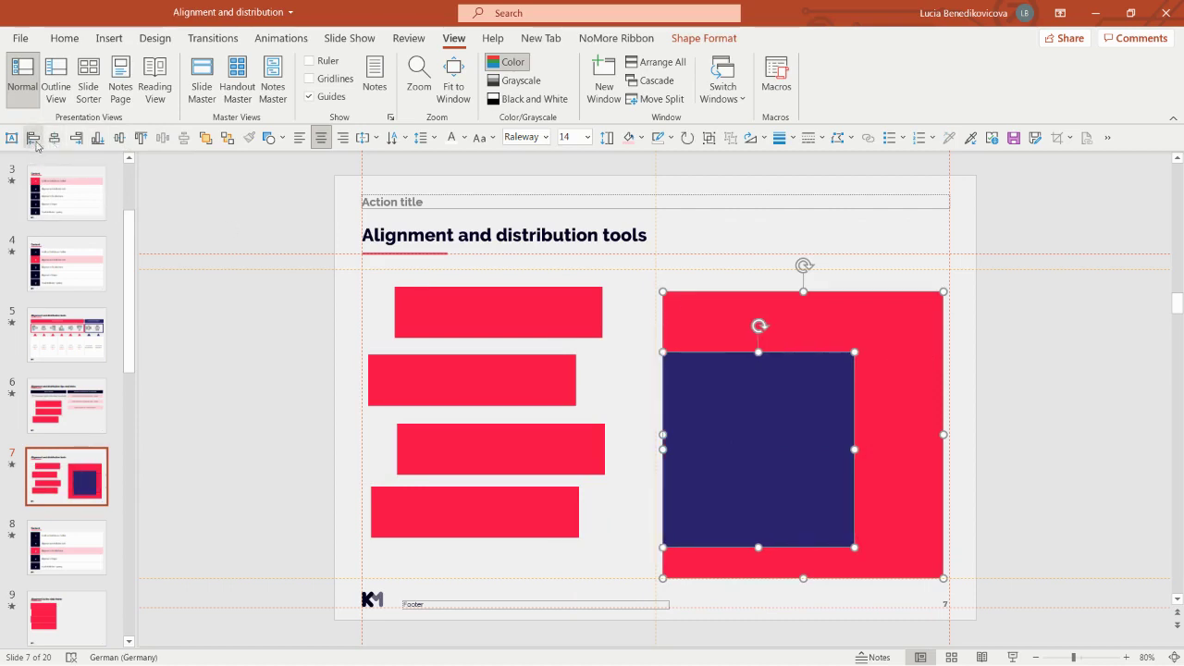
pyautogui.click(97, 137)
pyautogui.click(119, 138)
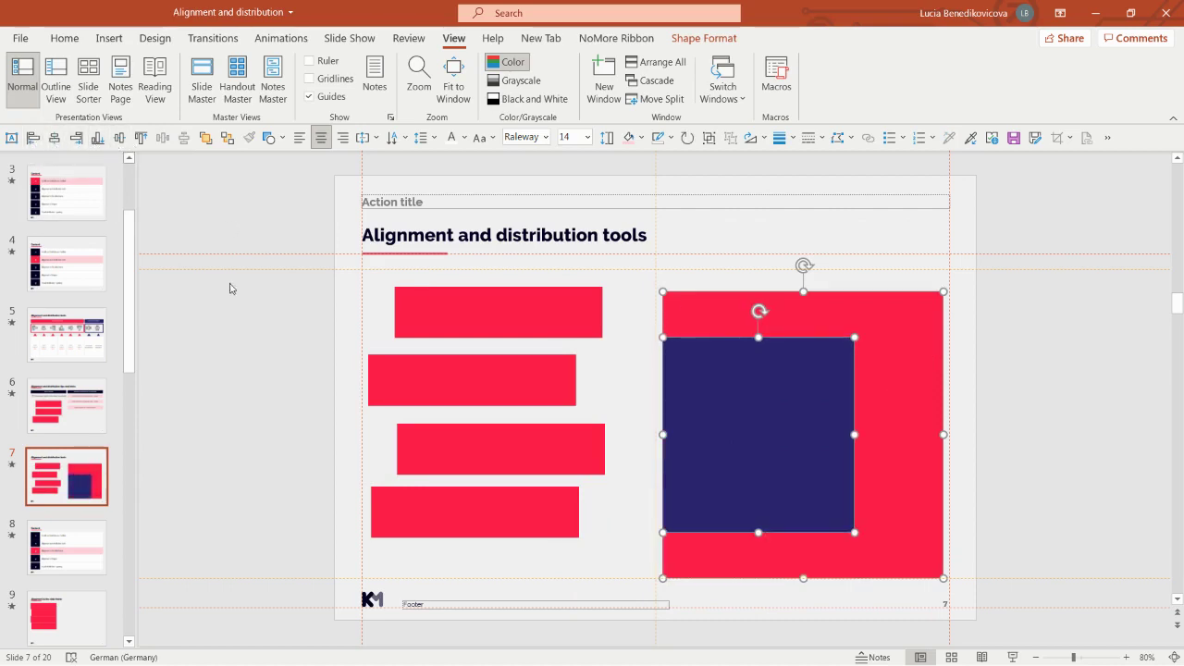
pyautogui.click(54, 138)
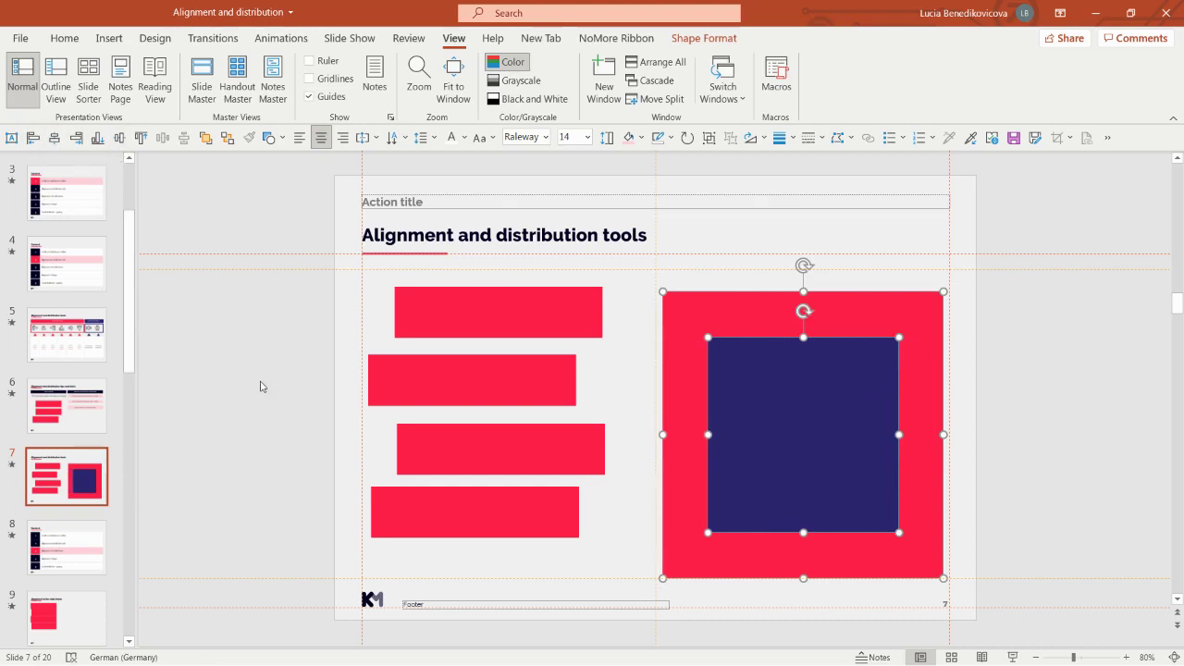
pyautogui.click(1025, 461)
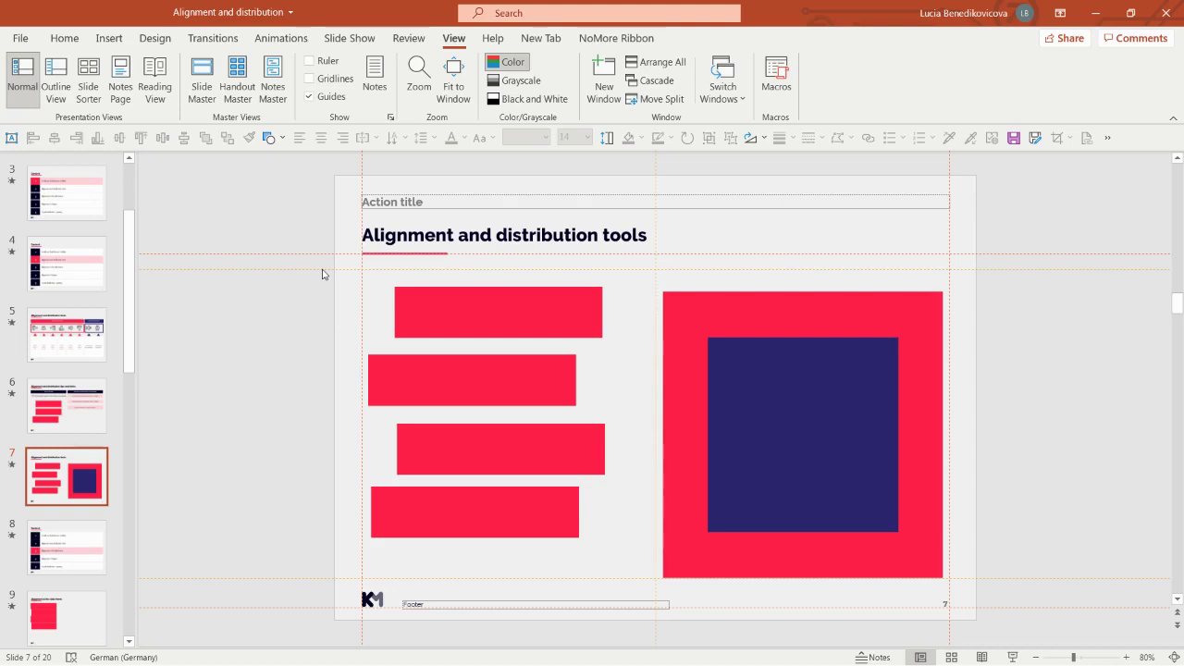
# - Left-align the four red bars and distribute them evenly vertically, then go to slide 8
pyautogui.moveTo(322, 274); pyautogui.dragTo(652, 555)
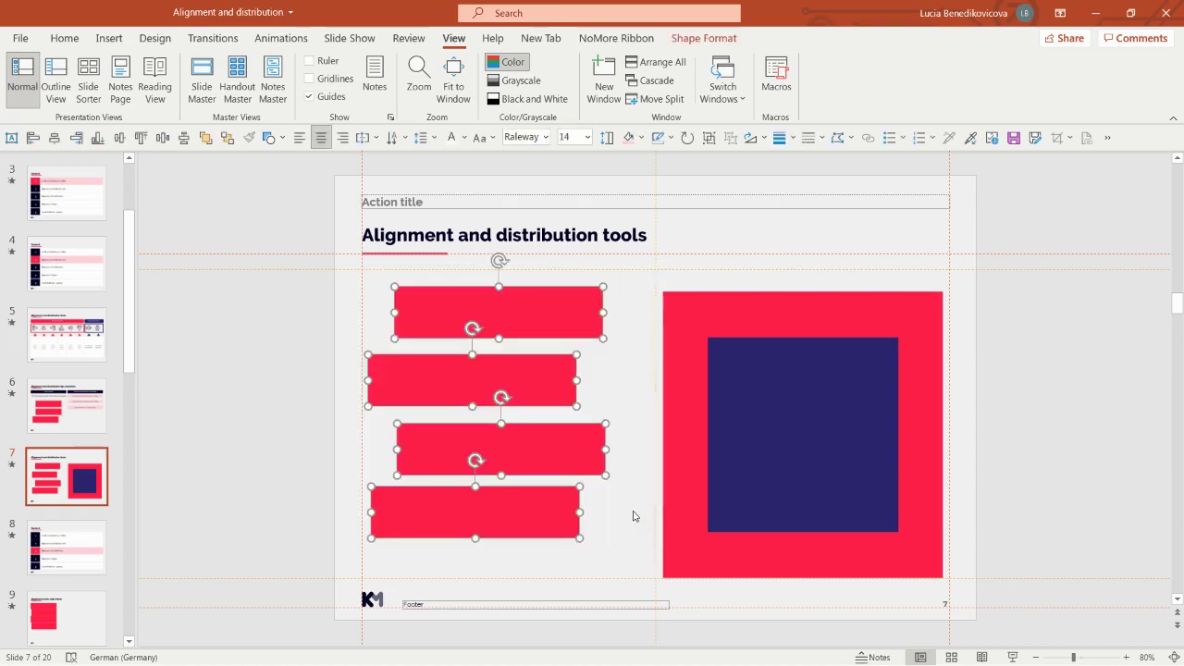
pyautogui.click(33, 137)
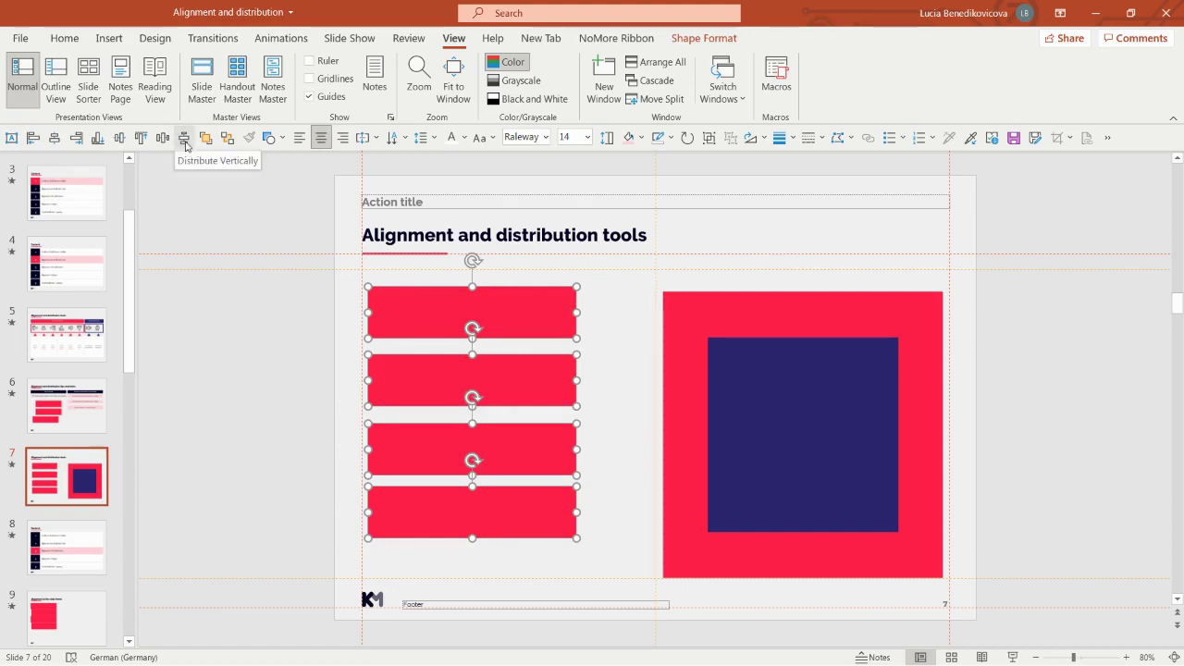
pyautogui.click(185, 145)
pyautogui.click(312, 519)
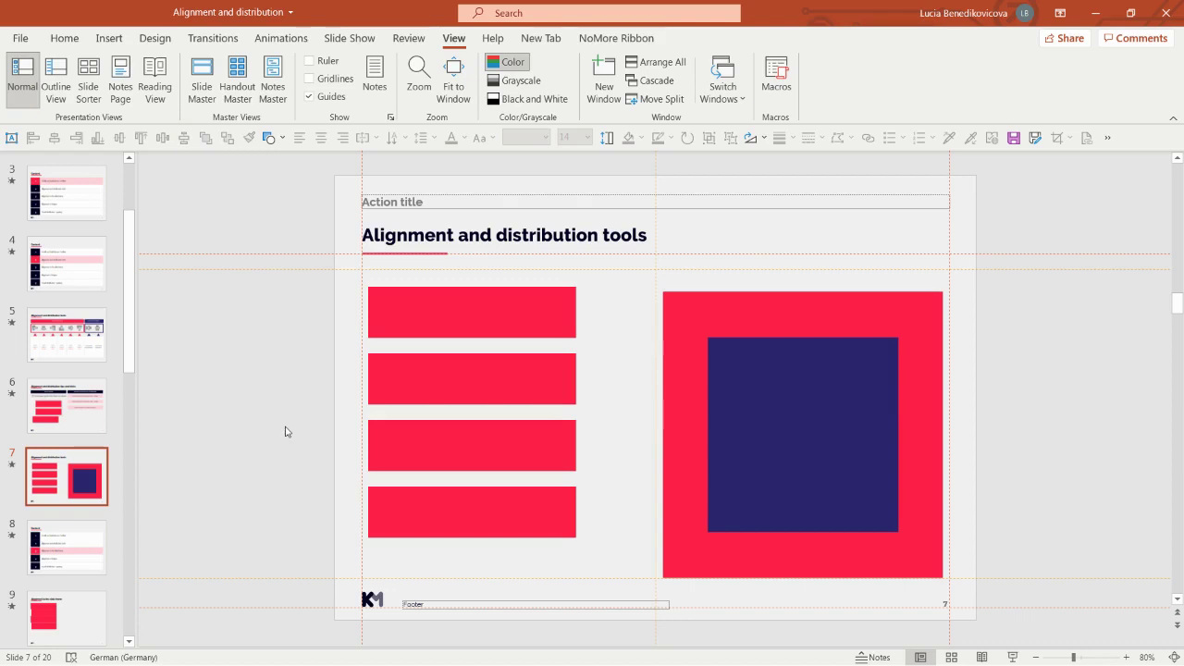
pyautogui.click(83, 551)
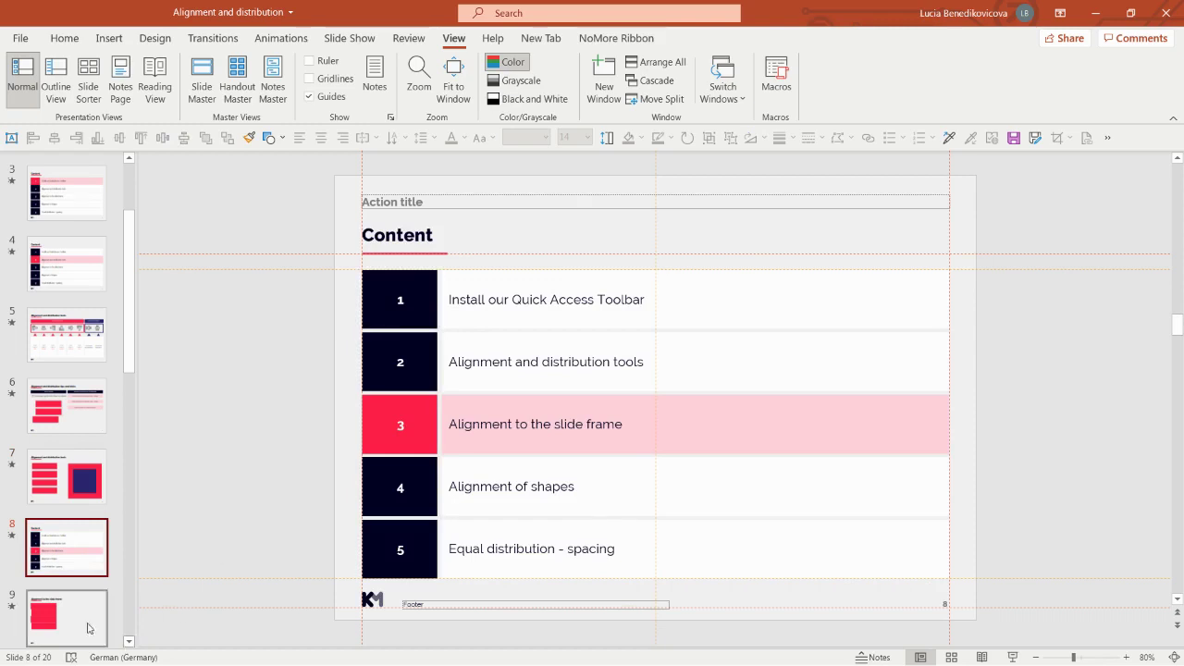
# - On slide 9, zoom in closely on the red rectangles' left edges to inspect them
pyautogui.press('pagedown')
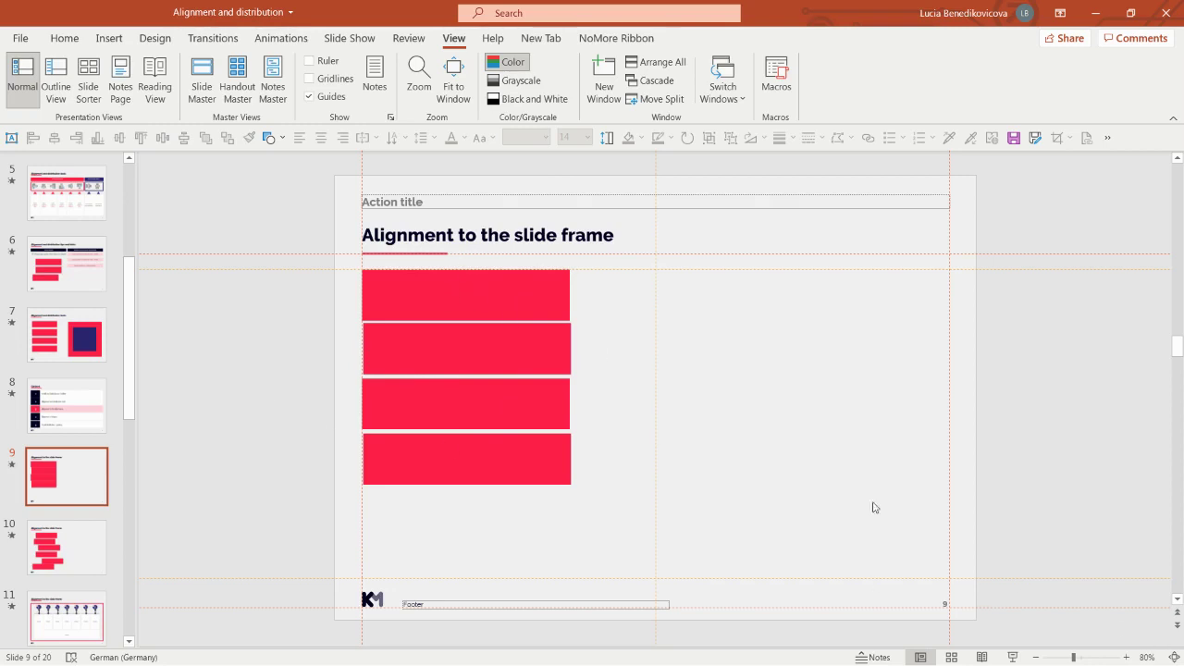
pyautogui.click(508, 288)
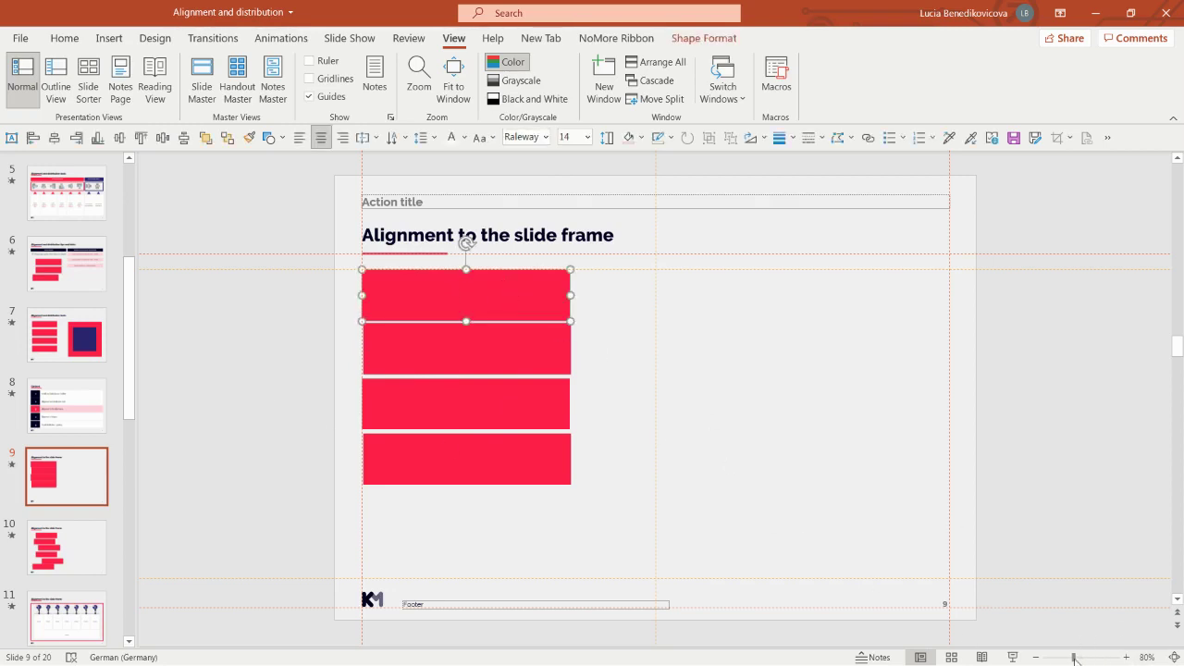
pyautogui.moveTo(1075, 657); pyautogui.dragTo(1114, 657)
pyautogui.click(181, 401)
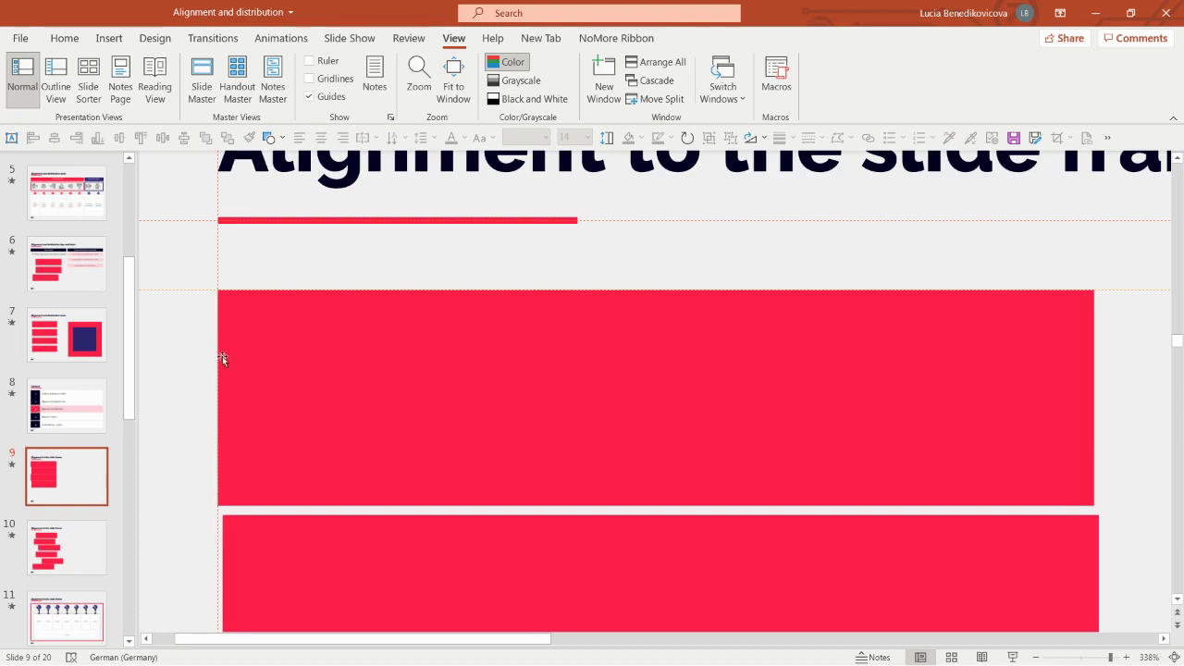
pyautogui.click(242, 336)
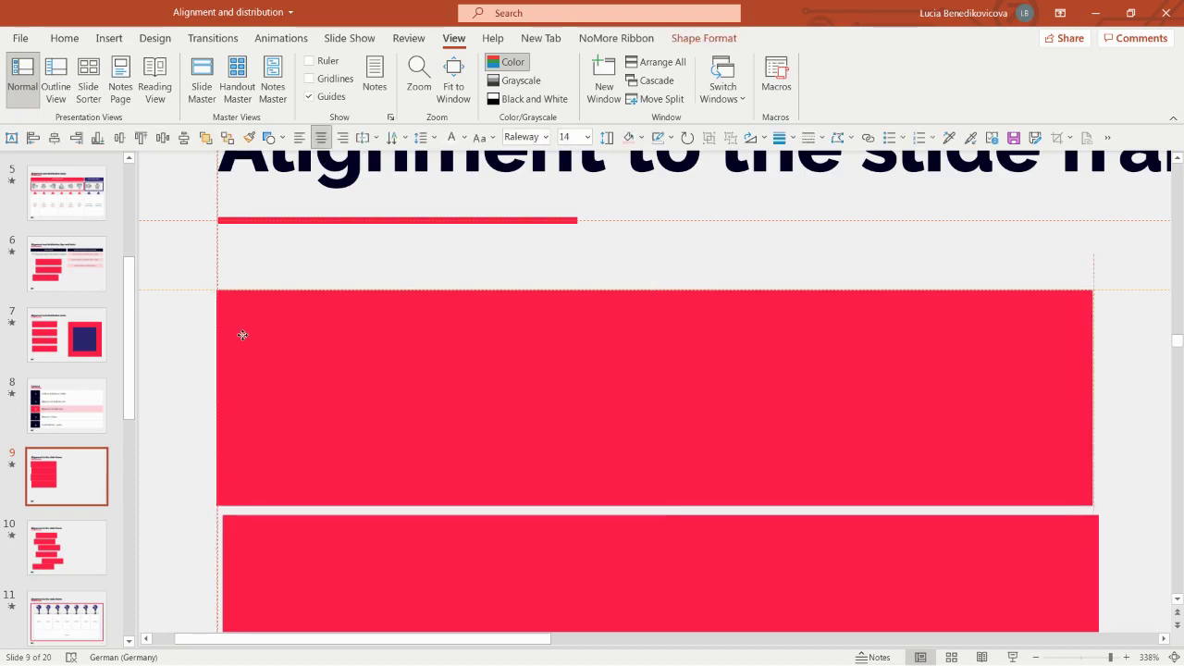
pyautogui.click(187, 351)
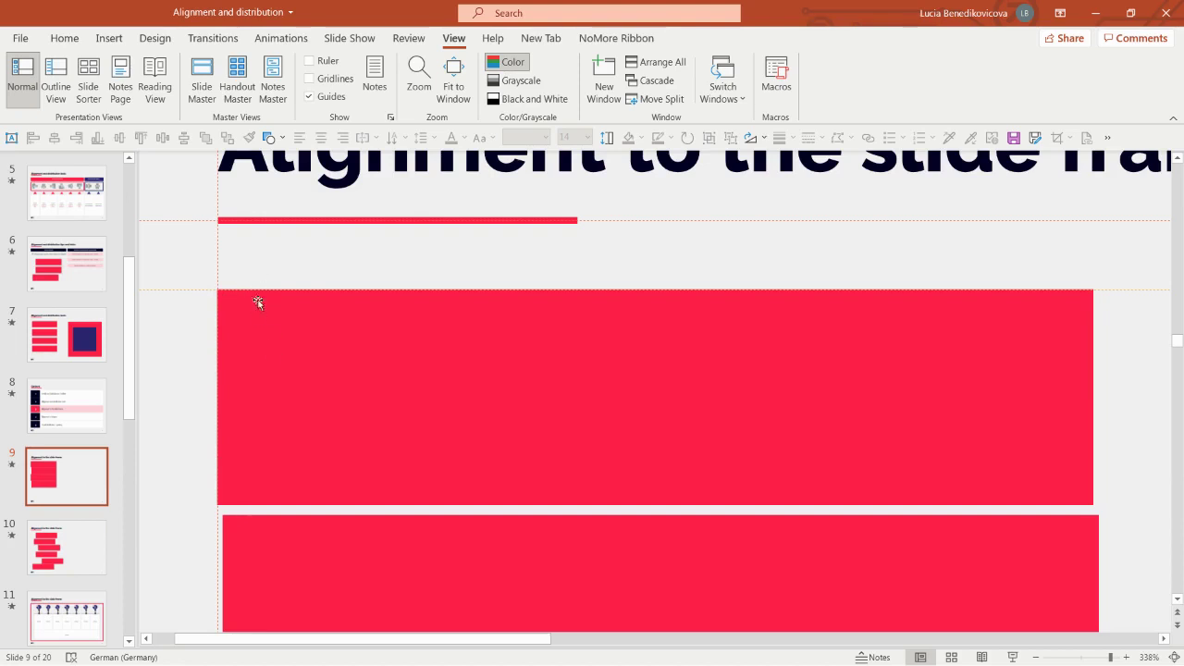
pyautogui.click(277, 324)
pyautogui.click(179, 391)
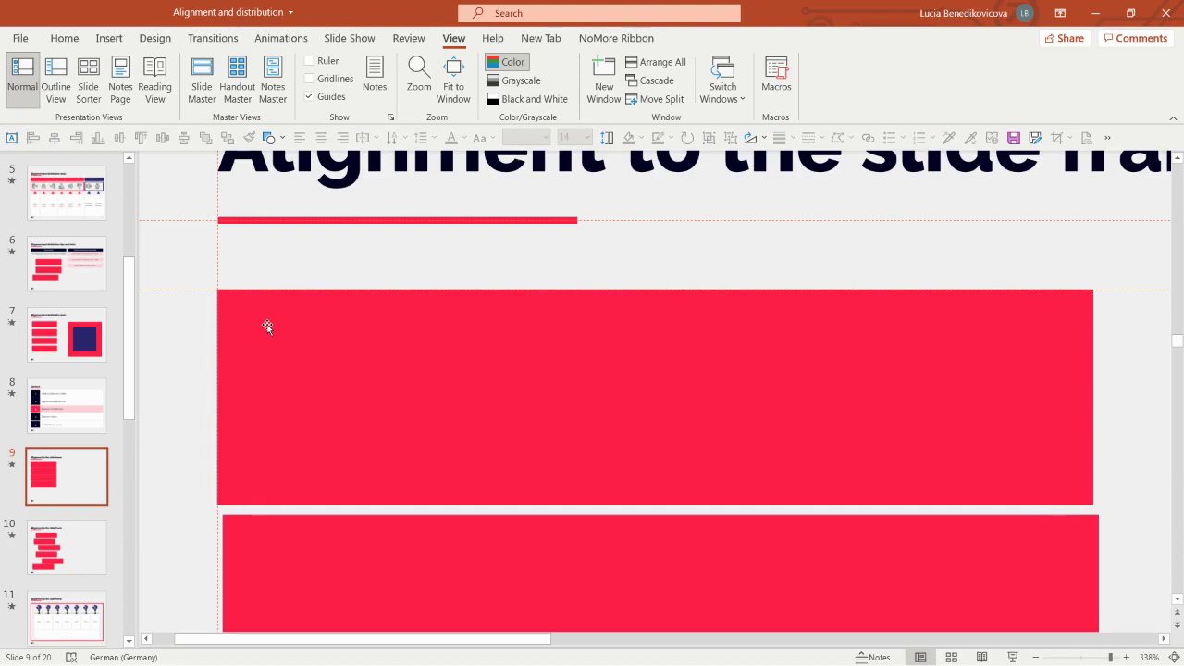
# - Nudge the top red rectangle slightly out of line with the bars below, then zoom back out to 80%
pyautogui.moveTo(290, 343); pyautogui.dragTo(270, 334)
pyautogui.click(192, 389)
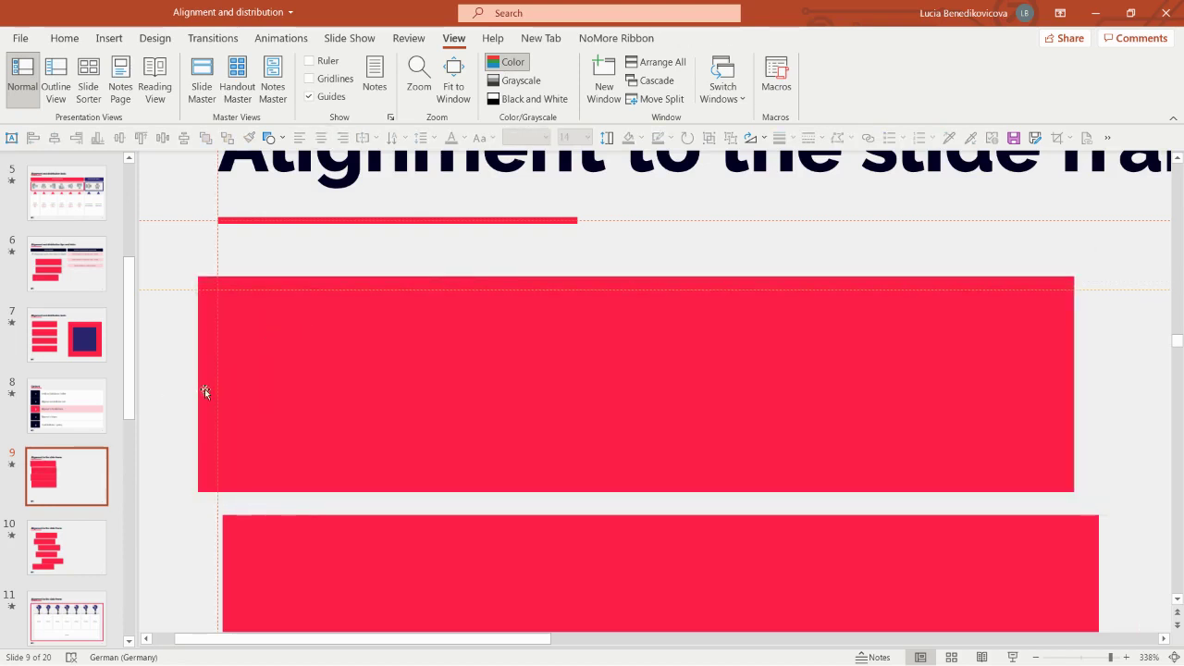
pyautogui.moveTo(283, 326); pyautogui.dragTo(297, 338)
pyautogui.press('Escape')
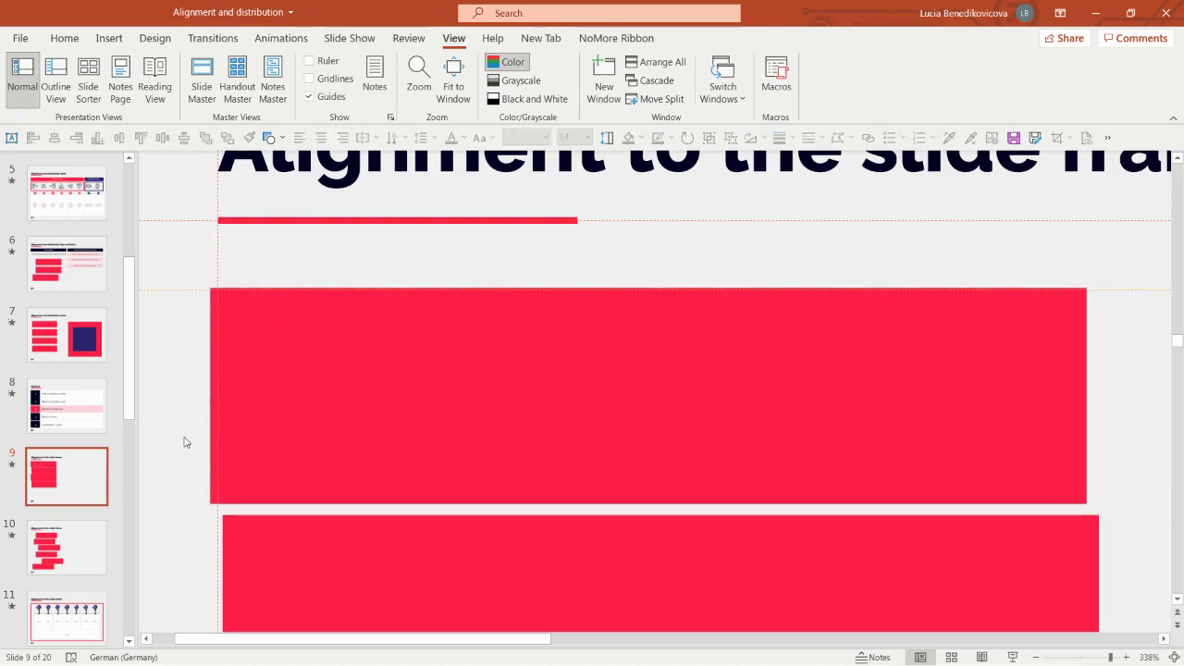
pyautogui.scroll(-1, 193, 433)
pyautogui.scroll(-1, 193, 433)
pyautogui.click(248, 440)
pyautogui.click(191, 468)
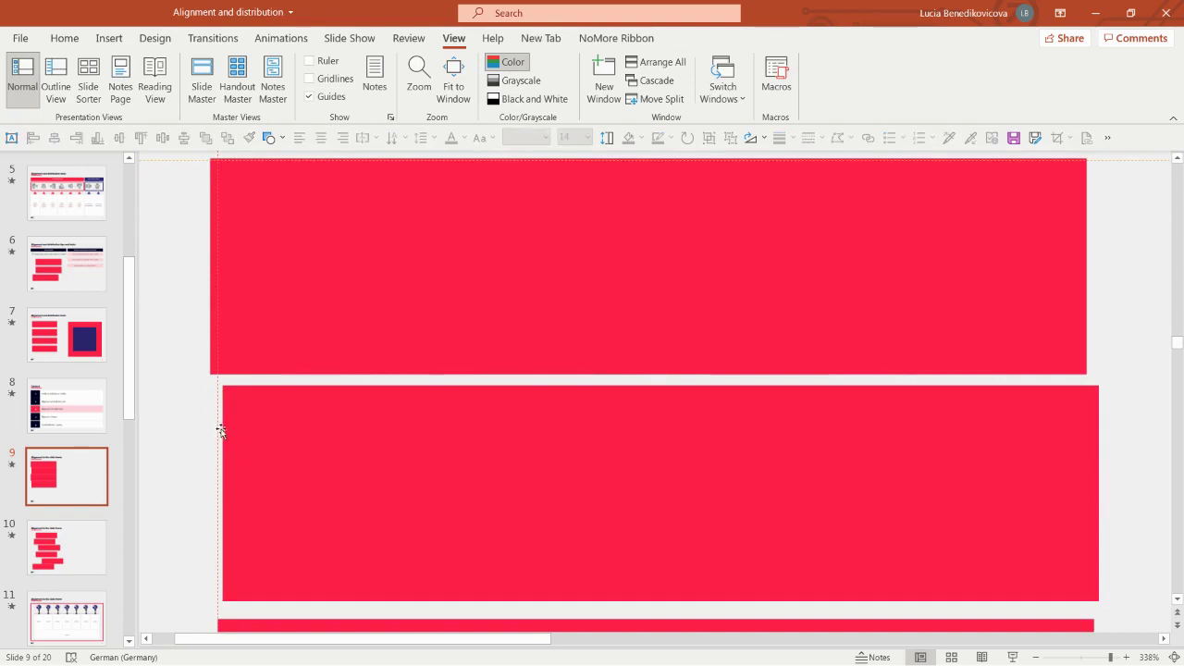
pyautogui.click(1036, 657)
pyautogui.click(1036, 656)
pyautogui.click(1036, 657)
pyautogui.click(1036, 656)
pyautogui.click(1036, 657)
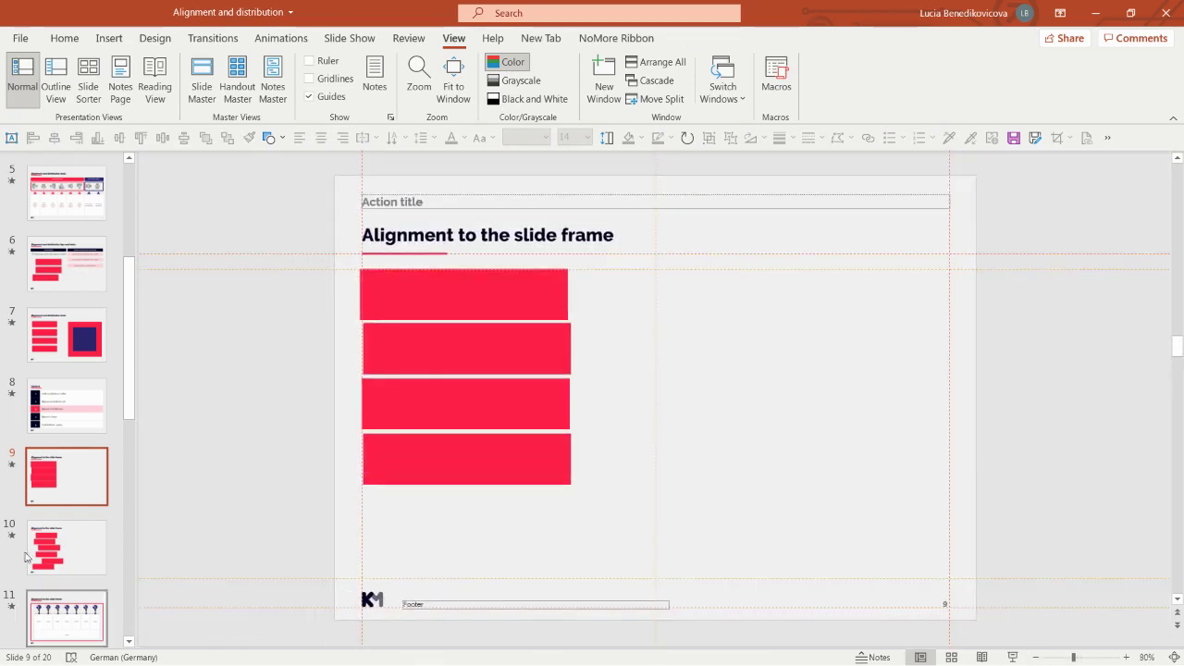
# - Copy the thin frame rectangle from slide 11 and paste it in place on slide 10
pyautogui.click(85, 547)
pyautogui.click(67, 617)
pyautogui.click(361, 296)
pyautogui.click(54, 421)
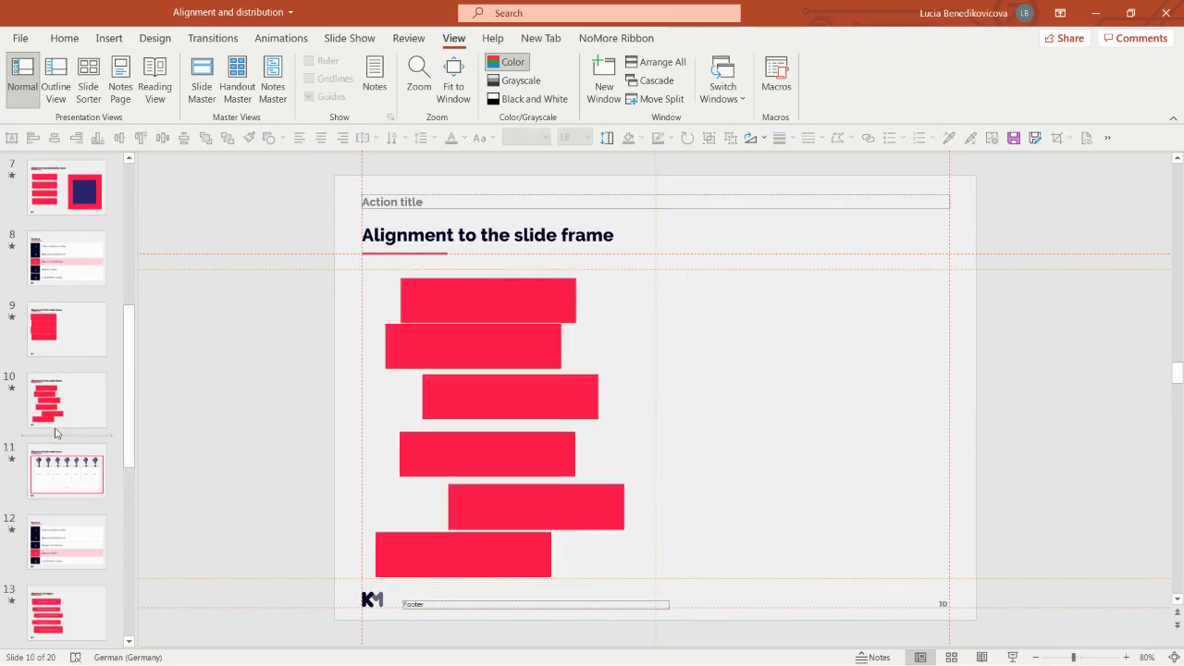
pyautogui.click(217, 460)
pyautogui.hotkey('ctrl', 'v')
pyautogui.click(255, 406)
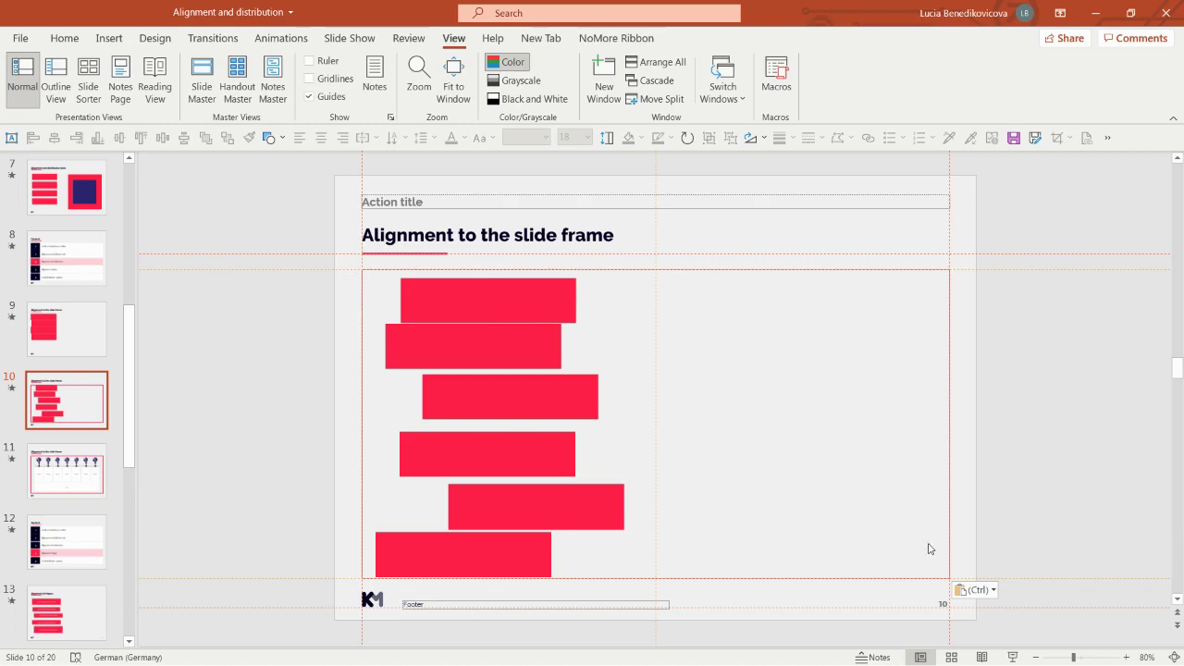
# - Align the top red bar to the frame's top and left edges
pyautogui.click(448, 303)
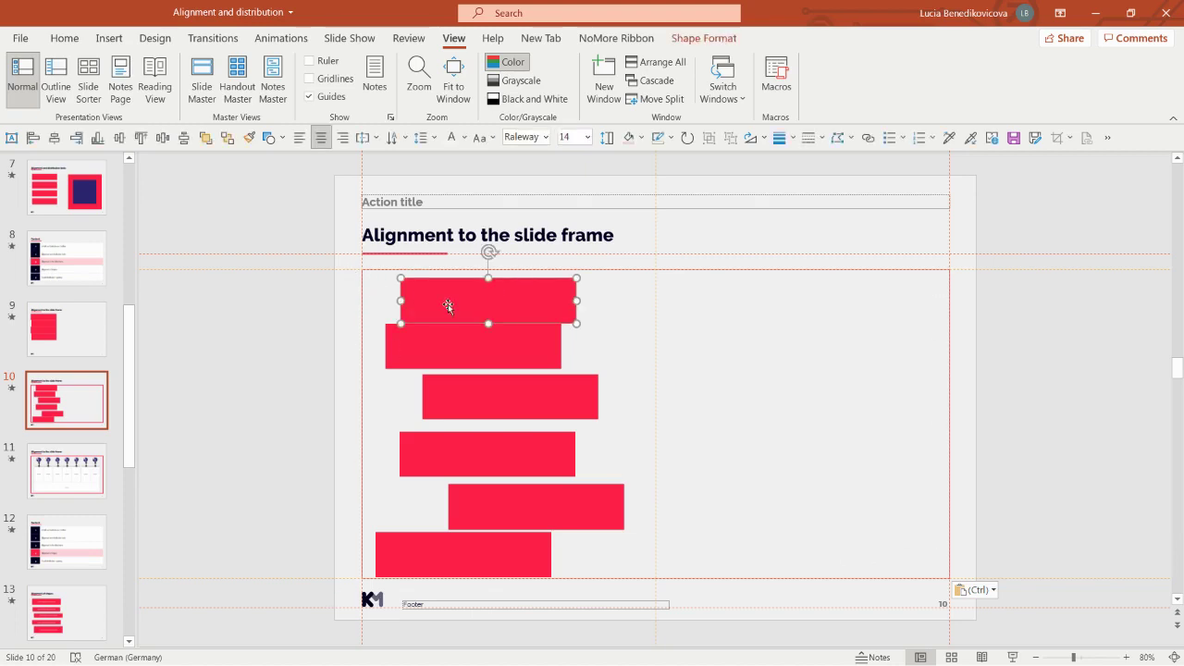
pyautogui.keyDown('shift'); pyautogui.click(362, 305); pyautogui.keyUp('shift')
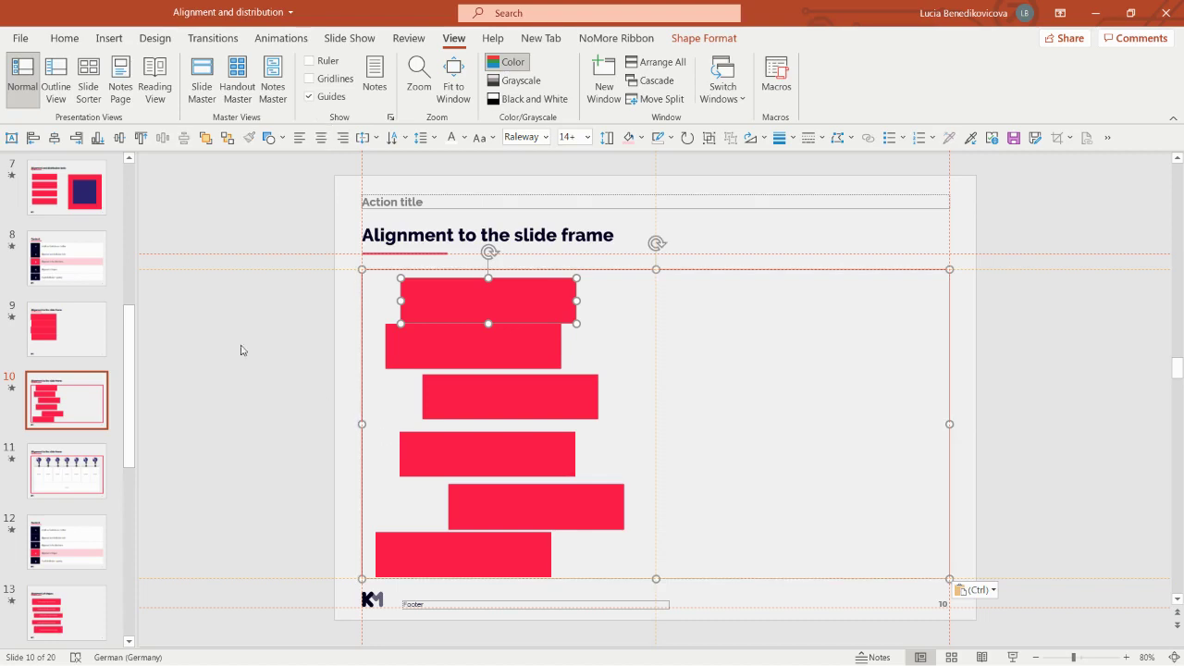
pyautogui.click(141, 137)
pyautogui.click(32, 137)
pyautogui.press('Escape')
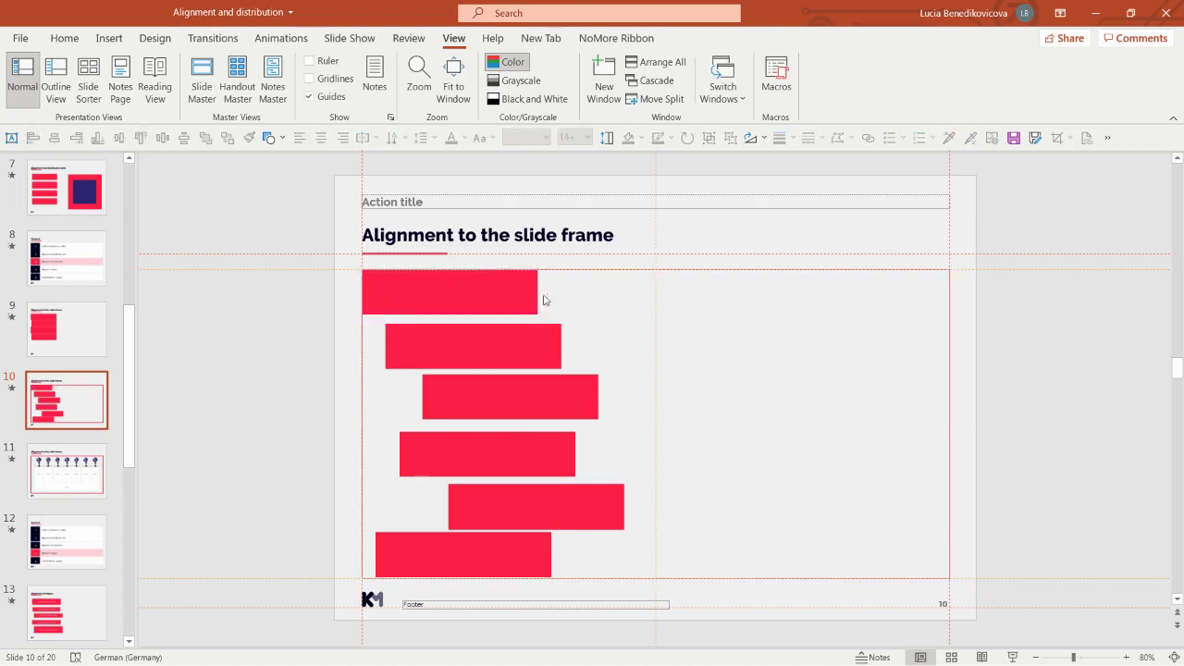
# - Align the remaining red bars flush with the frame's left edge
pyautogui.click(435, 294)
pyautogui.click(435, 346)
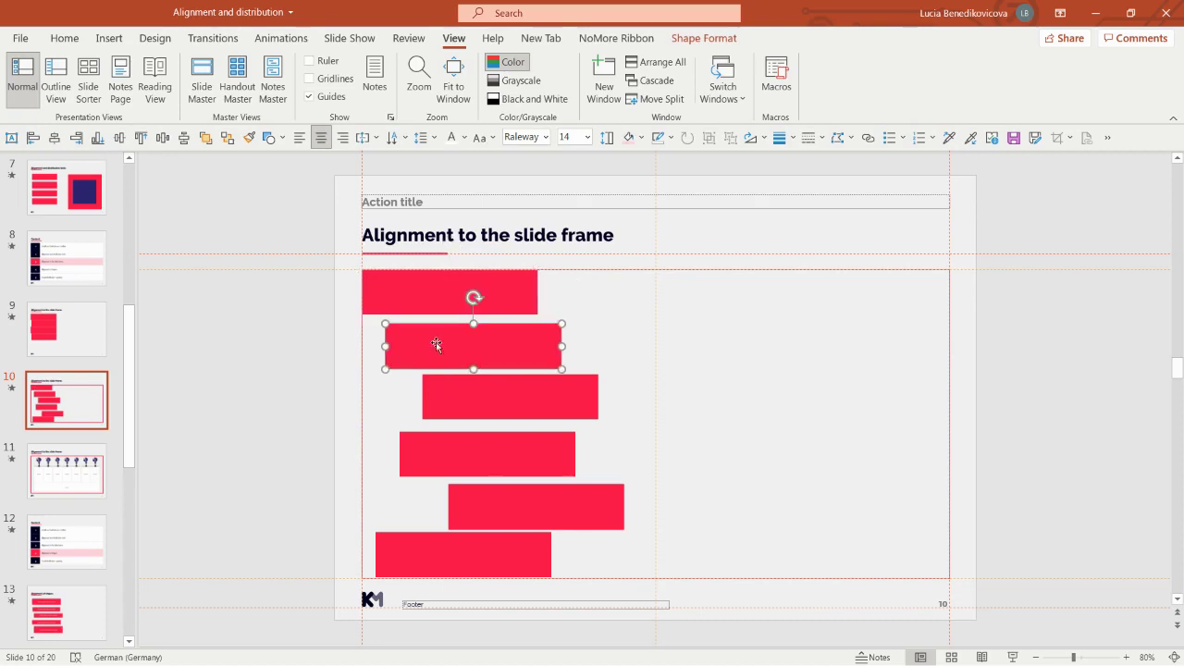
pyautogui.keyDown('shift'); pyautogui.click(444, 396); pyautogui.keyUp('shift')
pyautogui.keyDown('shift'); pyautogui.click(444, 453); pyautogui.keyUp('shift')
pyautogui.keyDown('shift'); pyautogui.click(454, 517); pyautogui.keyUp('shift')
pyautogui.keyDown('shift'); pyautogui.click(450, 551); pyautogui.keyUp('shift')
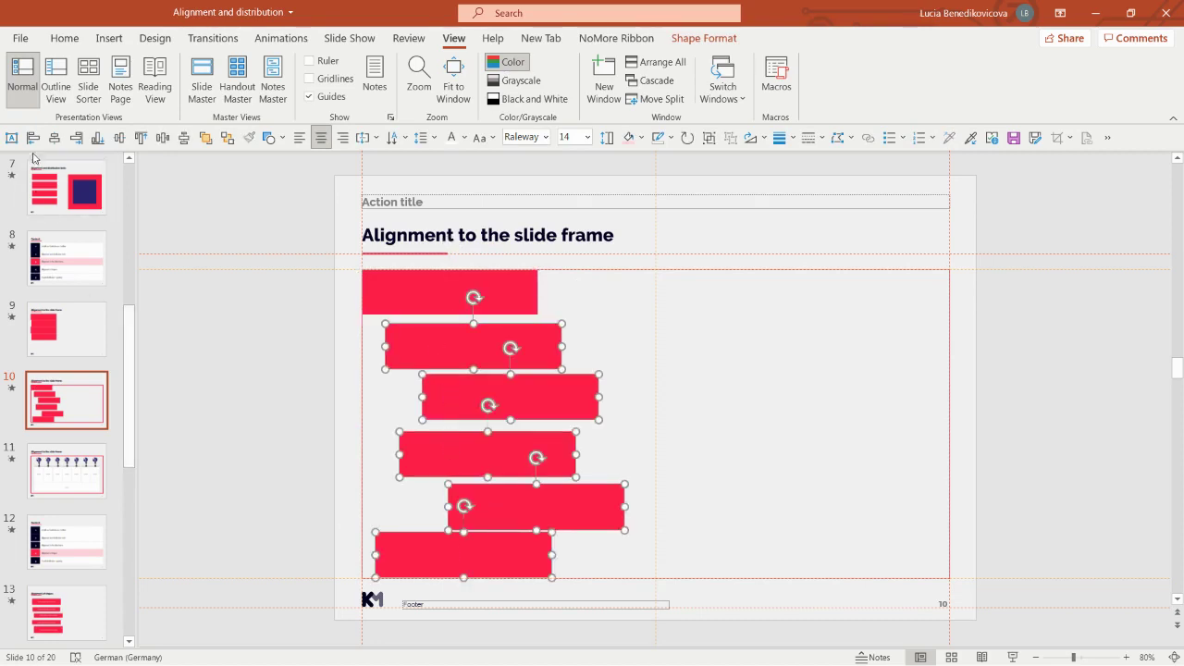
pyautogui.keyDown('shift'); pyautogui.click(363, 350); pyautogui.keyUp('shift')
pyautogui.click(33, 137)
pyautogui.click(222, 404)
# - Align the bottom red bar to the frame's bottom edge
pyautogui.click(531, 571)
pyautogui.keyDown('shift'); pyautogui.click(567, 579); pyautogui.keyUp('shift')
pyautogui.click(98, 137)
pyautogui.click(480, 542)
pyautogui.click(335, 270)
# - Distribute all six red bars evenly between the top and bottom bars
pyautogui.moveTo(333, 265); pyautogui.dragTo(592, 590)
pyautogui.click(185, 137)
pyautogui.click(305, 484)
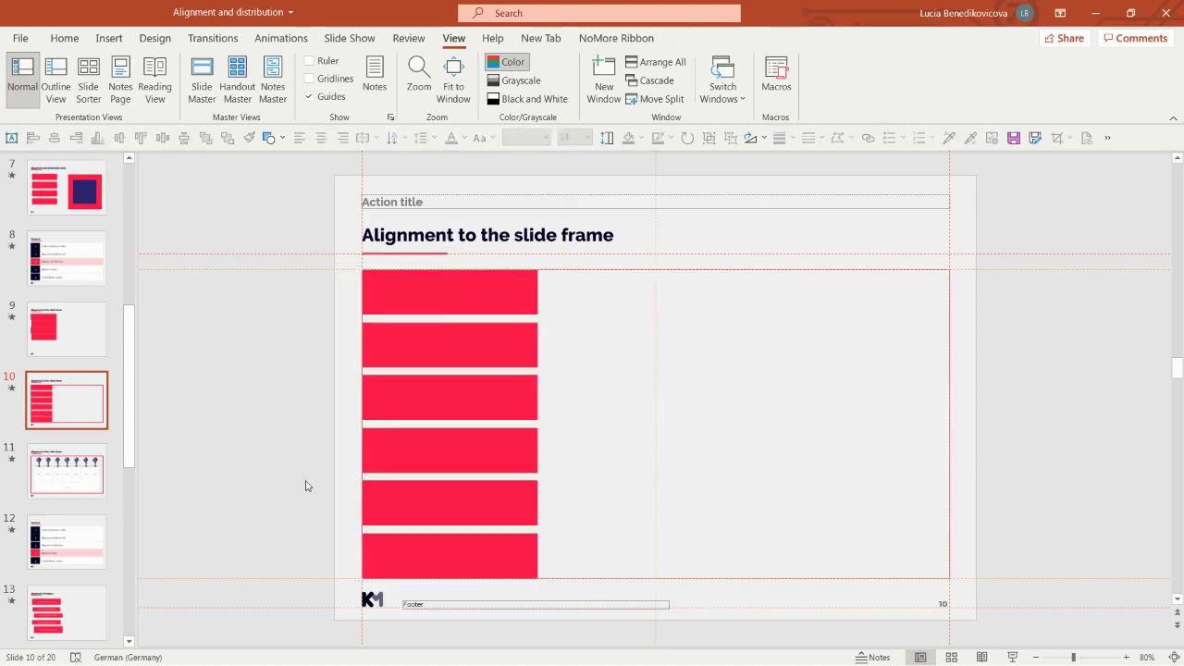
pyautogui.click(479, 303)
# - Widen the six red bars on slide 10 to the frame's right edge, then advance to slide 11
pyautogui.moveTo(348, 267); pyautogui.dragTo(563, 581)
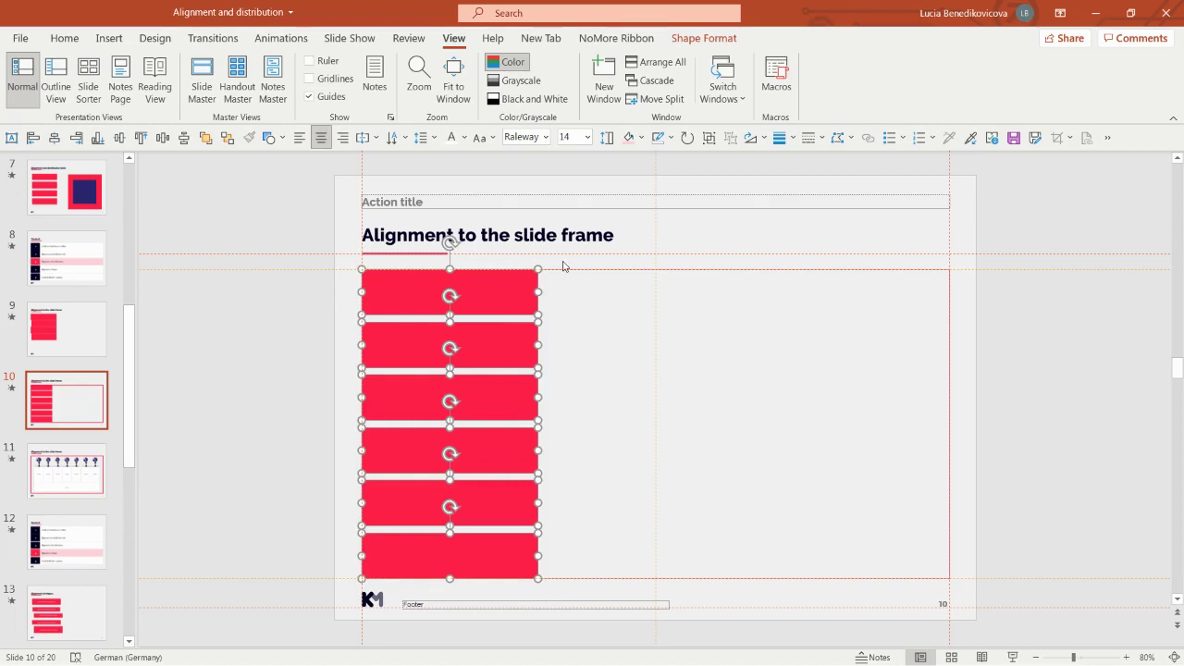
pyautogui.moveTo(539, 305); pyautogui.dragTo(949, 312)
pyautogui.click(731, 262)
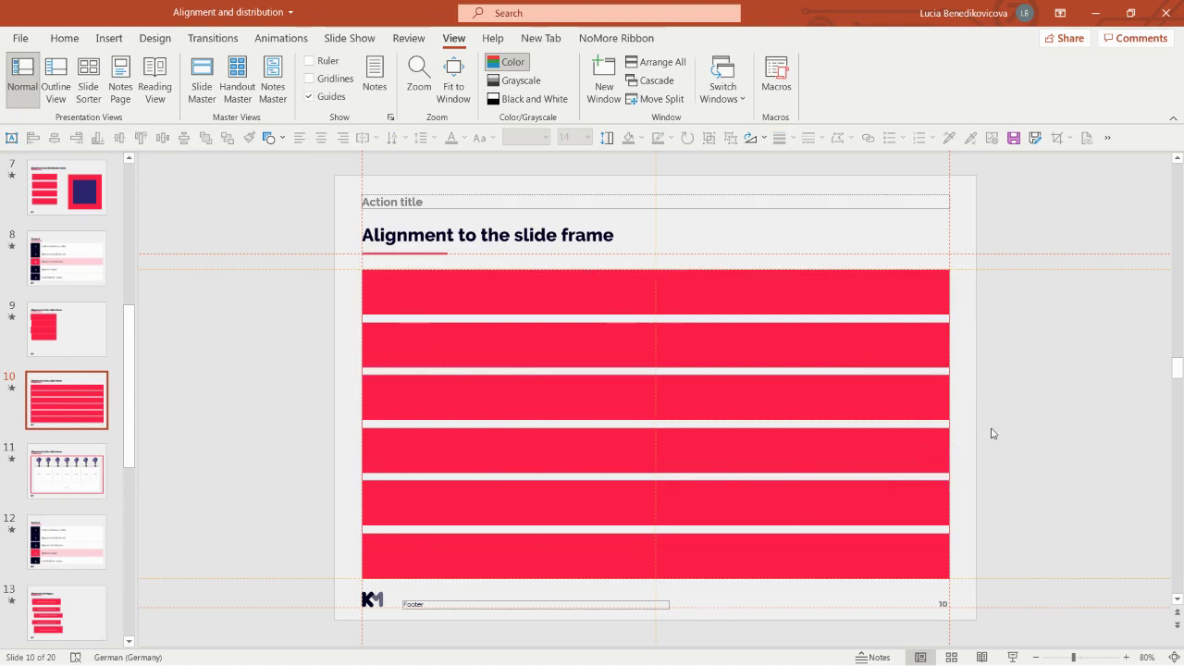
pyautogui.press('pagedown')
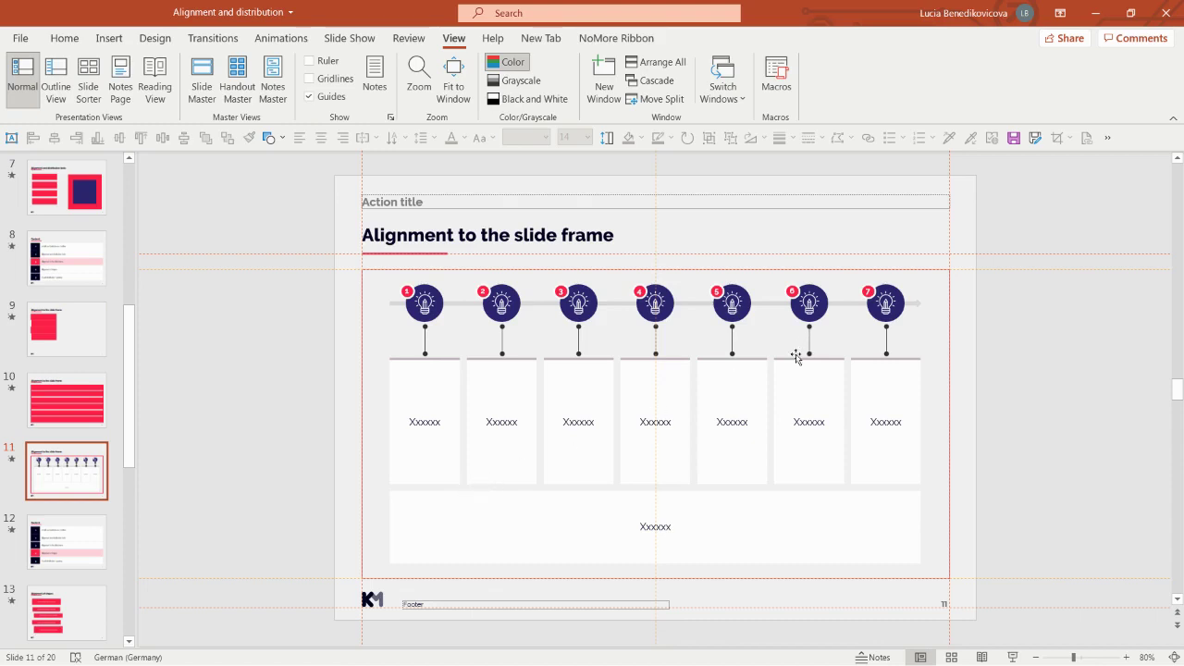
# - Group the timeline's circles, connectors and boxes on slide 11, leaving out the seven bulb icons
pyautogui.click(896, 465)
pyautogui.click(992, 345)
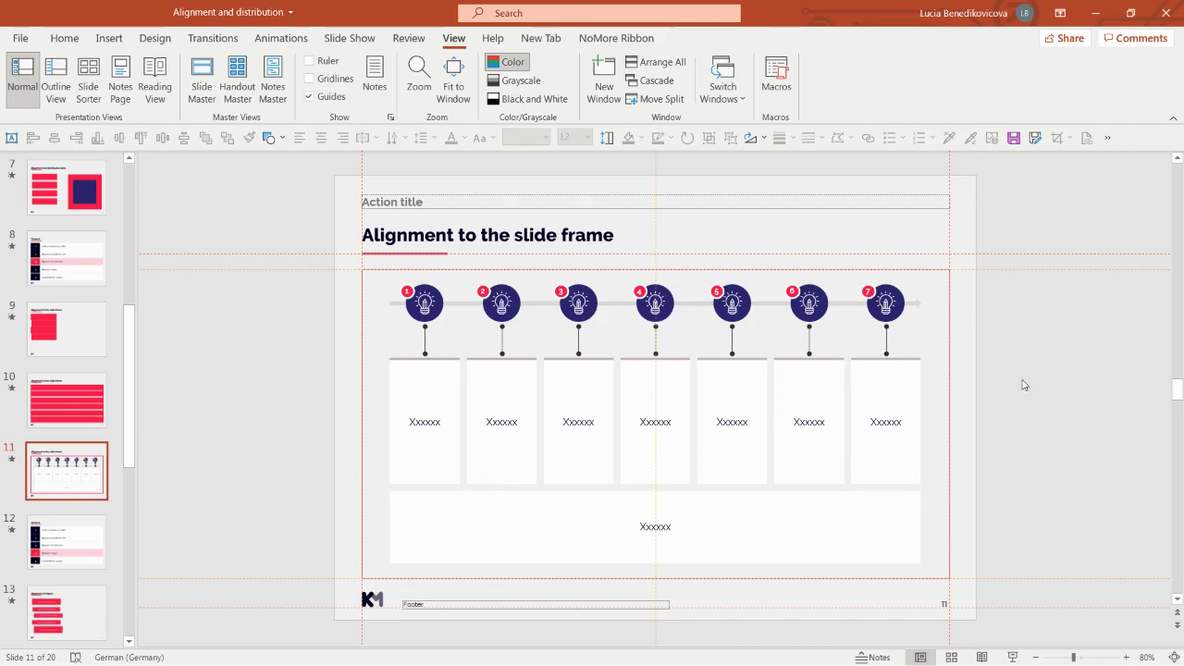
pyautogui.moveTo(987, 573); pyautogui.dragTo(289, 279)
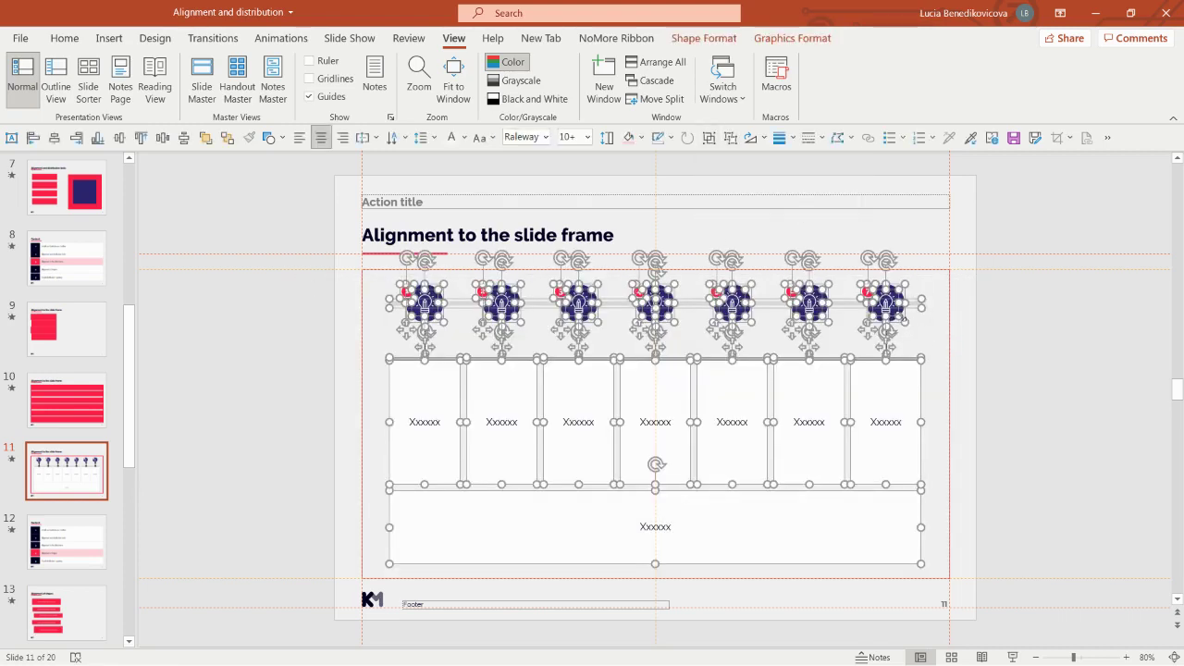
pyautogui.keyDown('shift'); pyautogui.click(896, 312); pyautogui.keyUp('shift')
pyautogui.keyDown('shift'); pyautogui.click(805, 309); pyautogui.keyUp('shift')
pyautogui.keyDown('shift'); pyautogui.click(745, 317); pyautogui.keyUp('shift')
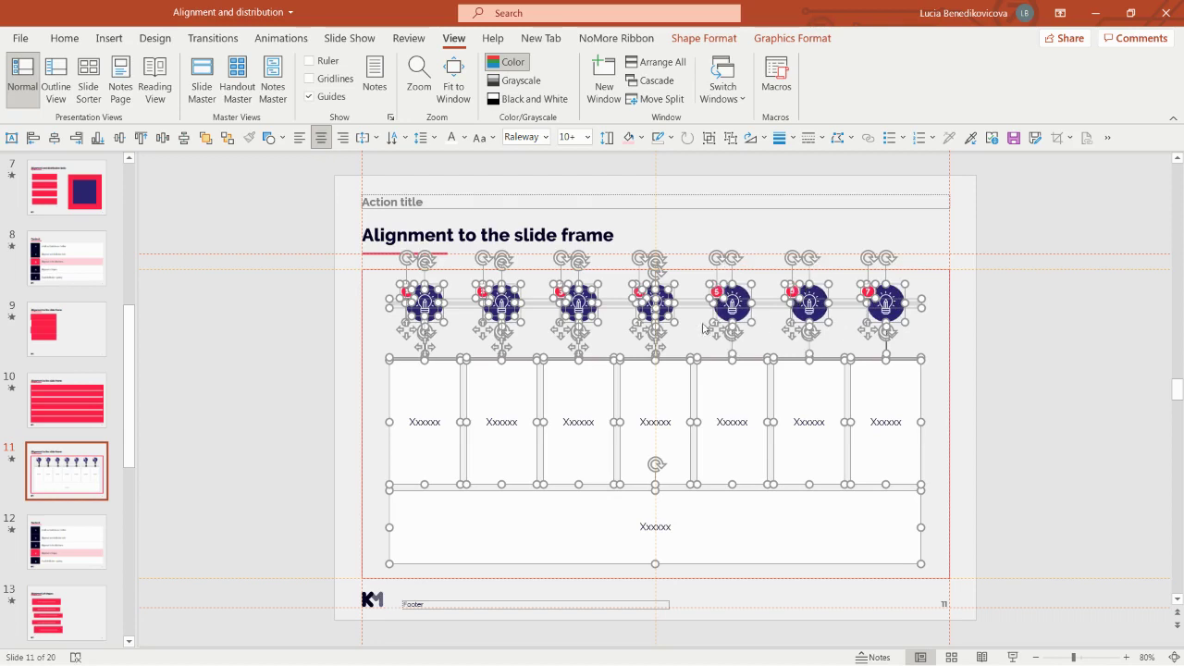
pyautogui.keyDown('shift'); pyautogui.click(667, 316); pyautogui.keyUp('shift')
pyautogui.keyDown('shift'); pyautogui.click(592, 316); pyautogui.keyUp('shift')
pyautogui.keyDown('shift'); pyautogui.click(511, 317); pyautogui.keyUp('shift')
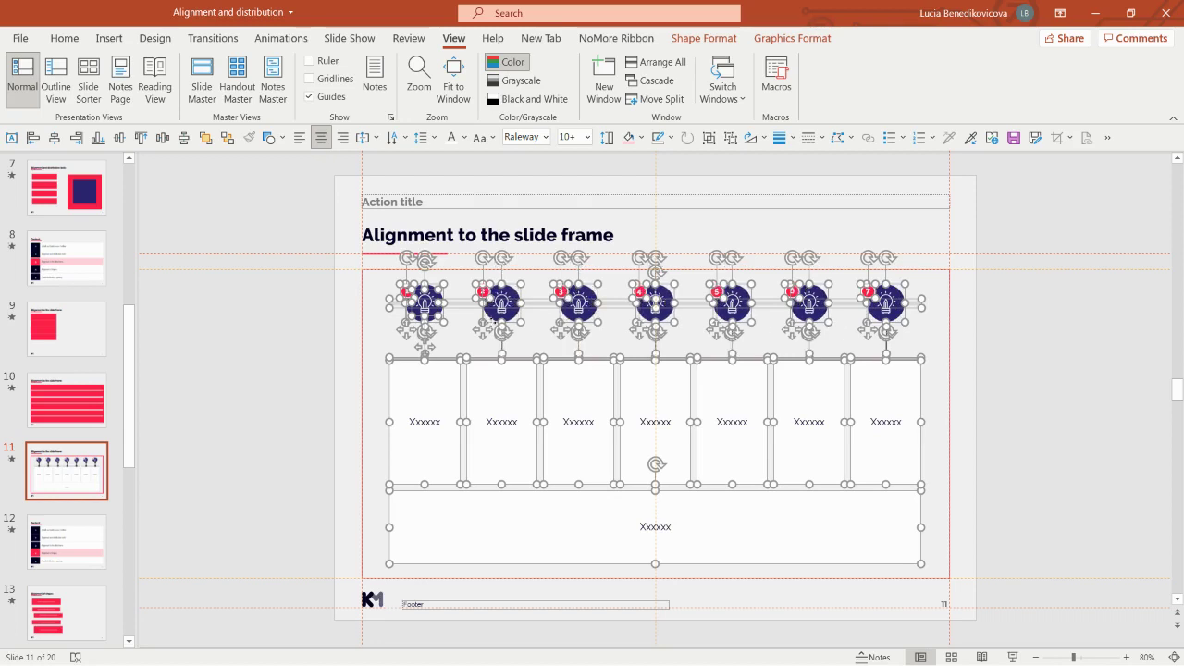
pyautogui.keyDown('shift'); pyautogui.click(424, 324); pyautogui.keyUp('shift')
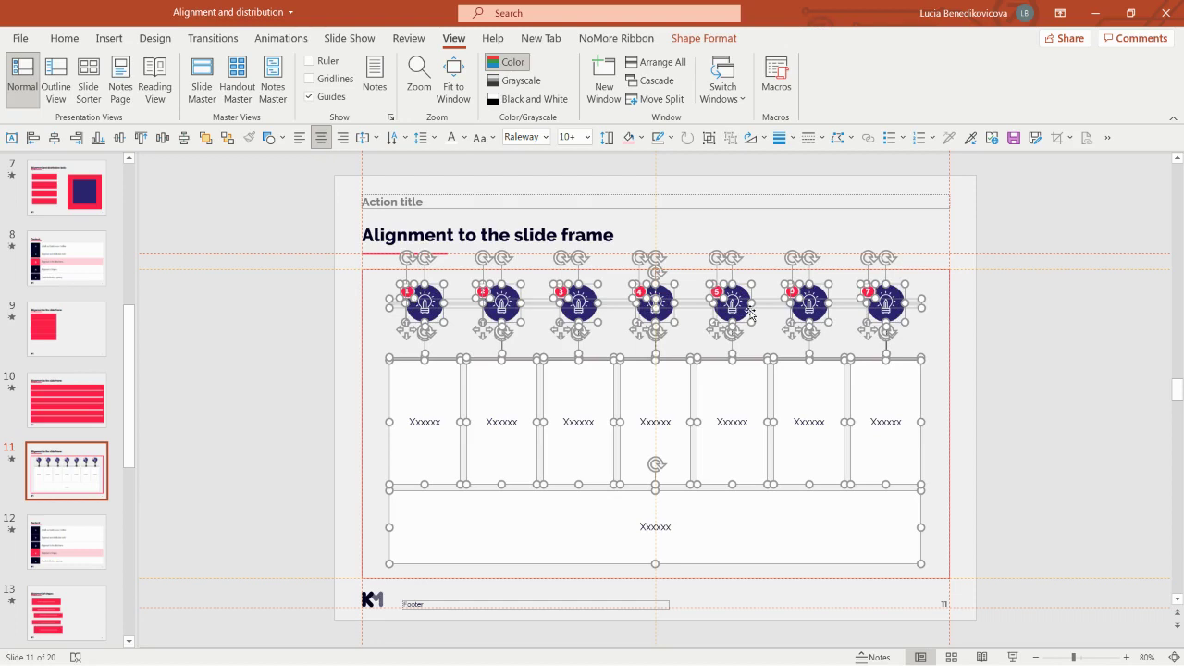
pyautogui.click(711, 139)
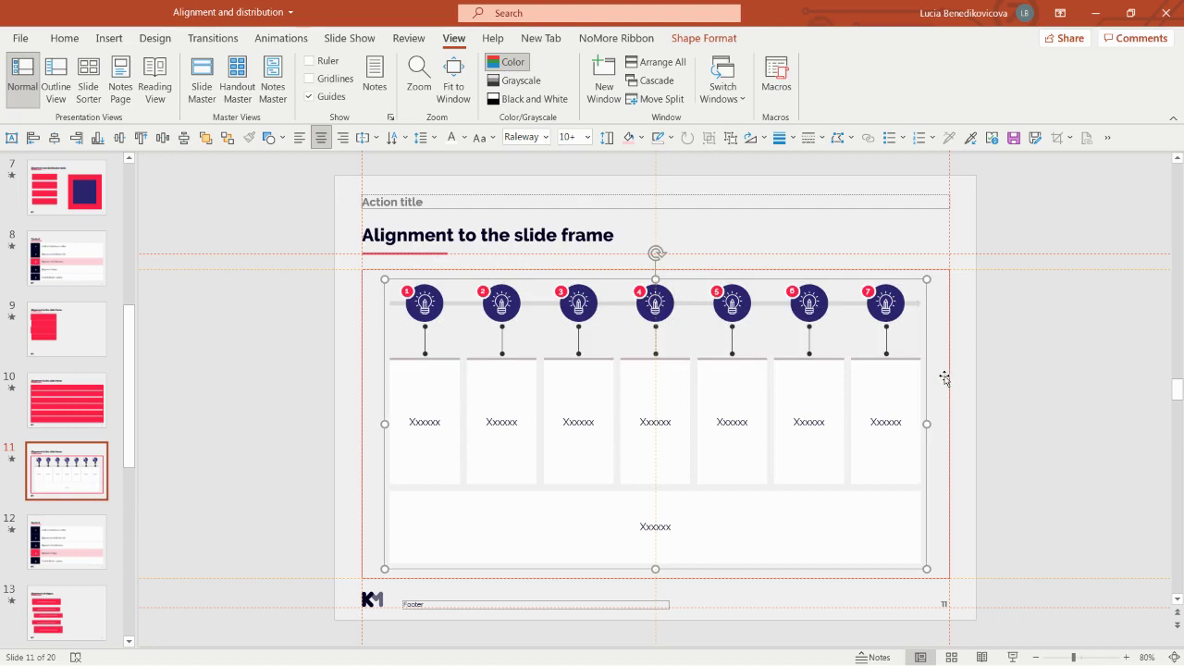
# - Align the timeline group's top and left edges with the red slide frame
pyautogui.keyDown('shift'); pyautogui.click(853, 269); pyautogui.keyUp('shift')
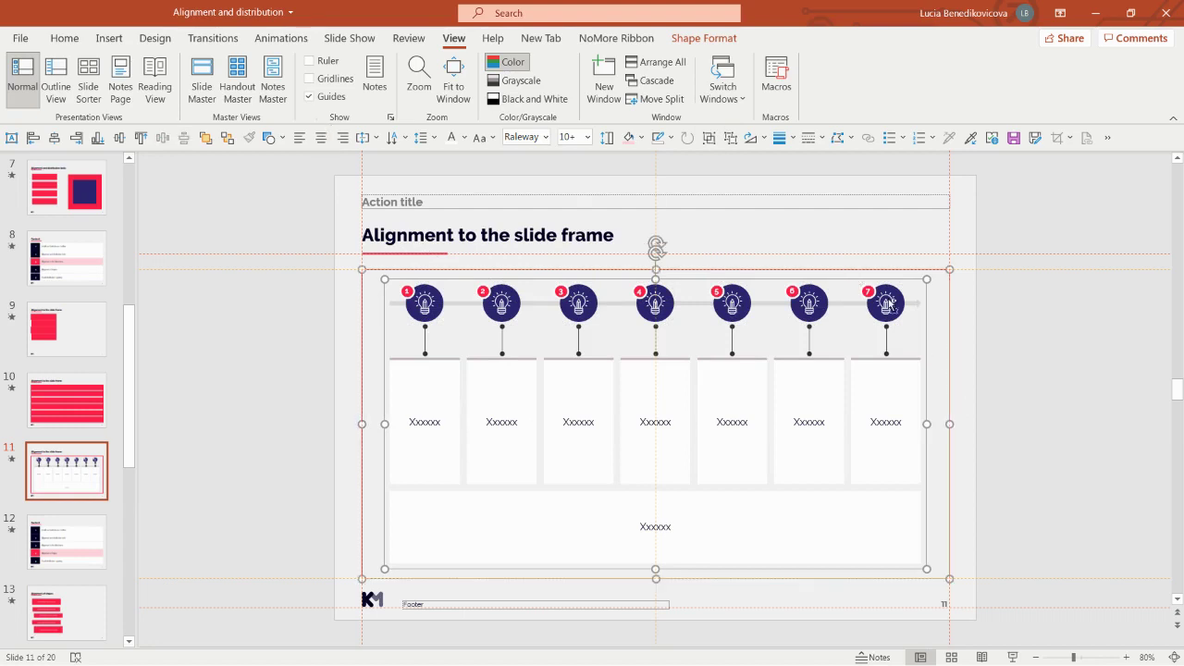
pyautogui.click(143, 140)
pyautogui.click(35, 138)
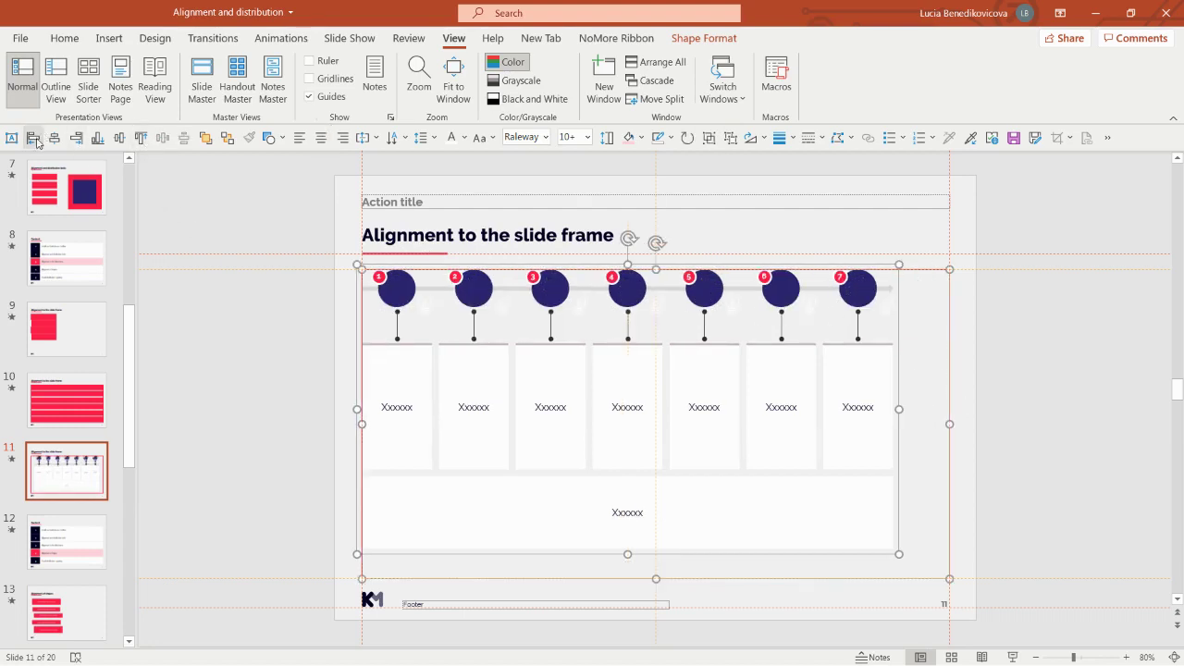
# - Check the displaced lightbulb icons, then reselect the whole timeline group
pyautogui.click(217, 454)
pyautogui.moveTo(1025, 339); pyautogui.dragTo(338, 289)
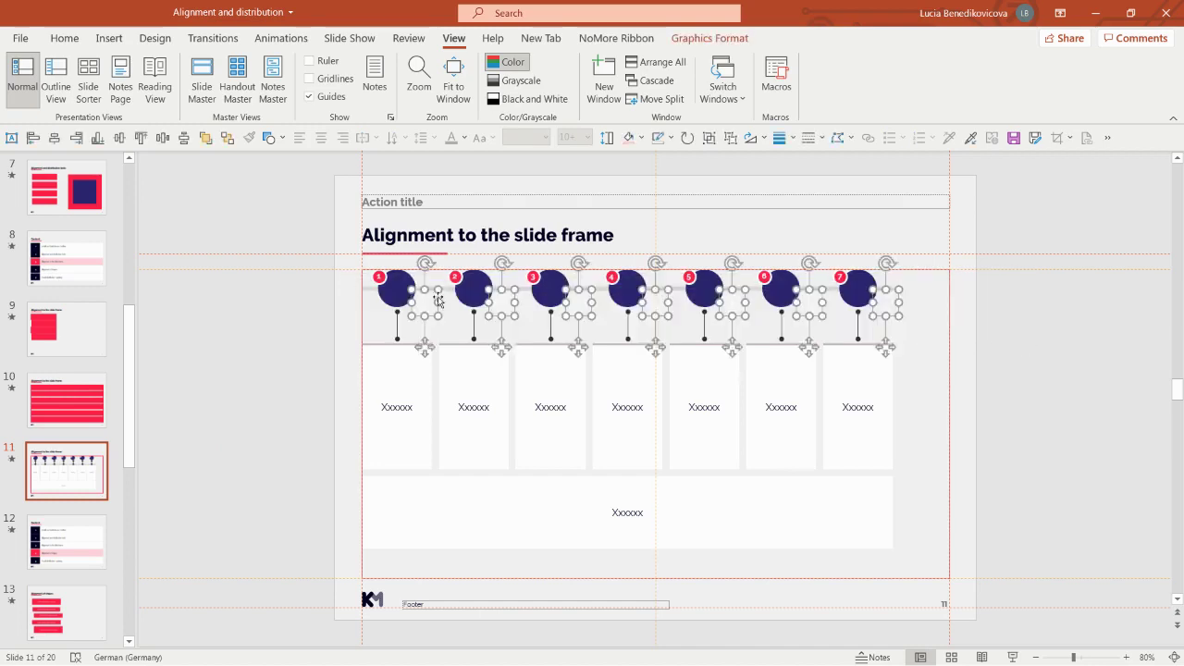
pyautogui.scroll(1, 976, 323)
pyautogui.click(975, 323)
pyautogui.scroll(-1, 975, 323)
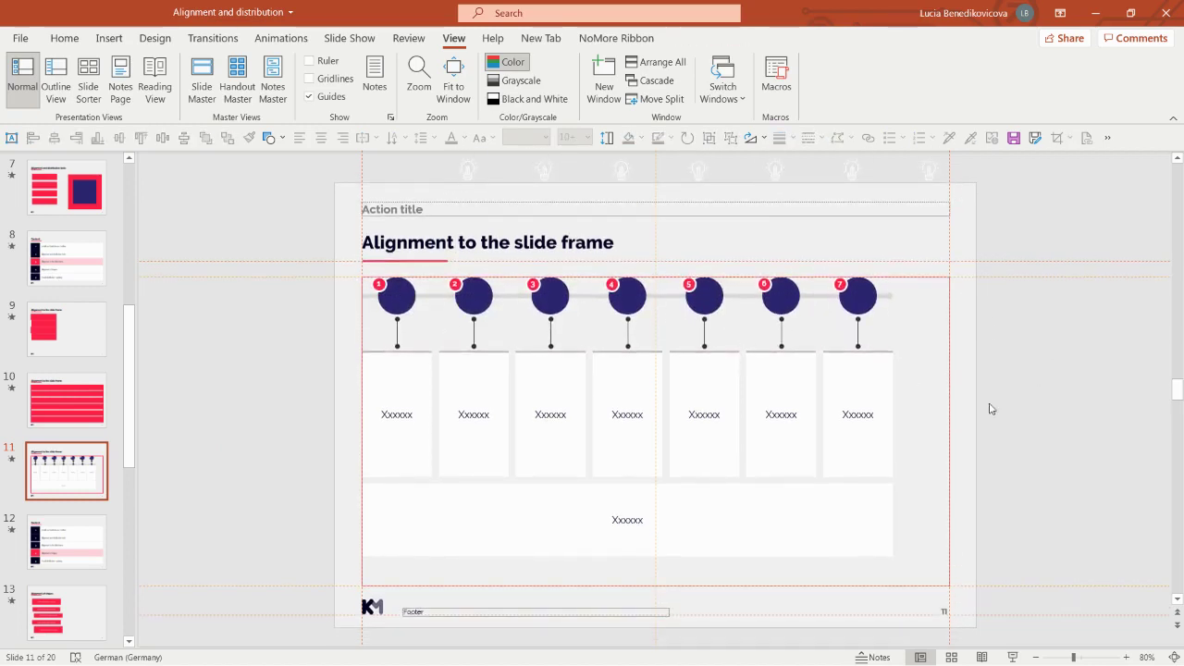
pyautogui.click(866, 490)
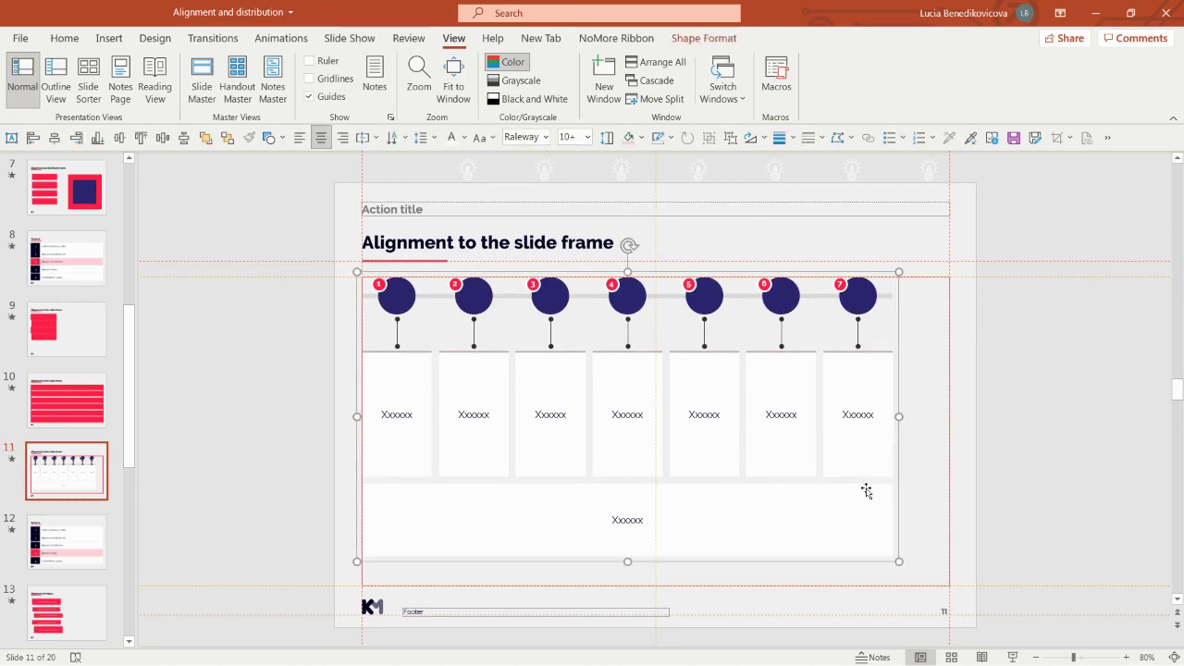
pyautogui.click(1006, 440)
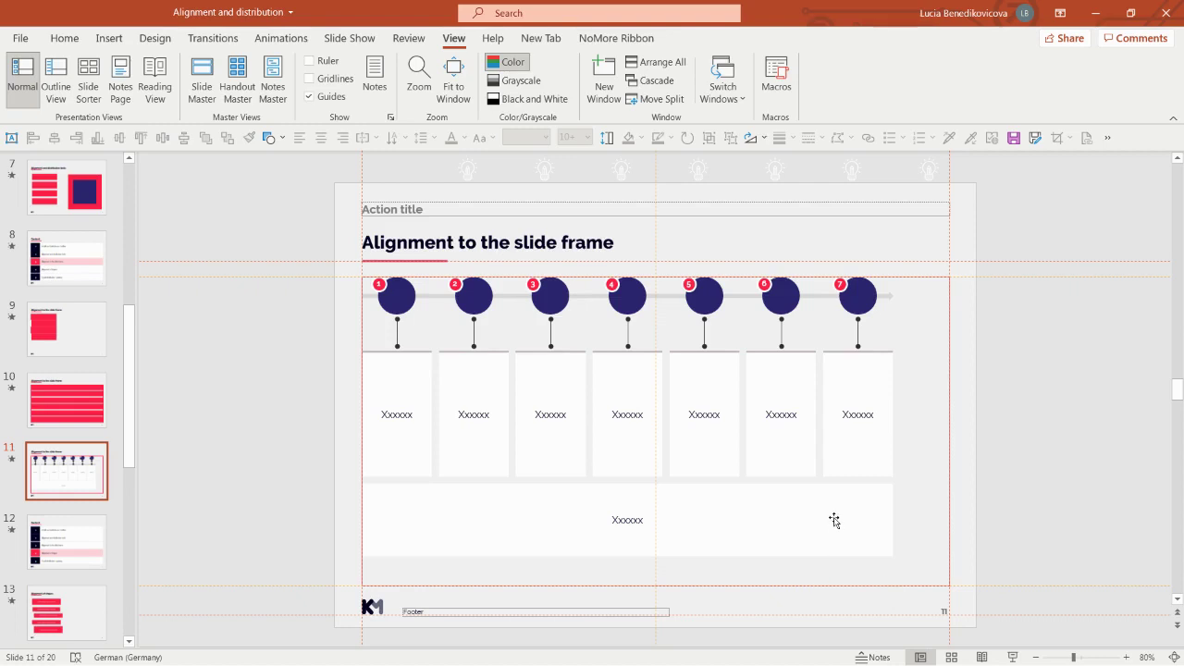
pyautogui.click(954, 421)
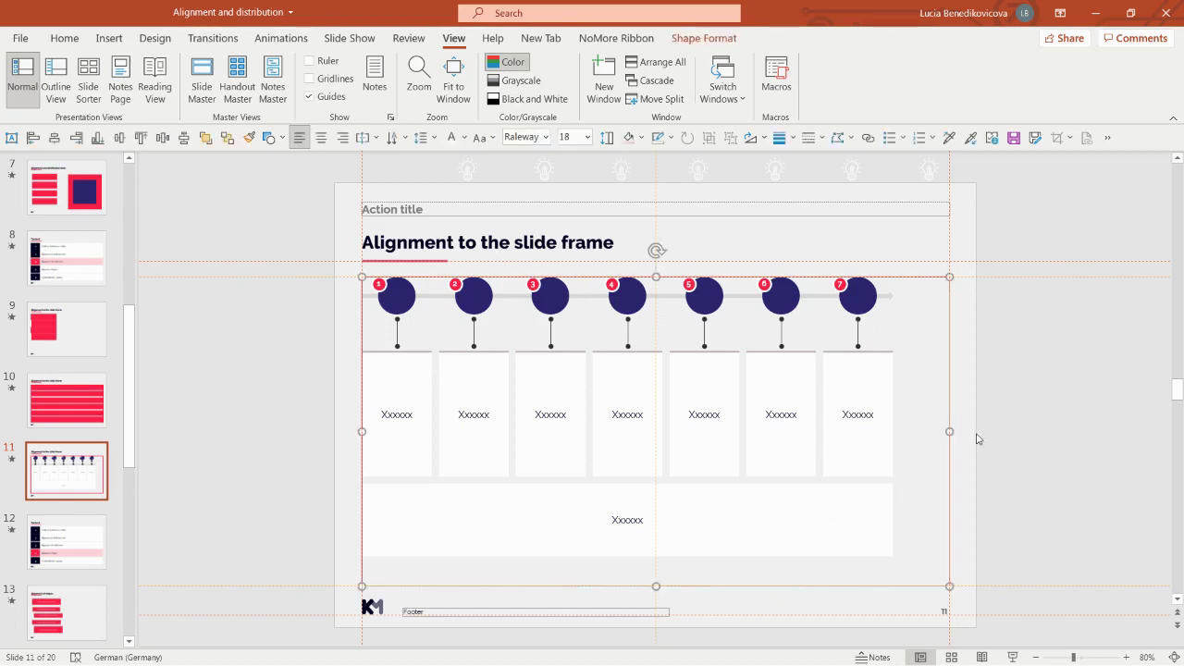
# - Set the timeline group's width to 25.2 cm, after trying 22.8 cm first
pyautogui.click(708, 39)
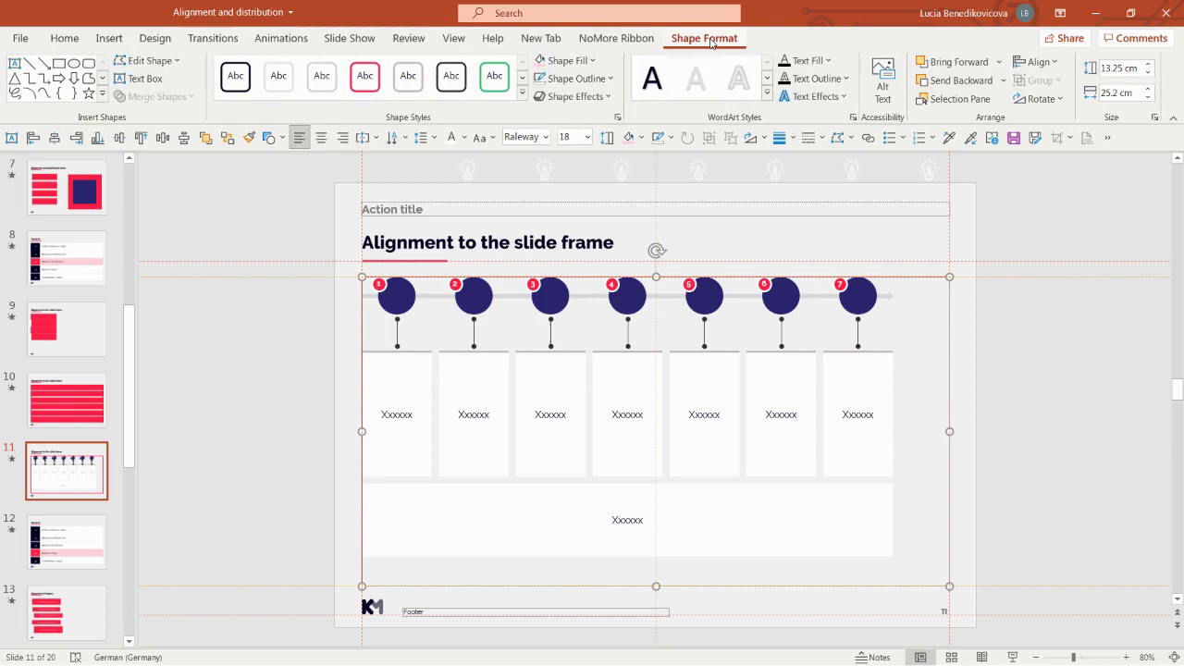
pyautogui.tripleClick(1122, 92)
pyautogui.write('22.8')
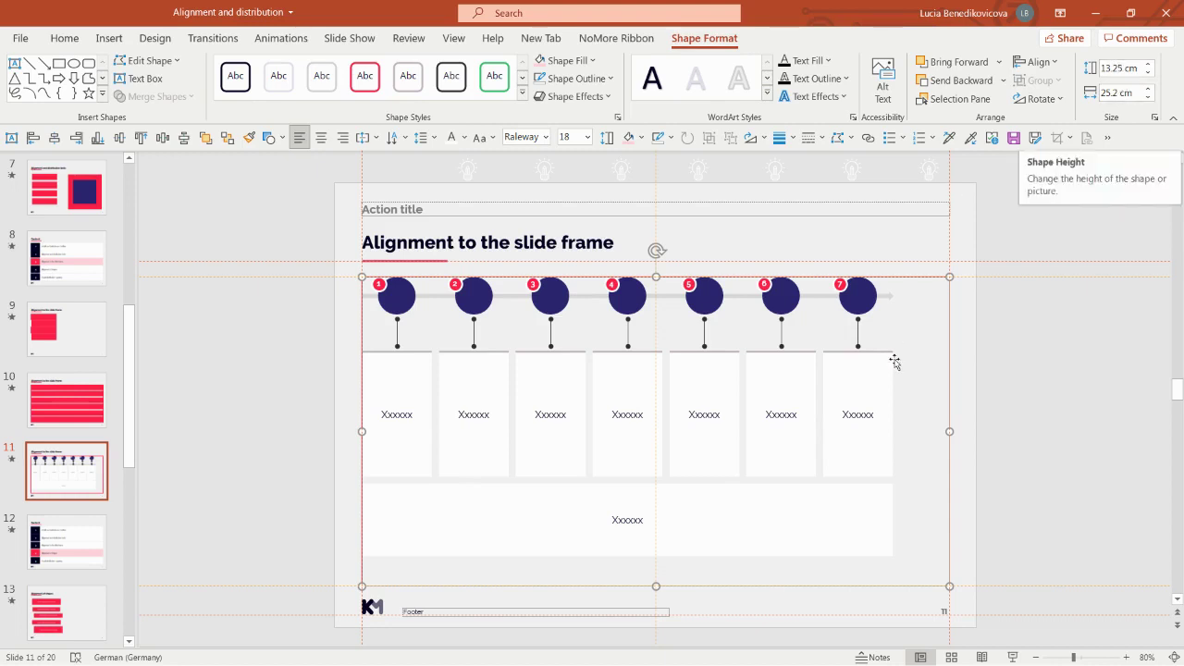
pyautogui.press('Return')
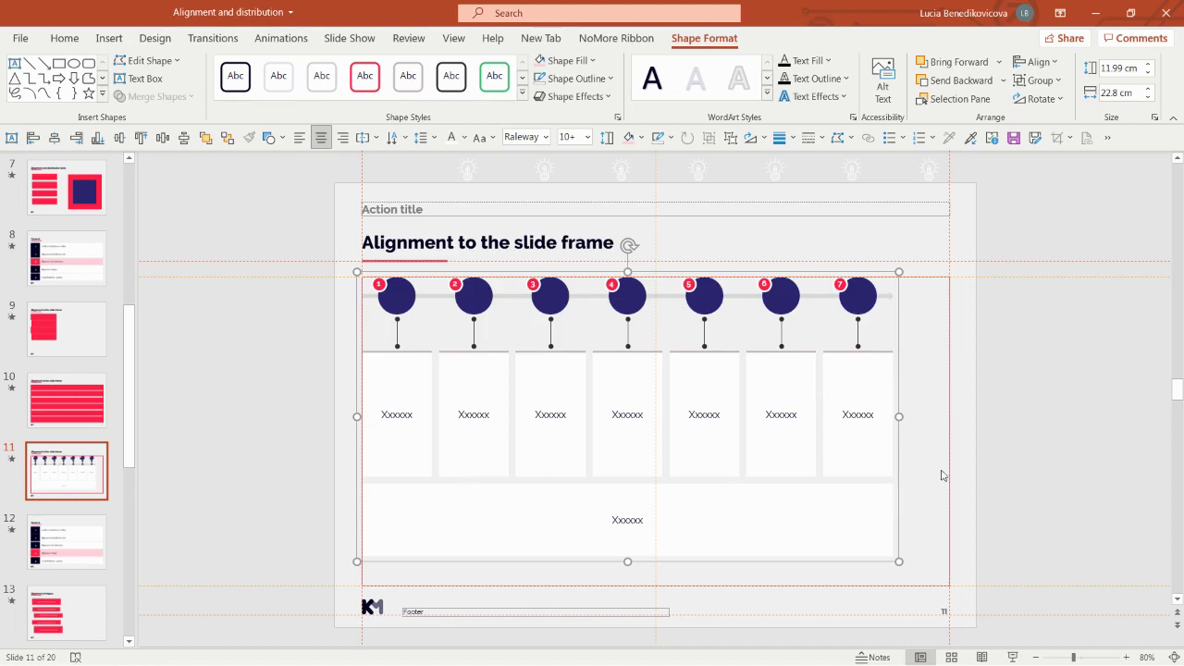
pyautogui.hotkey('ctrl', 'z')
pyautogui.click(1119, 94)
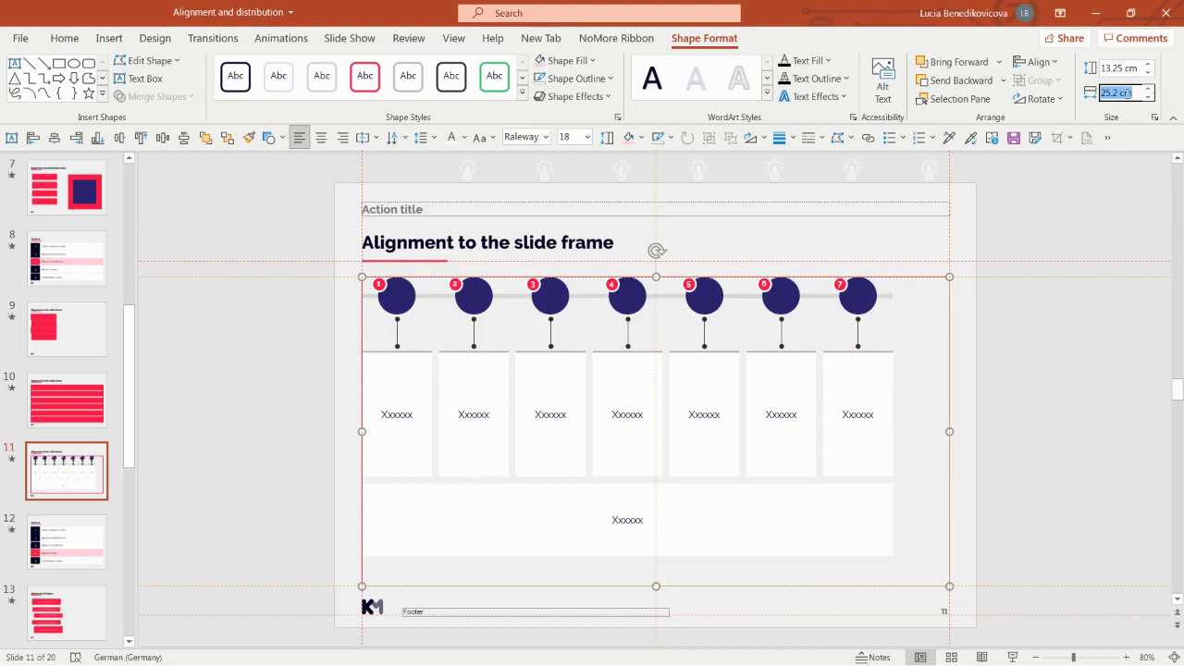
pyautogui.write('22.8')
pyautogui.press('Return')
pyautogui.click(1114, 92)
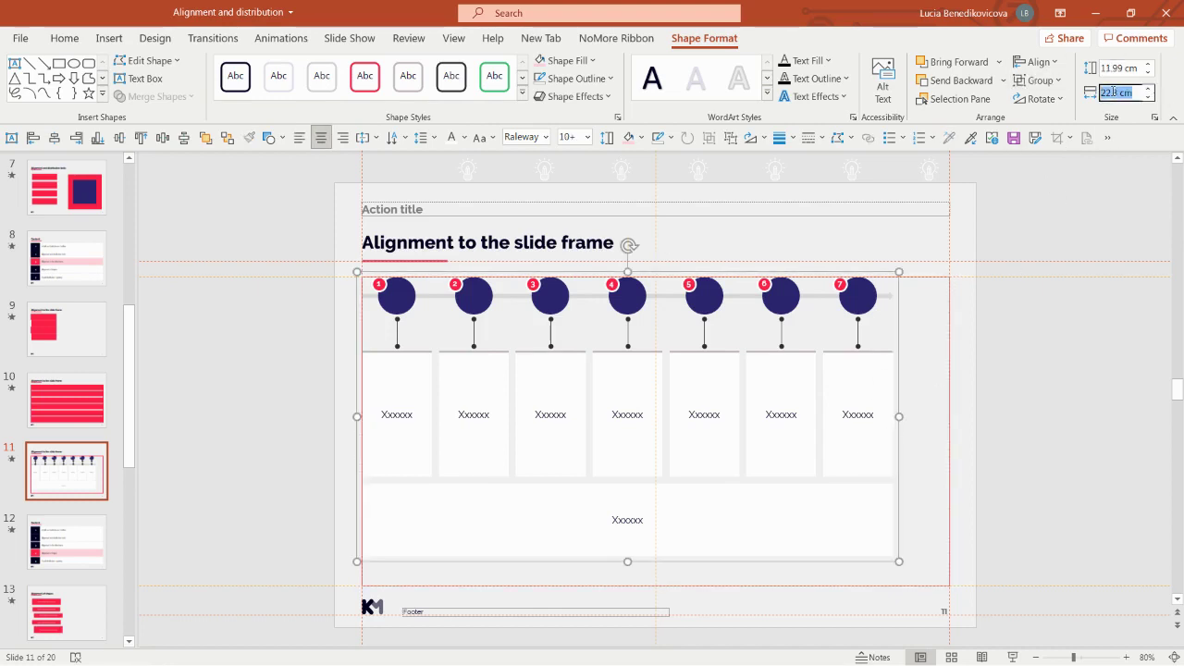
pyautogui.write('25.2 cm')
pyautogui.press('Return')
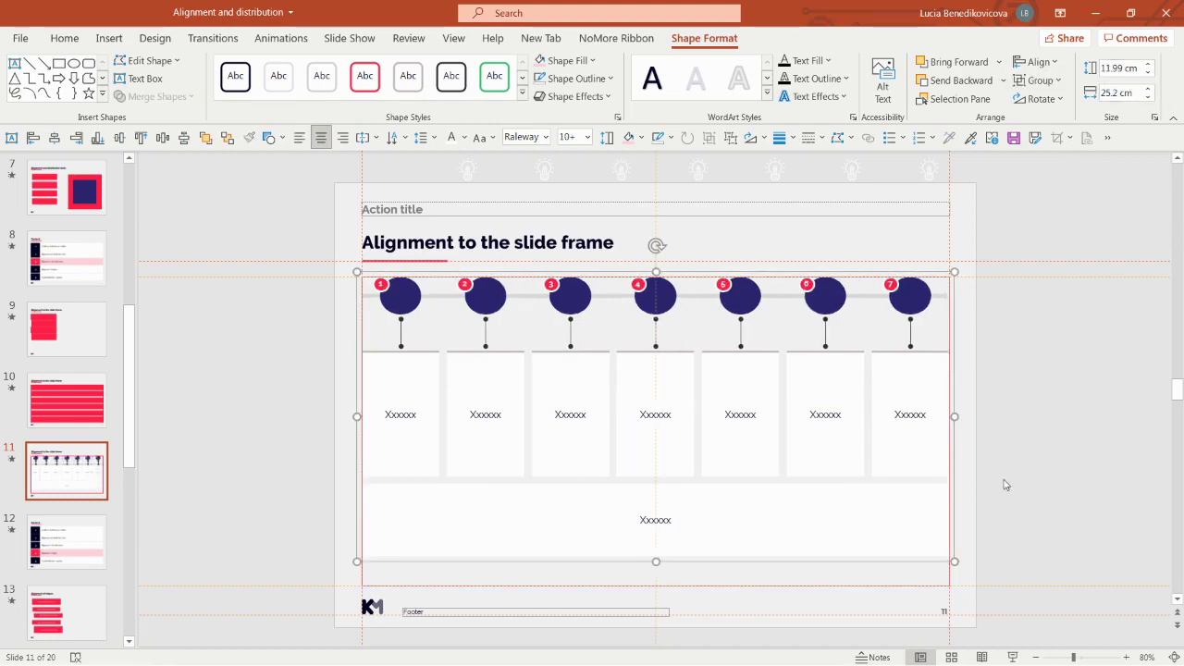
# - Set the timeline group's height to 13.25 cm and deselect it
pyautogui.click(1125, 67)
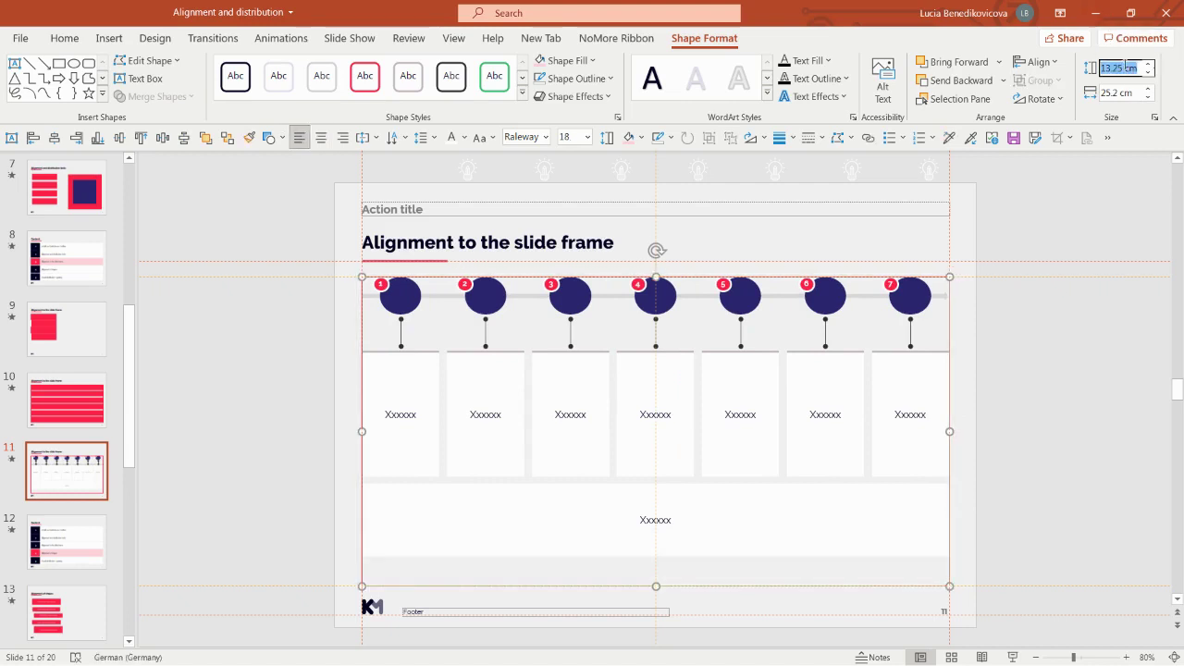
pyautogui.press('Return')
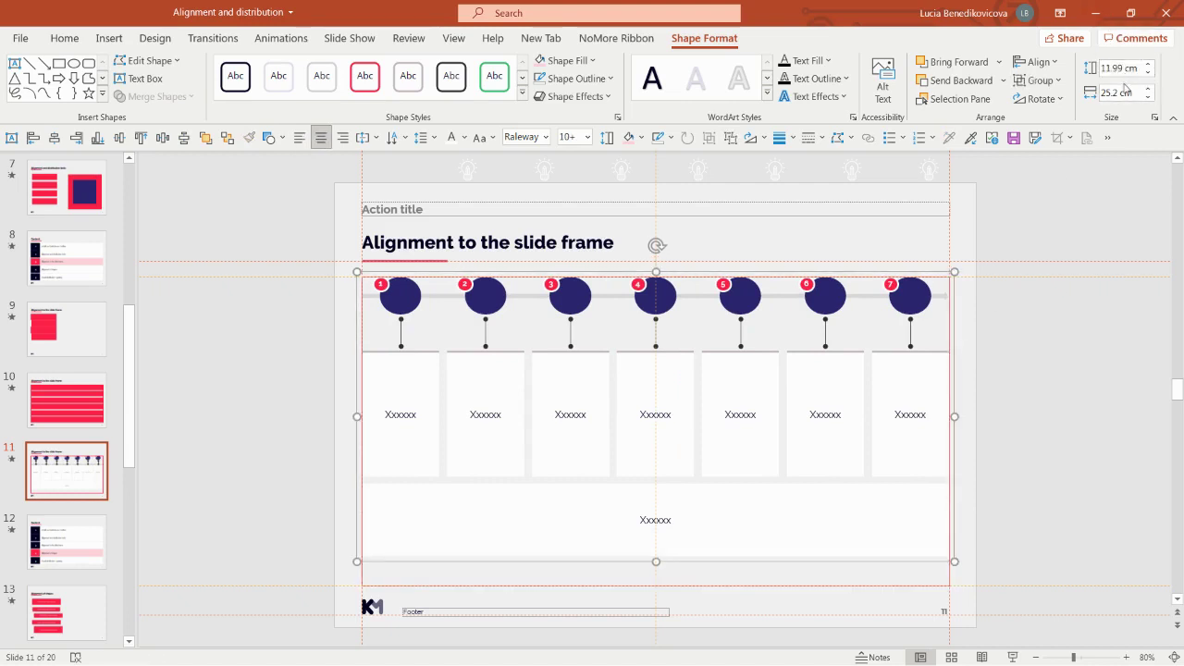
pyautogui.click(1097, 376)
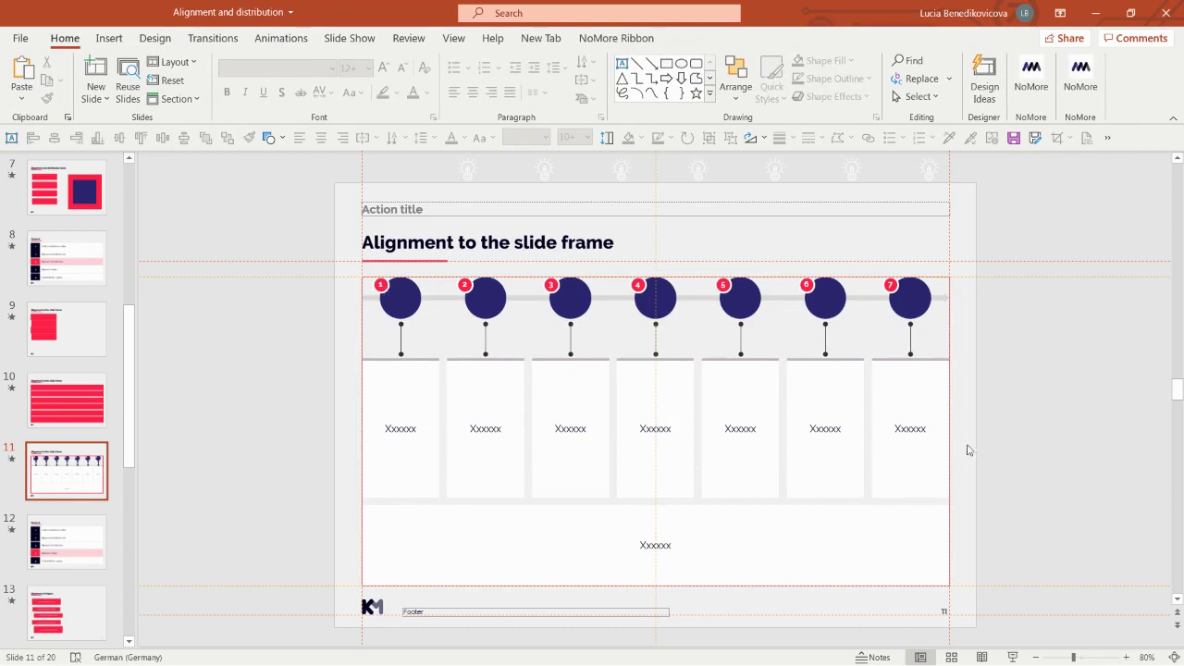
# - Centre the spare lightbulb icon on circle 7, then go to slide 12, Content
pyautogui.click(919, 301)
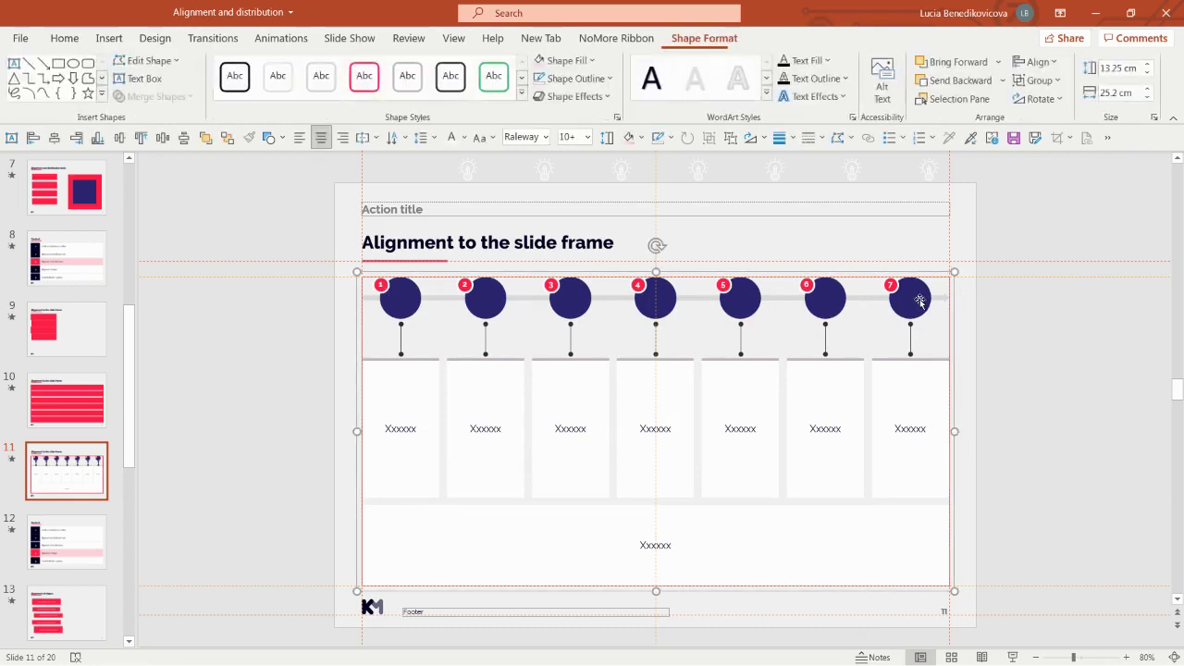
pyautogui.click(917, 301)
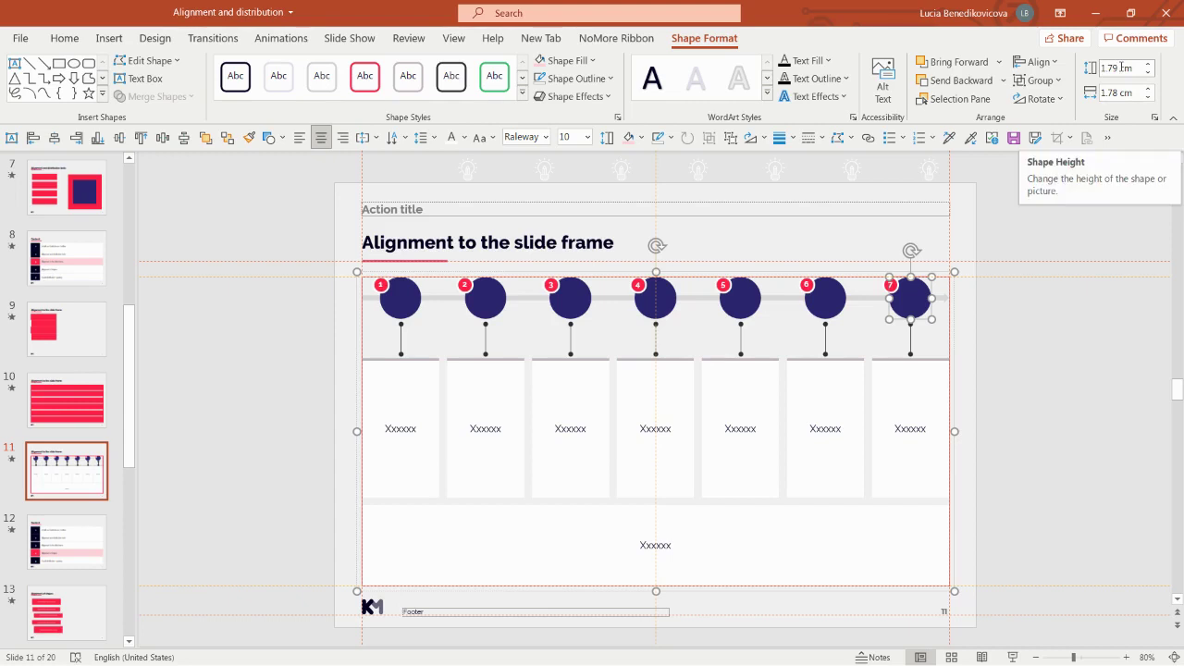
pyautogui.click(932, 167)
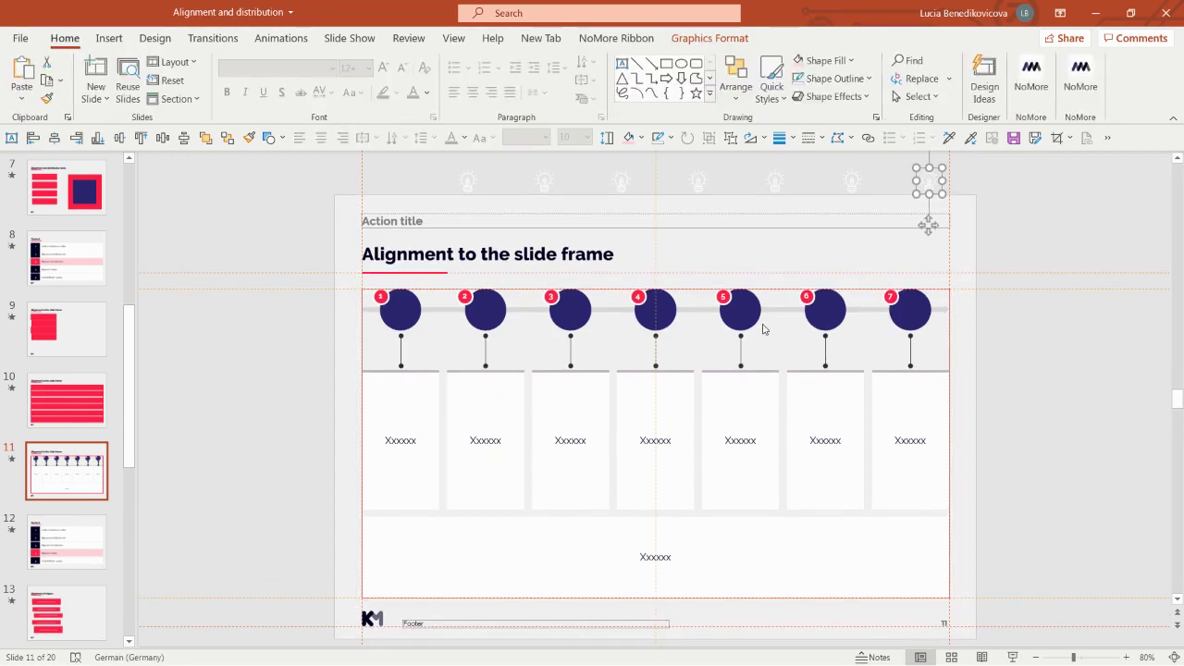
pyautogui.moveTo(928, 171); pyautogui.dragTo(911, 298)
pyautogui.click(905, 352)
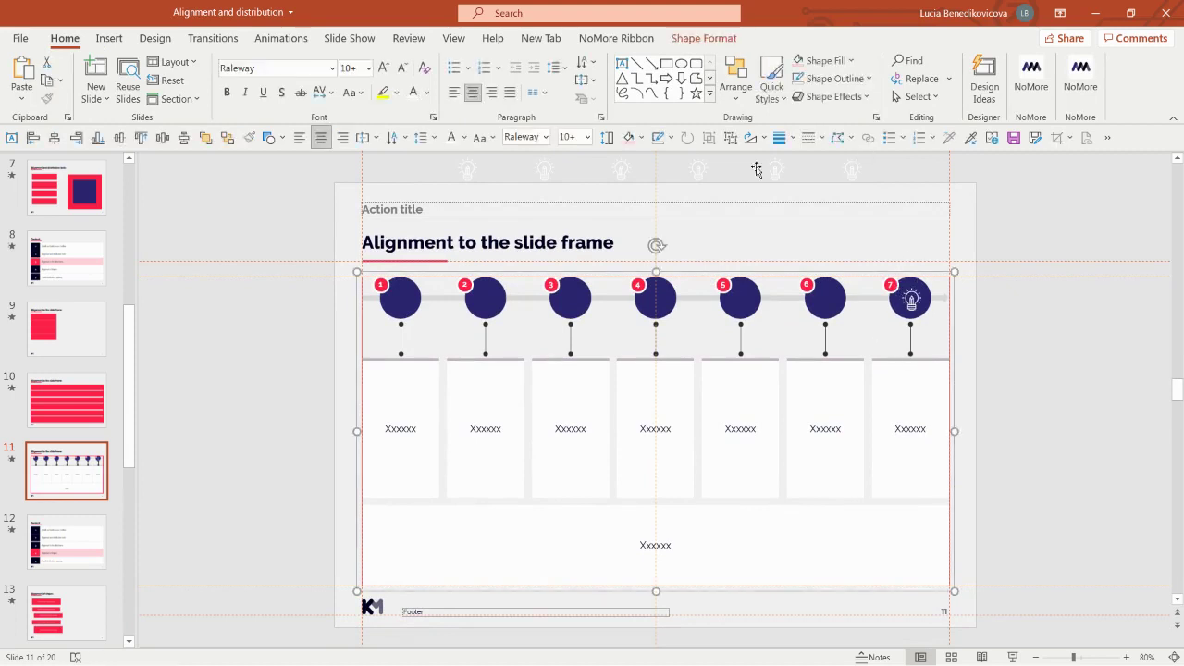
pyautogui.click(913, 301)
pyautogui.keyDown('shift'); pyautogui.click(933, 313); pyautogui.keyUp('shift')
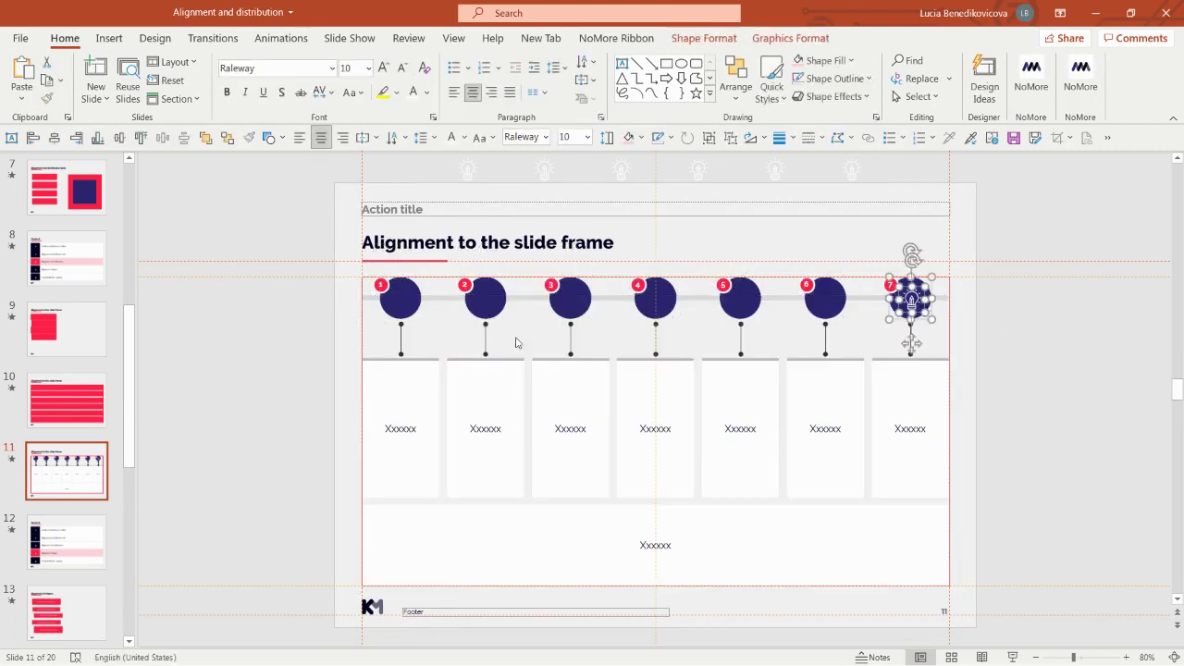
pyautogui.click(119, 139)
pyautogui.click(1036, 441)
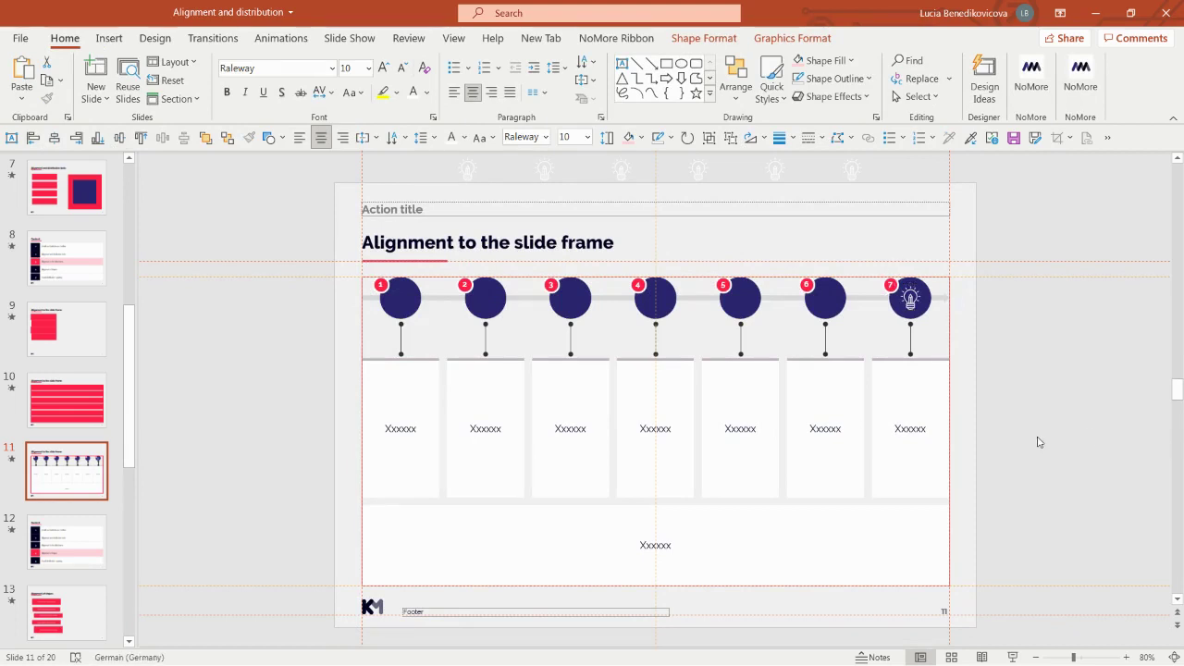
pyautogui.click(120, 538)
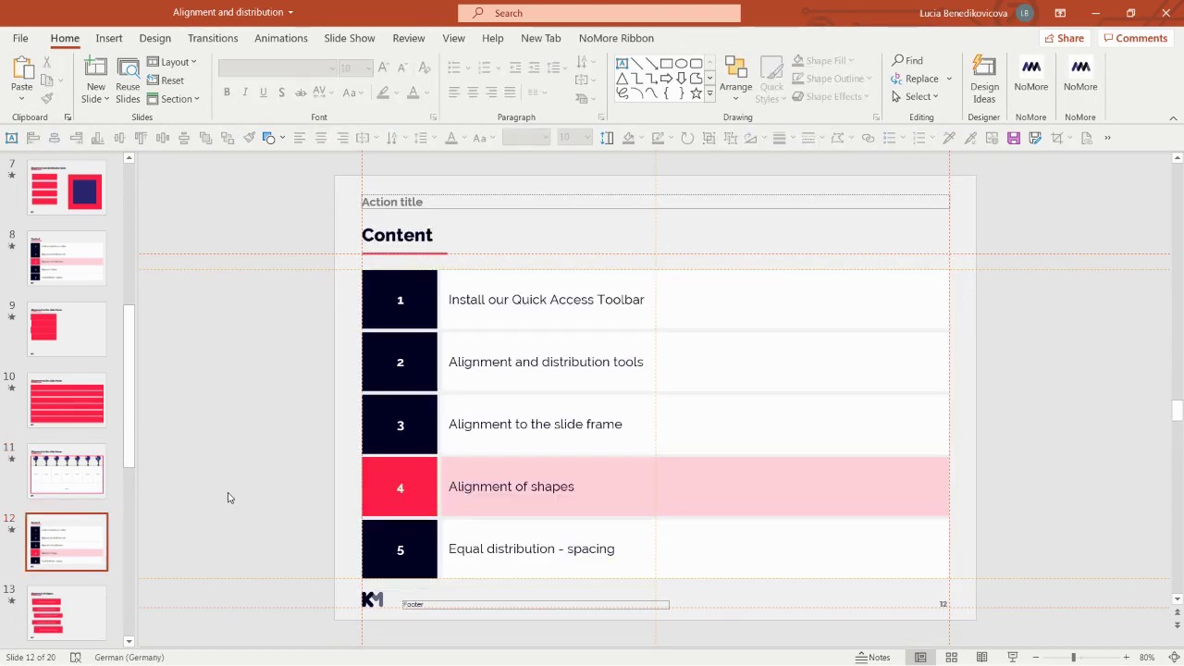
# - Go to slide 13 and left-align its five red bars
pyautogui.click(72, 611)
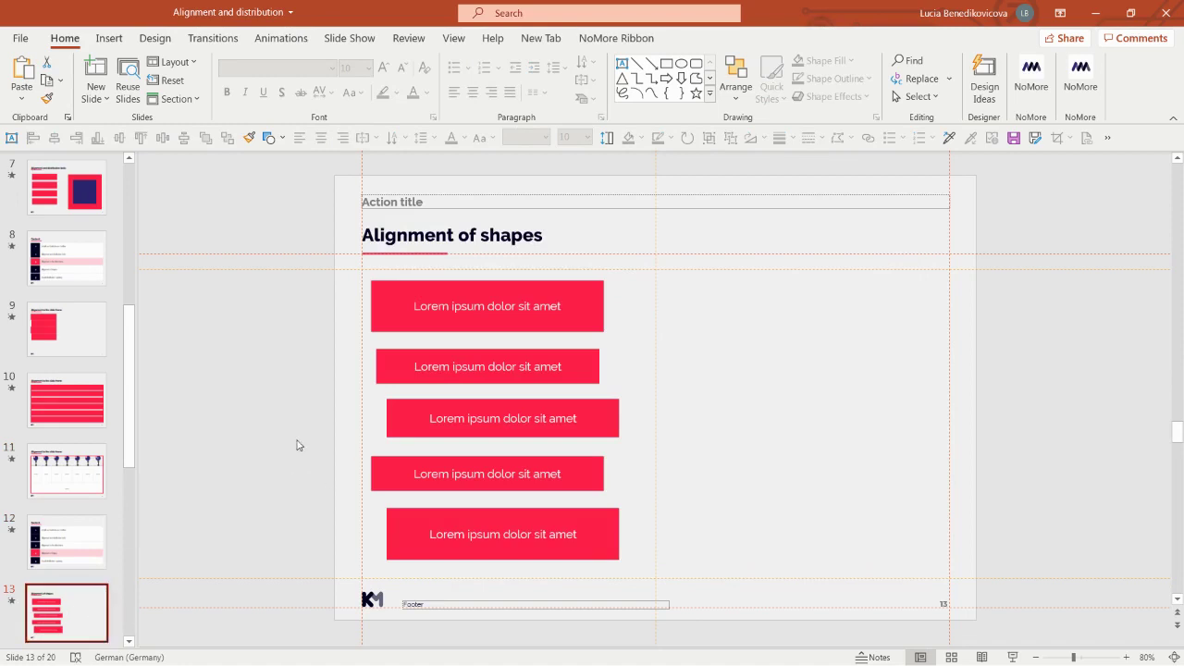
pyautogui.moveTo(316, 268); pyautogui.dragTo(663, 592)
pyautogui.click(32, 137)
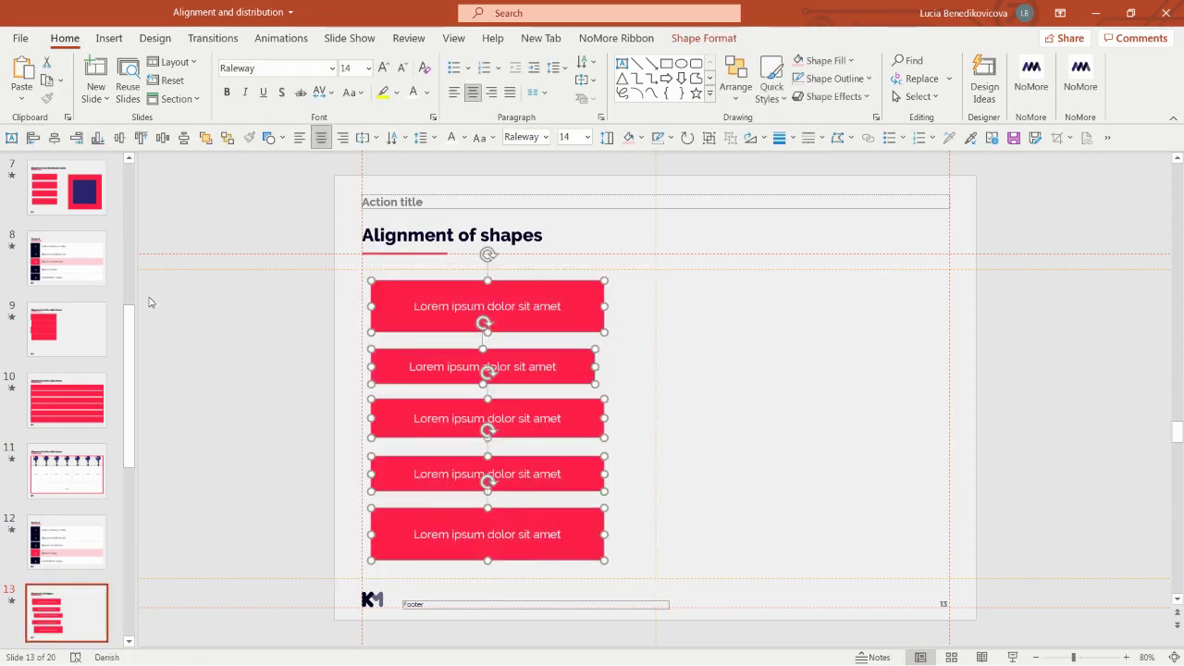
pyautogui.click(337, 443)
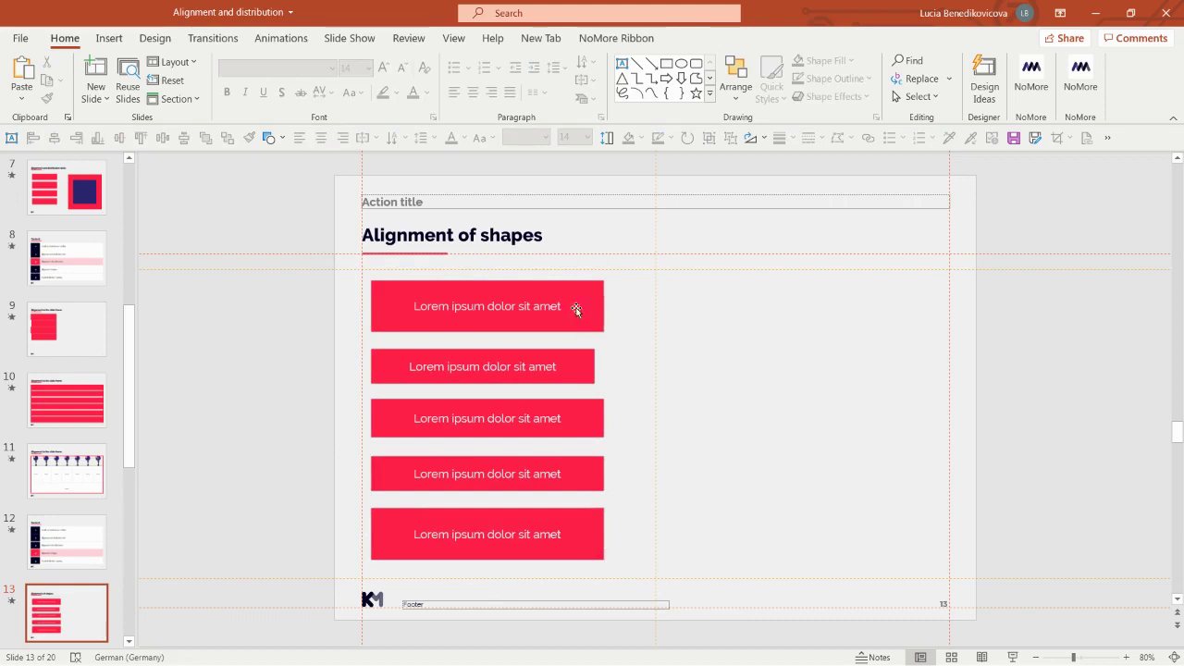
pyautogui.moveTo(320, 266); pyautogui.dragTo(358, 362)
pyautogui.moveTo(340, 277); pyautogui.dragTo(660, 573)
# - Size the five red bars to about 11.38 cm wide and 2 cm tall, evenly distributed vertically
pyautogui.click(701, 38)
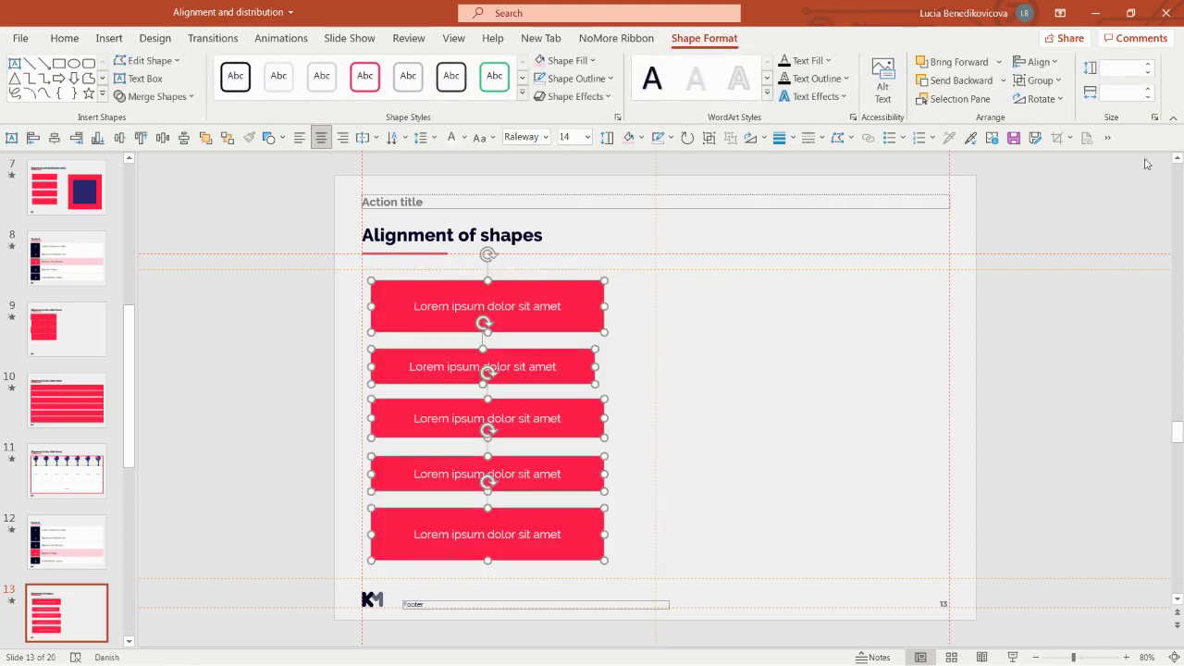
pyautogui.click(1135, 96)
pyautogui.write('8')
pyautogui.press('Return')
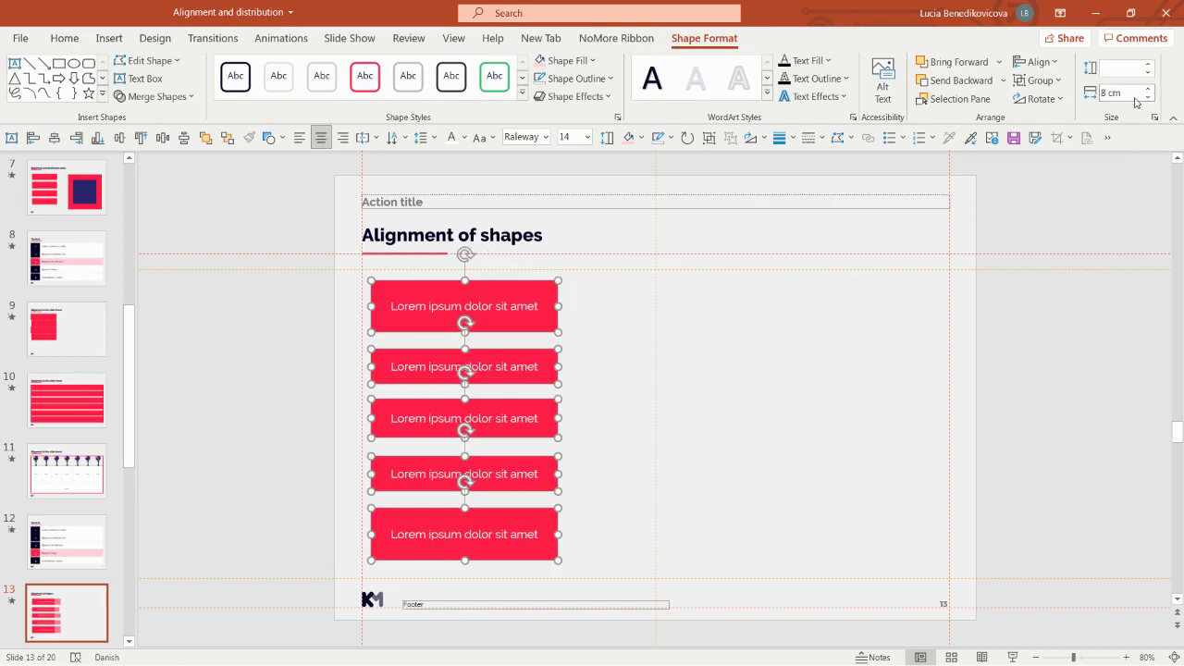
pyautogui.moveTo(559, 306); pyautogui.dragTo(638, 303)
pyautogui.click(1127, 72)
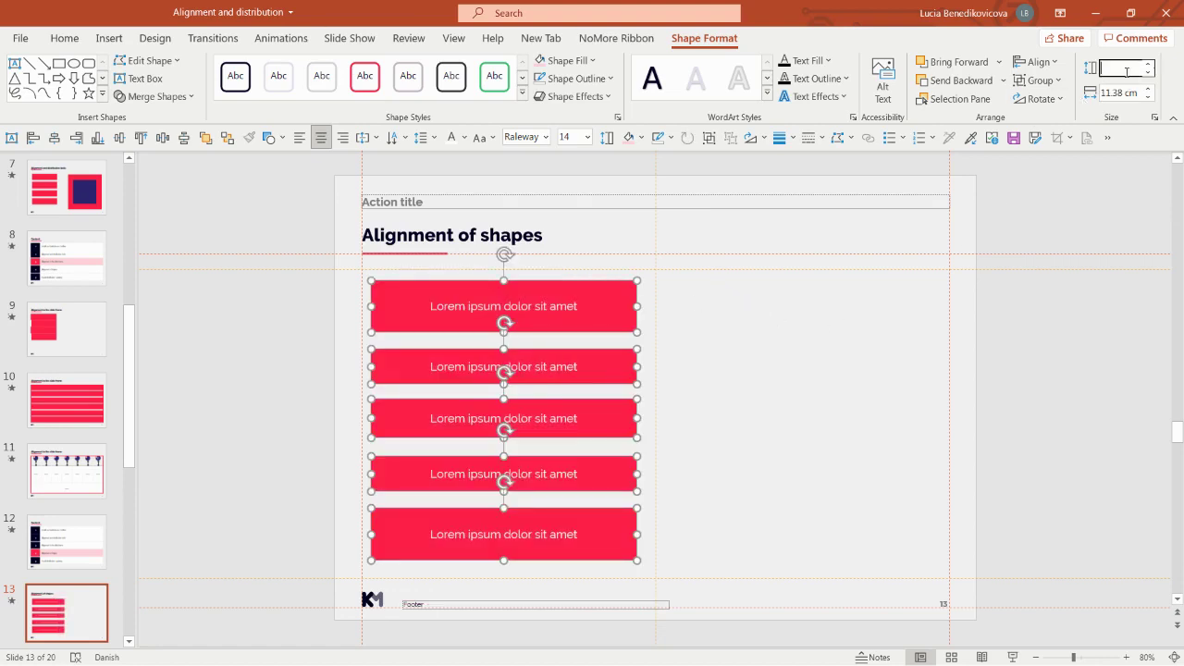
pyautogui.write('2')
pyautogui.press('Return')
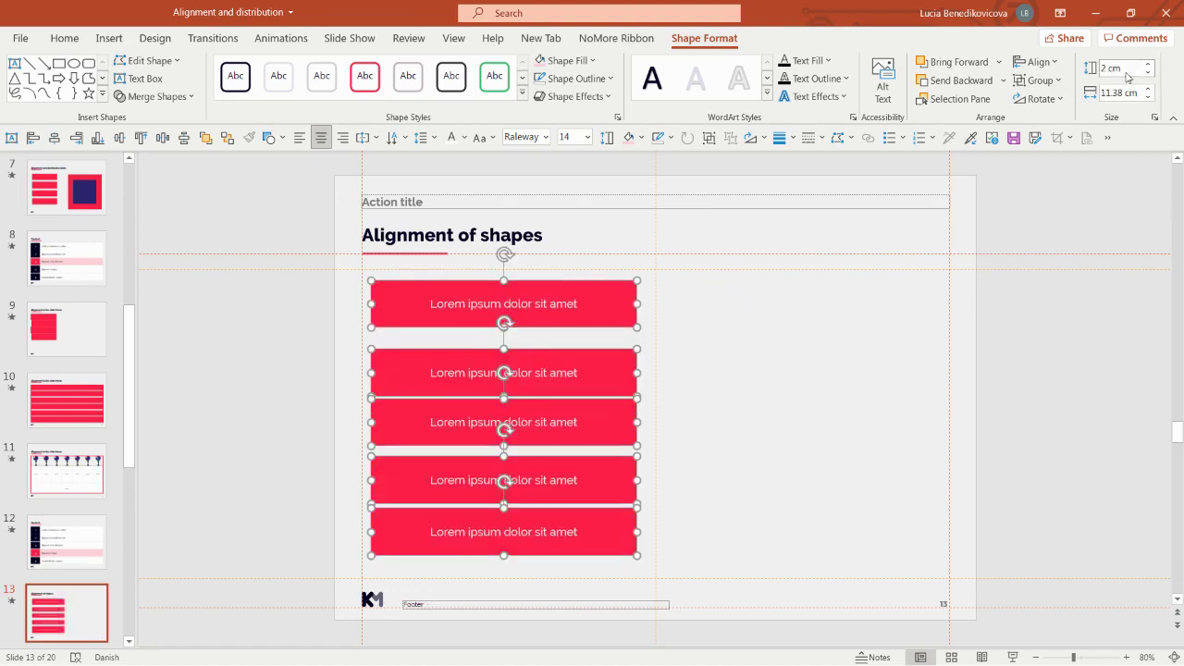
pyautogui.click(184, 137)
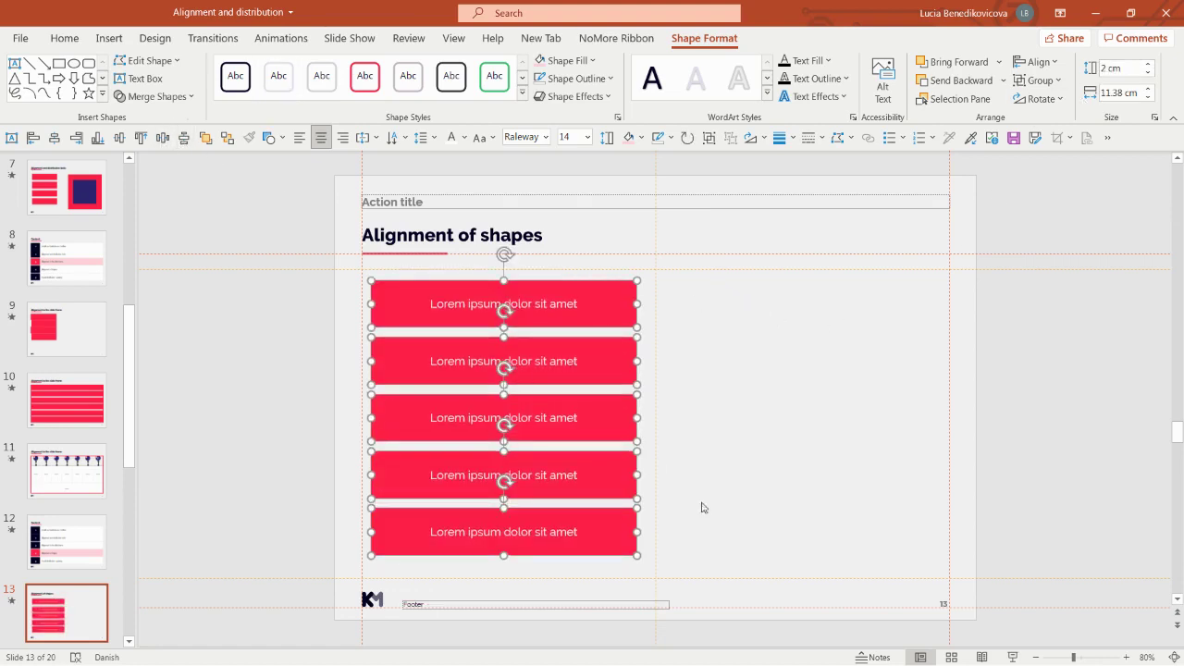
pyautogui.click(232, 482)
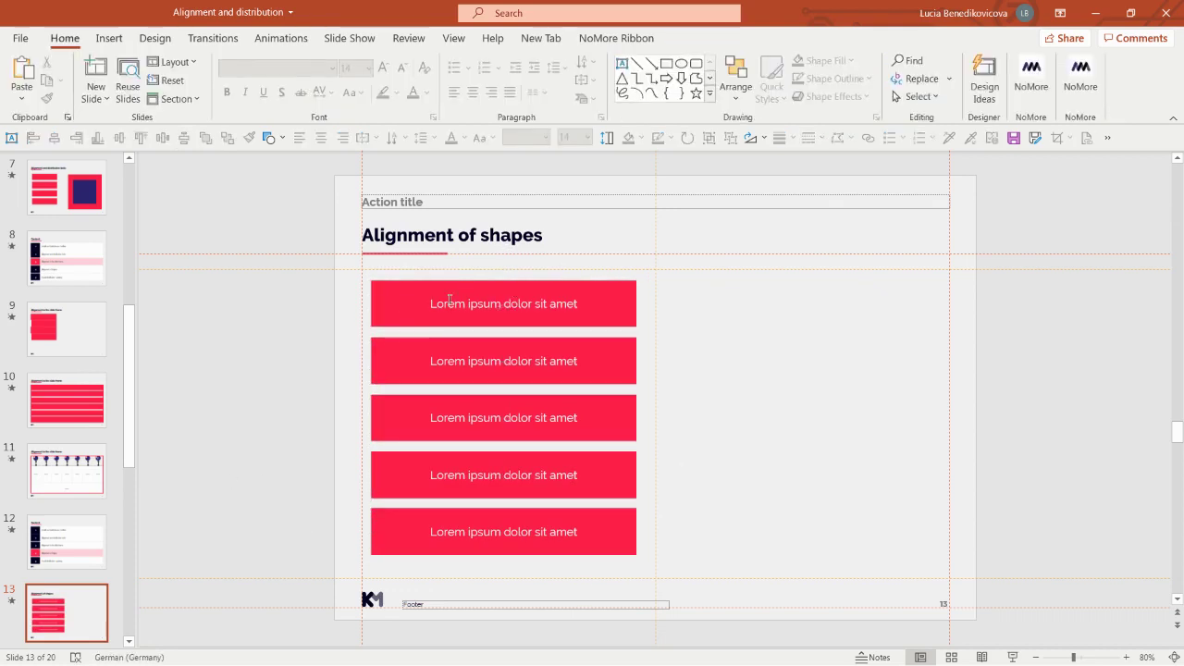
pyautogui.click(625, 302)
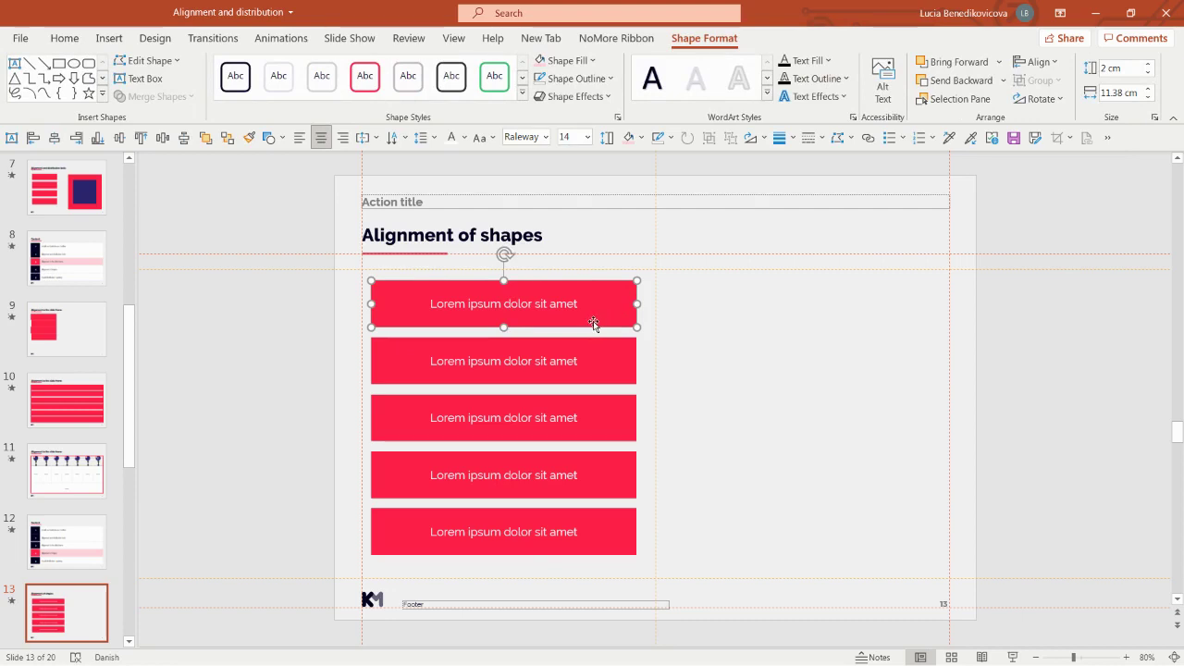
# - Copy the top bar into a right-hand column of six bars, distributed evenly top to bottom
pyautogui.moveTo(562, 326); pyautogui.dragTo(865, 330)
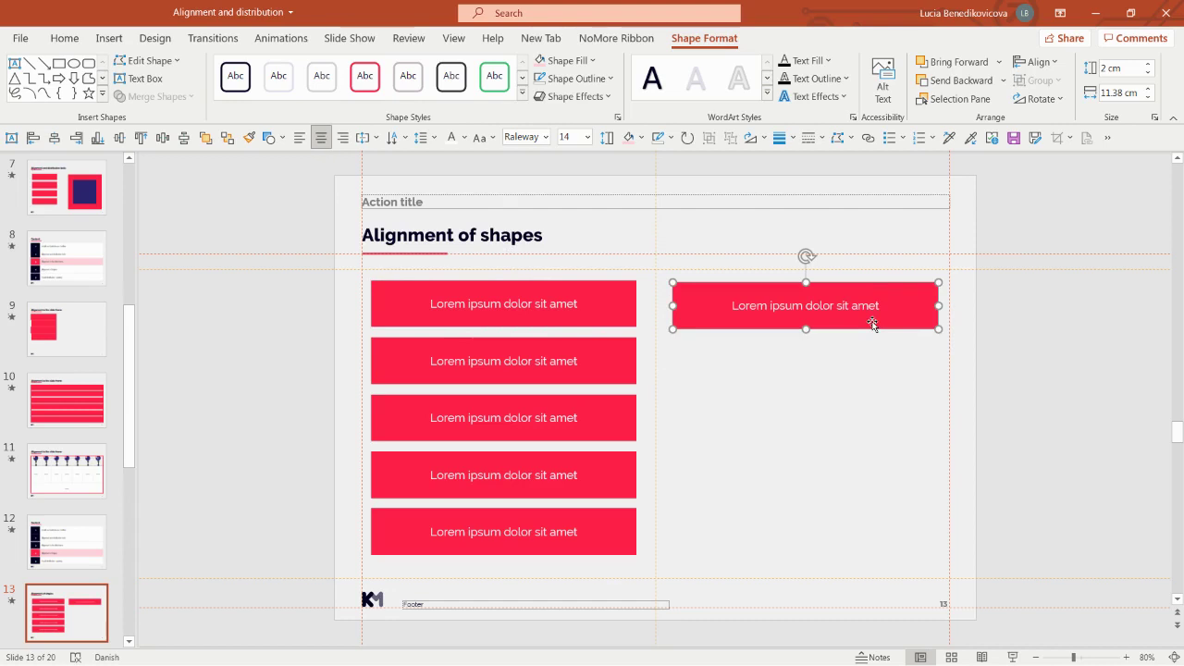
pyautogui.moveTo(872, 325); pyautogui.dragTo(864, 382)
pyautogui.moveTo(862, 386); pyautogui.dragTo(904, 561)
pyautogui.moveTo(967, 592); pyautogui.dragTo(629, 218)
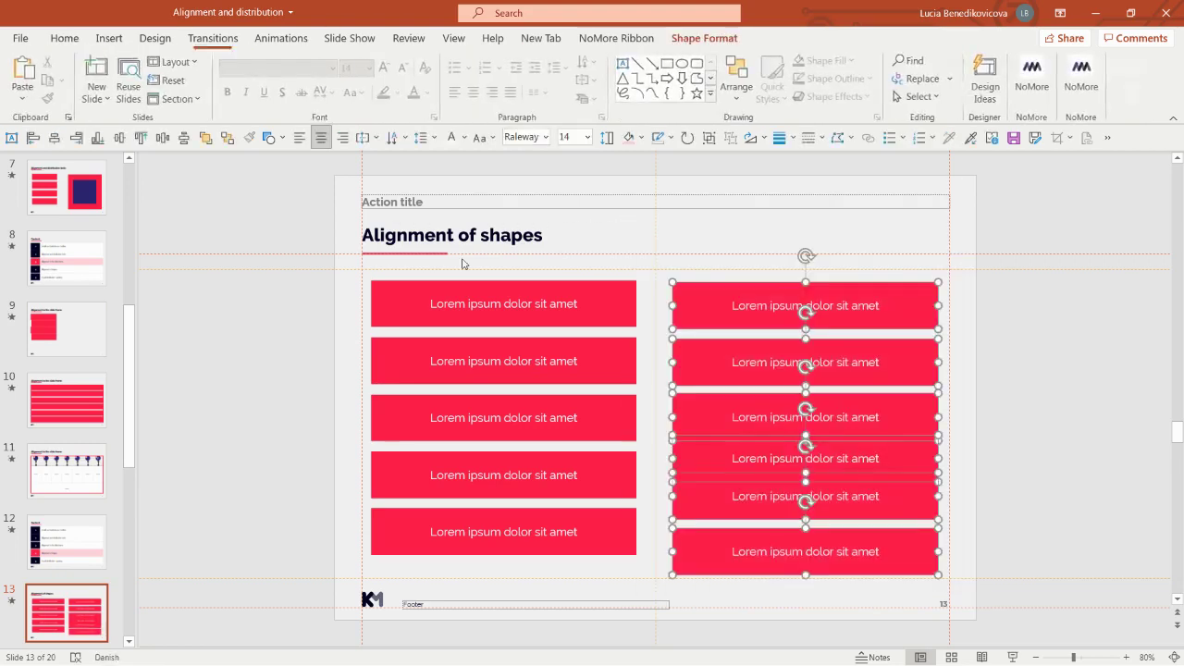
pyautogui.click(182, 141)
pyautogui.click(259, 392)
# - Group the six-bar column and place a duplicate of the group beside it
pyautogui.moveTo(980, 600); pyautogui.dragTo(644, 268)
pyautogui.hotkey('ctrl', 'g')
pyautogui.moveTo(945, 541); pyautogui.dragTo(1131, 541)
pyautogui.press('Escape')
pyautogui.moveTo(668, 451); pyautogui.dragTo(938, 463)
pyautogui.press('Escape')
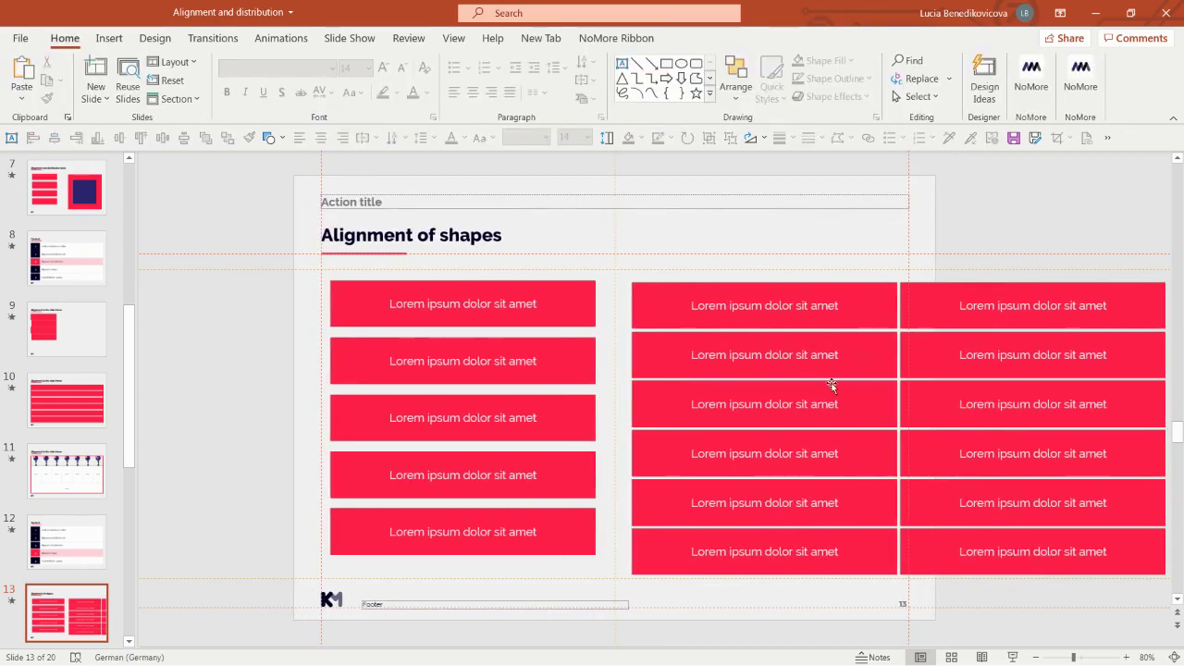
# - Go to slide 14 and select the red shape to view its size settings
pyautogui.scroll(-1, 79, 611)
pyautogui.click(86, 611)
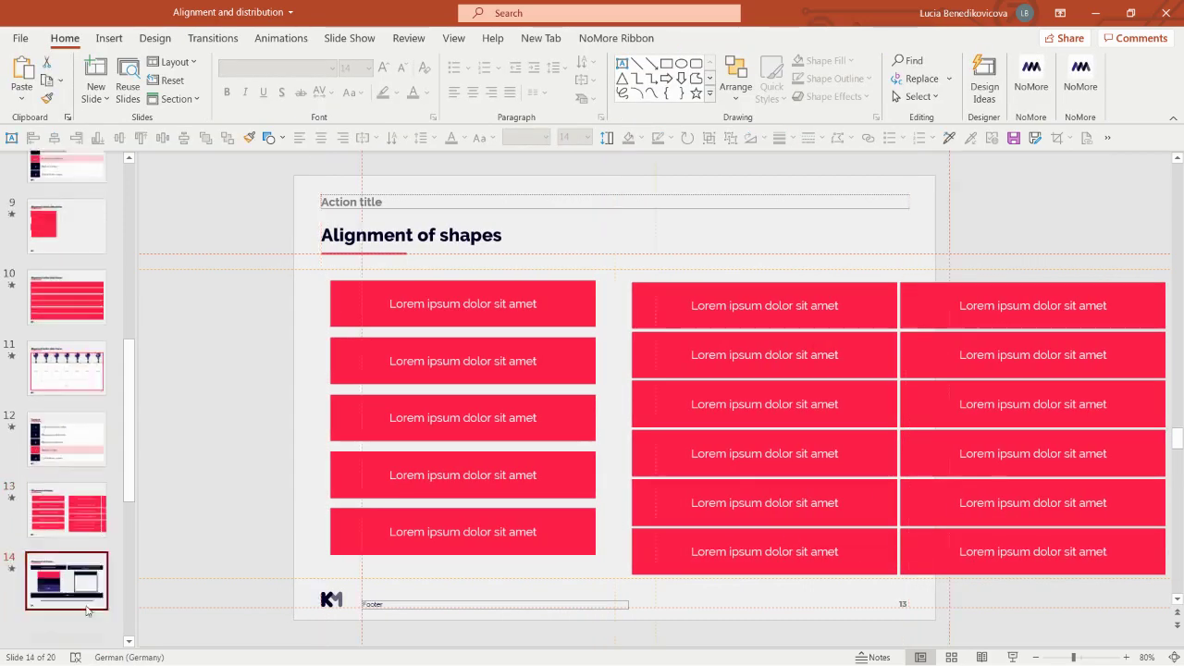
pyautogui.scroll(-2, 86, 611)
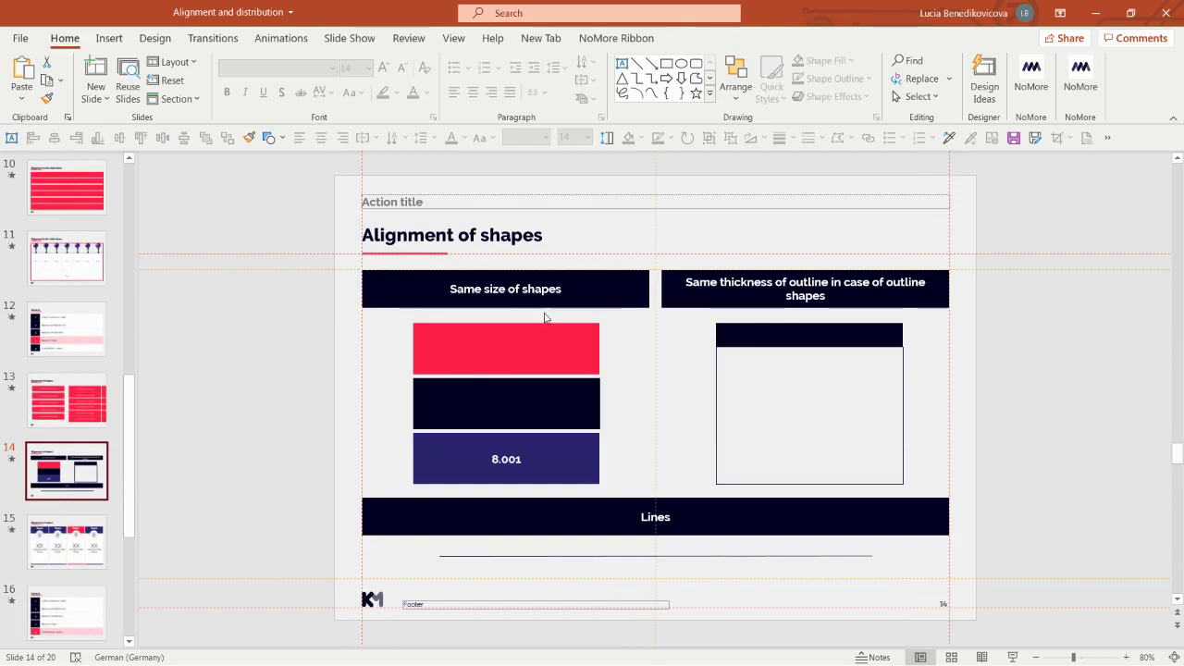
pyautogui.click(534, 340)
pyautogui.click(704, 38)
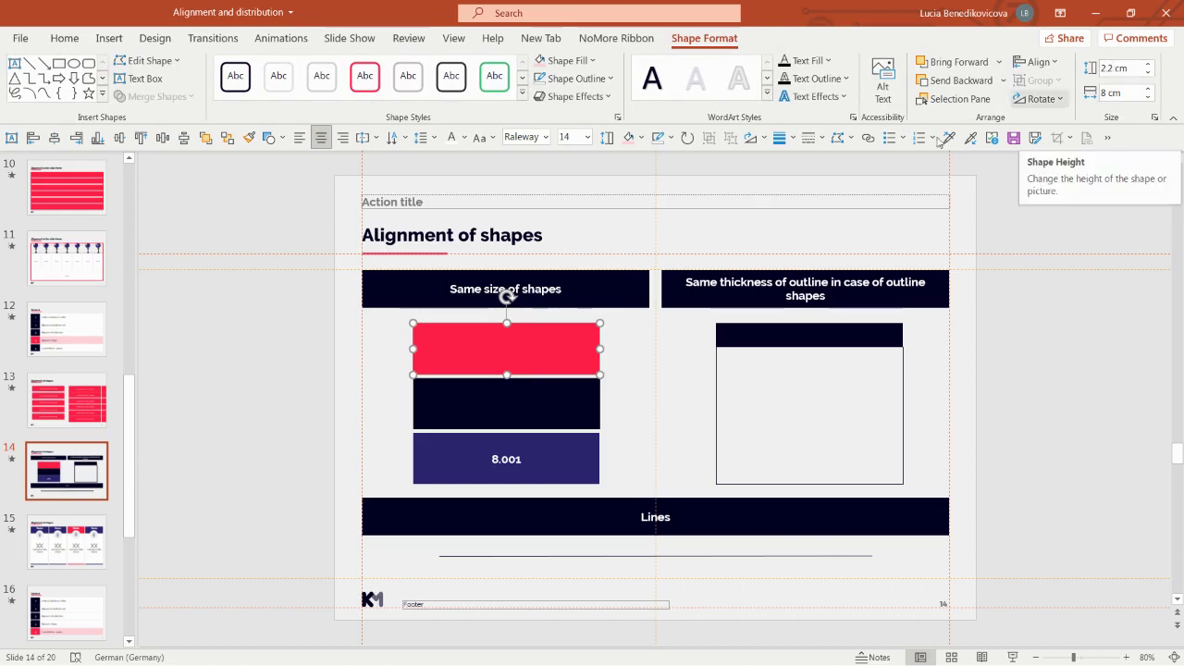
# - Compare the red and black shapes' widths, noting the black shape at 8.02 cm
pyautogui.keyDown('shift'); pyautogui.click(521, 418); pyautogui.keyUp('shift')
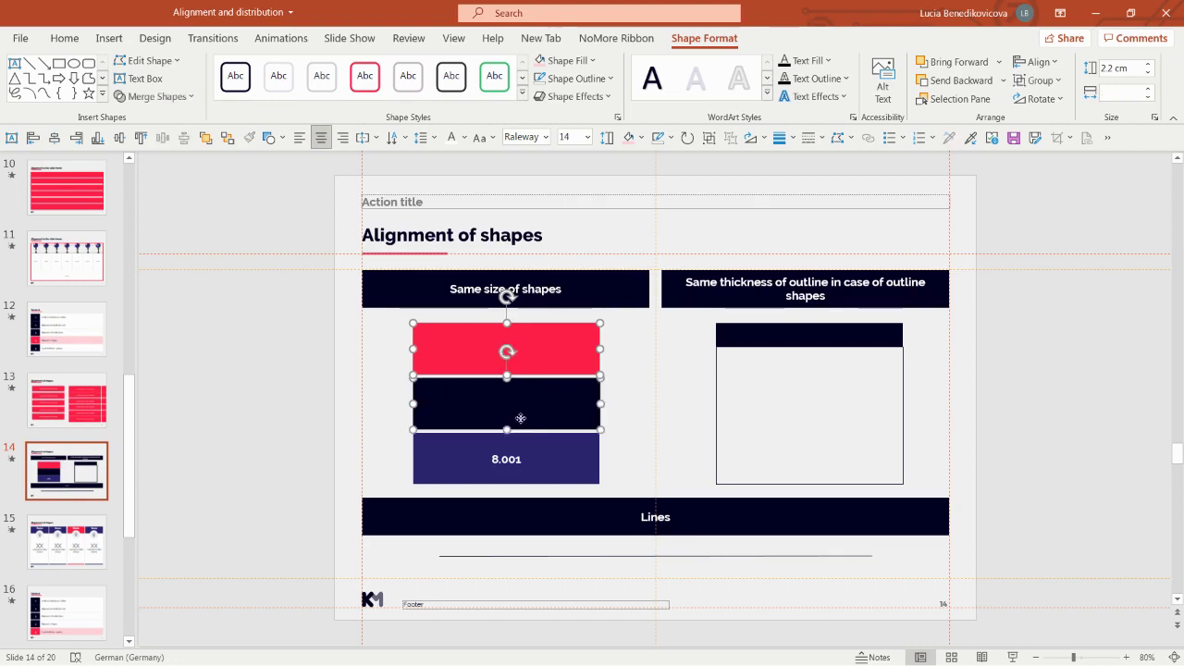
pyautogui.click(1119, 94)
pyautogui.press('Escape')
pyautogui.click(561, 357)
pyautogui.click(547, 421)
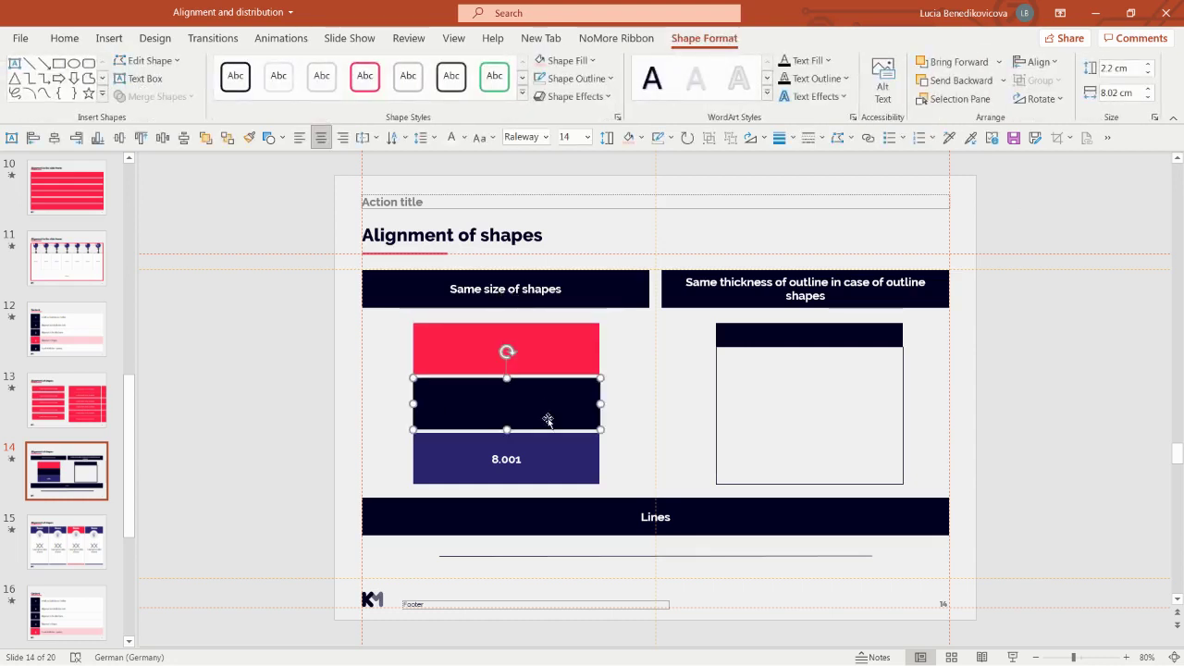
pyautogui.click(545, 348)
pyautogui.click(552, 401)
pyautogui.click(1130, 91)
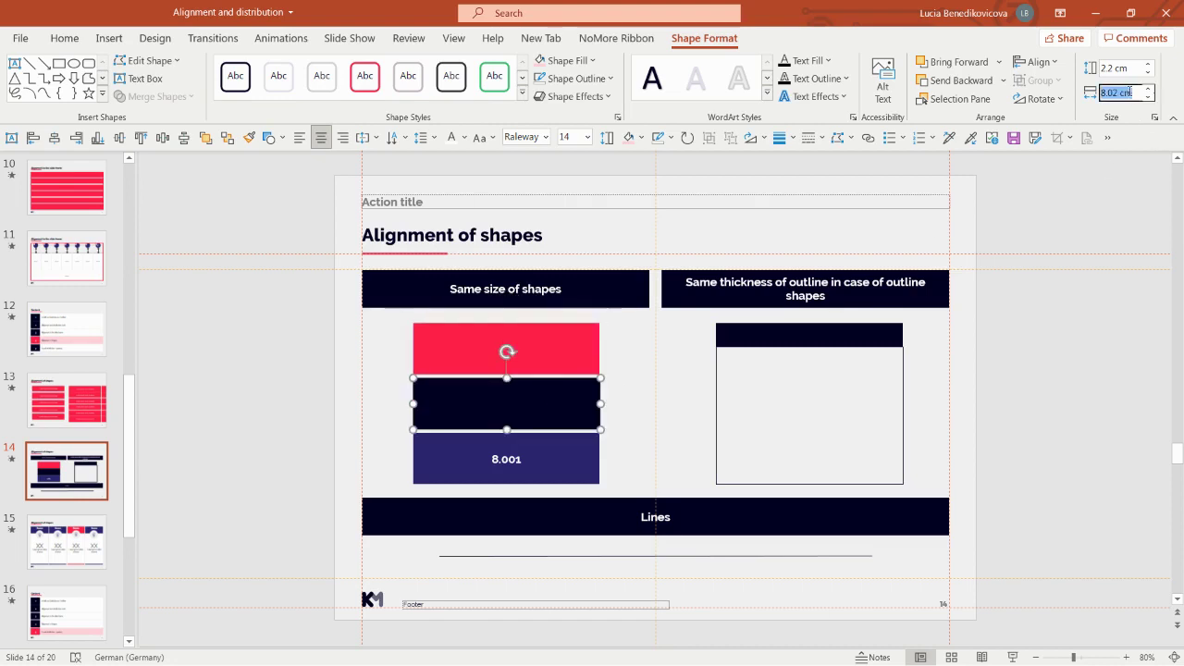
pyautogui.click(1073, 422)
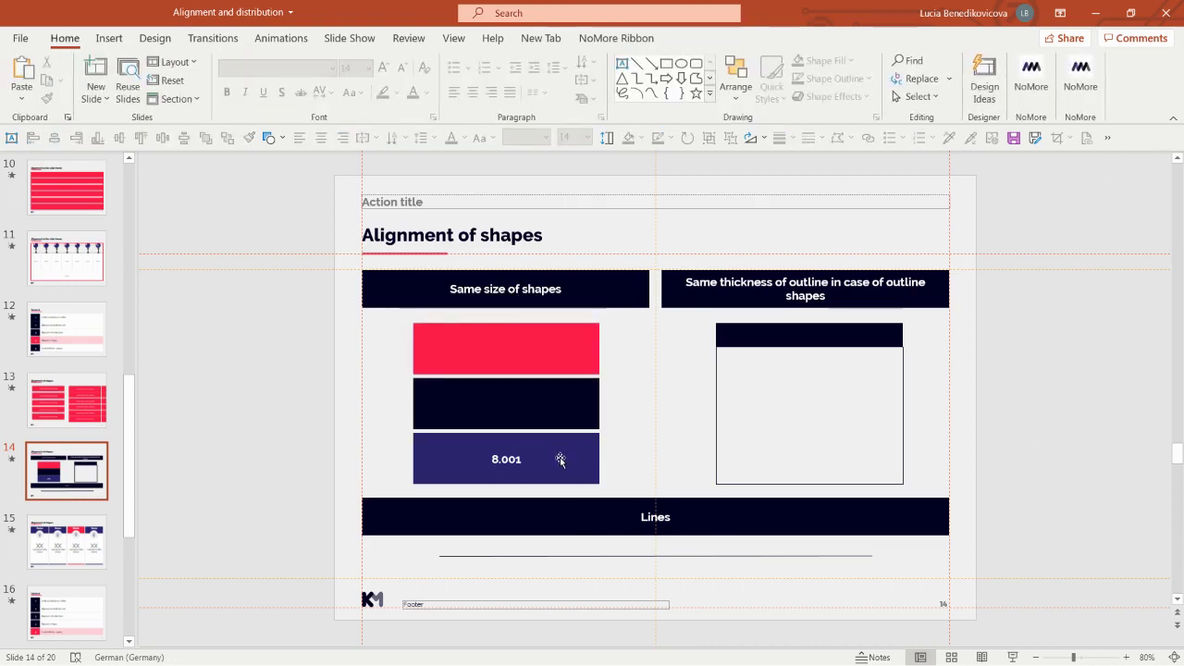
# - Set the blue 8.001 shape's height to 2 cm
pyautogui.click(553, 460)
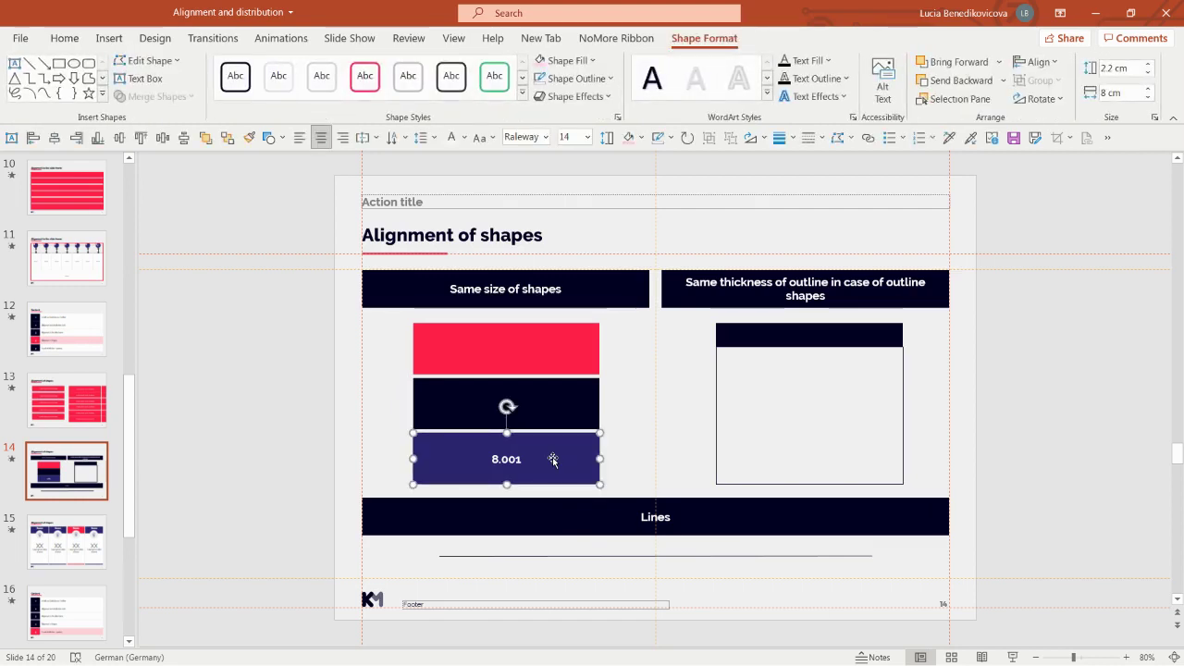
pyautogui.click(574, 411)
pyautogui.click(576, 361)
pyautogui.click(574, 402)
pyautogui.click(565, 446)
pyautogui.keyDown('shift'); pyautogui.click(563, 402); pyautogui.keyUp('shift')
pyautogui.keyDown('shift'); pyautogui.click(562, 361); pyautogui.keyUp('shift')
pyautogui.keyDown('shift'); pyautogui.click(556, 352); pyautogui.keyUp('shift')
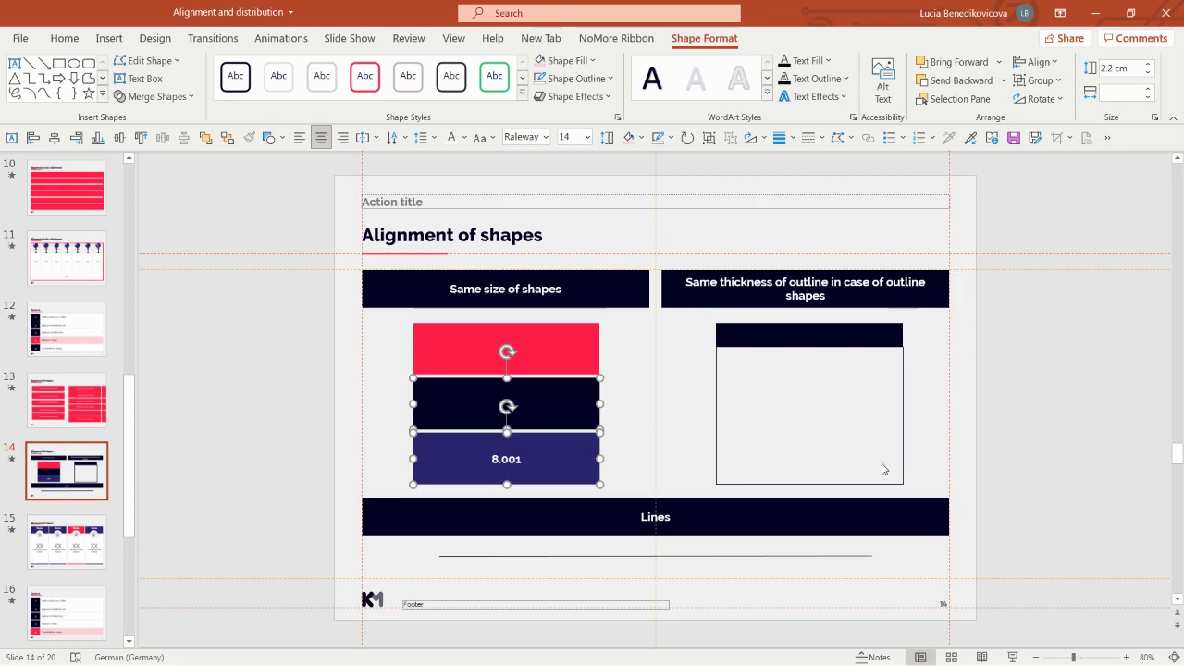
pyautogui.click(568, 442)
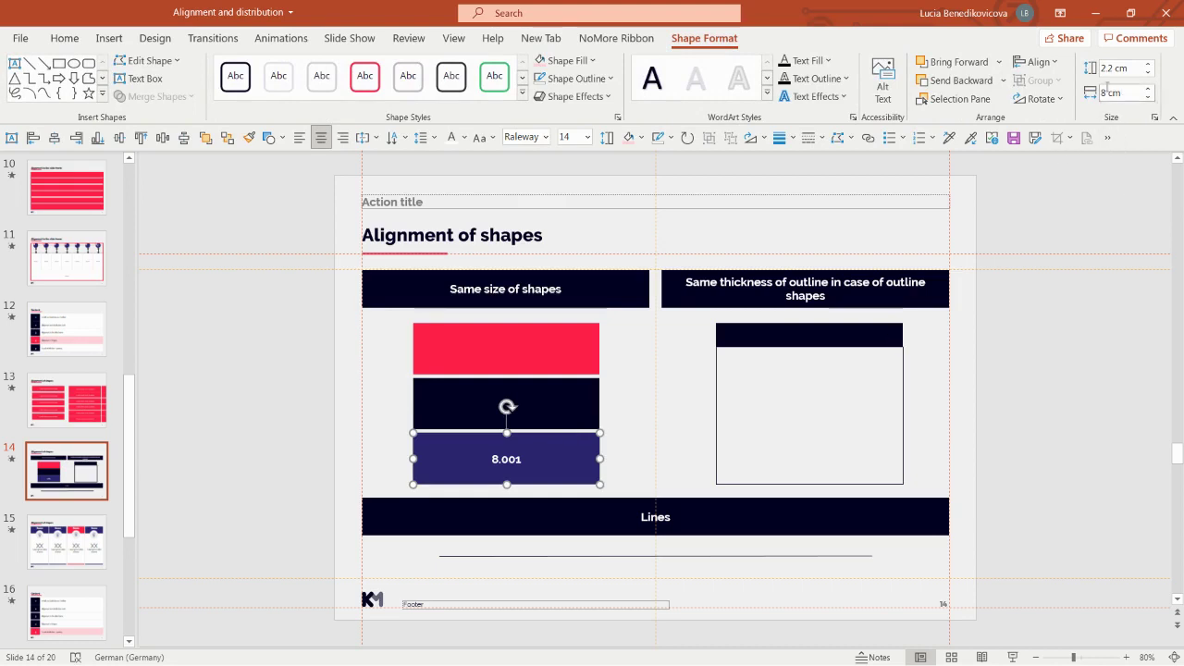
pyautogui.click(1114, 67)
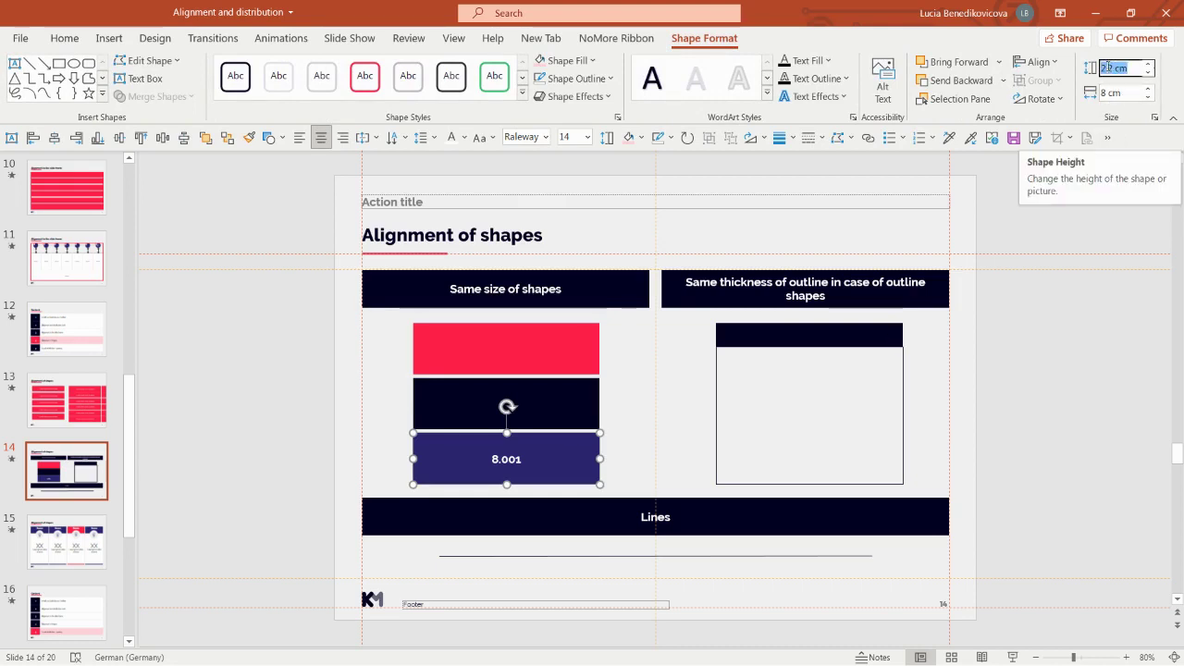
pyautogui.click(1105, 68)
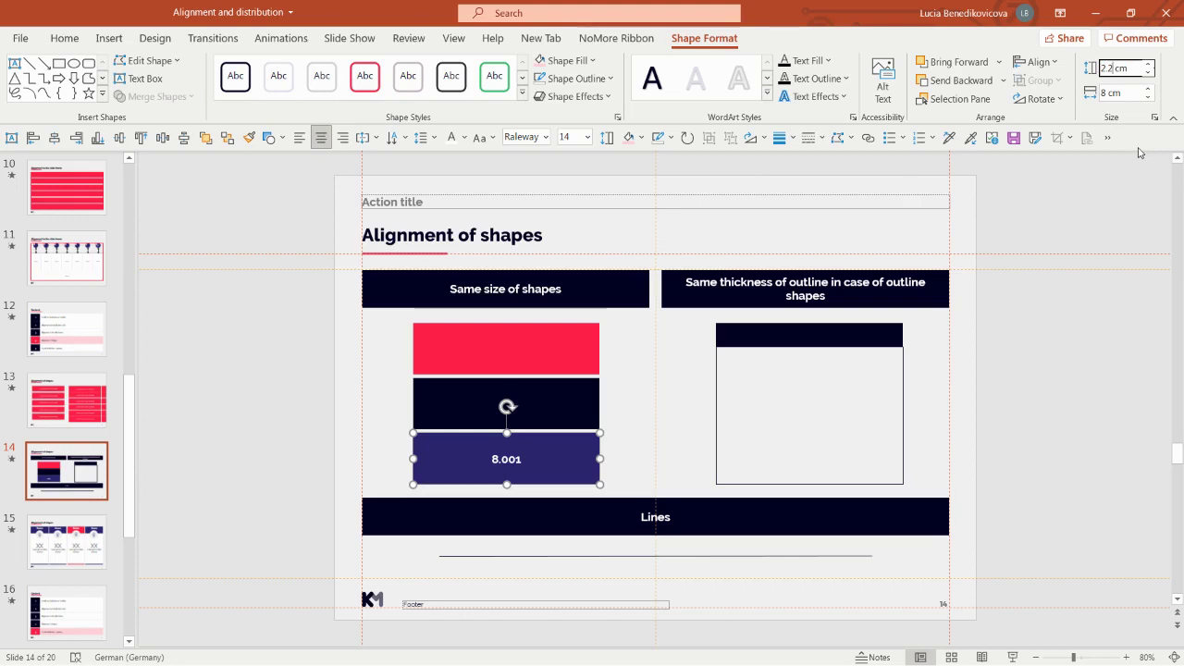
pyautogui.write('222')
pyautogui.press('Return')
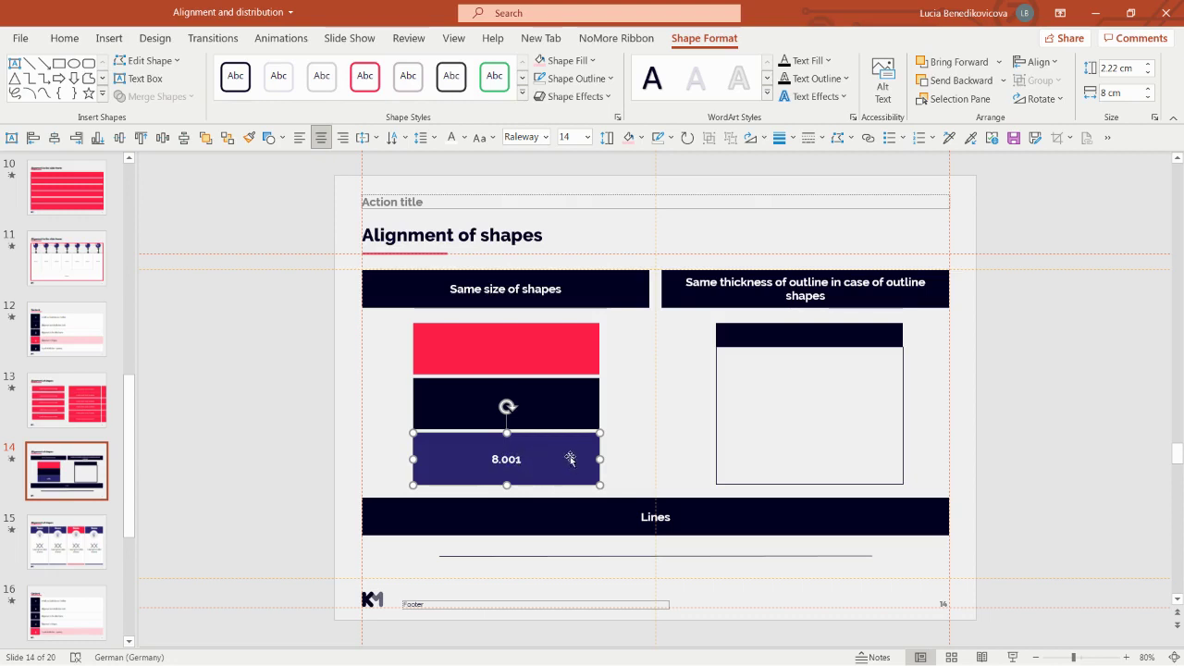
# - Check the red, black and blue shapes' shared 8 cm width and make all three 2 cm tall
pyautogui.keyDown('shift'); pyautogui.click(578, 418); pyautogui.keyUp('shift')
pyautogui.keyDown('shift'); pyautogui.click(562, 356); pyautogui.keyUp('shift')
pyautogui.click(1115, 93)
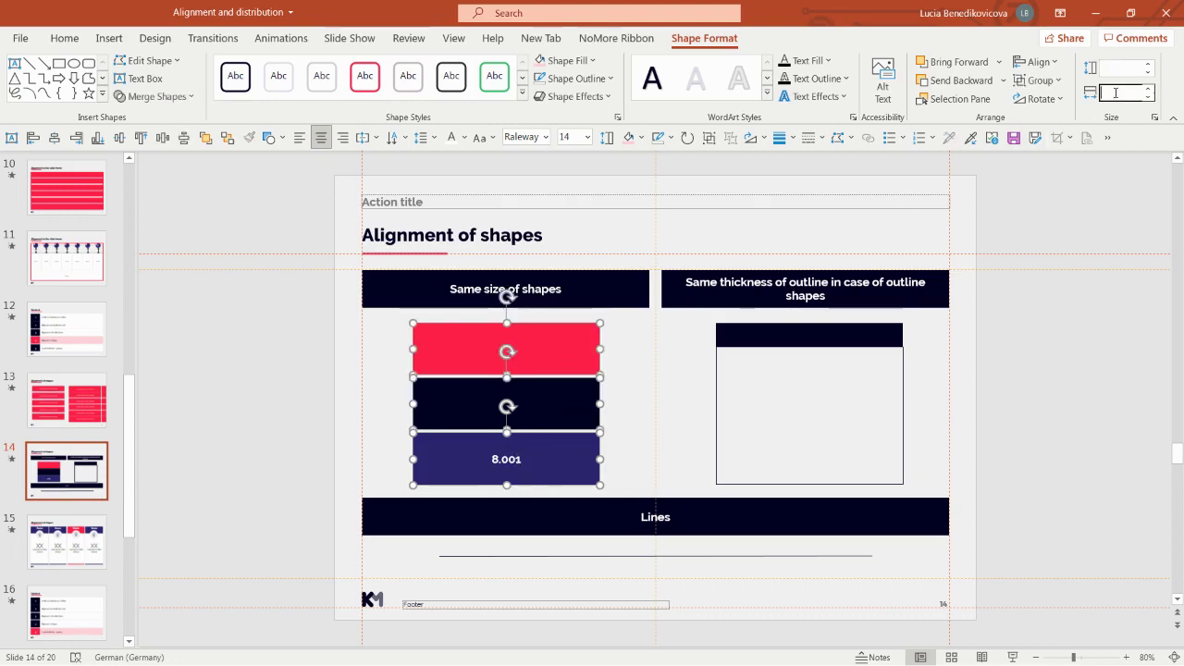
pyautogui.click(1073, 418)
pyautogui.click(555, 453)
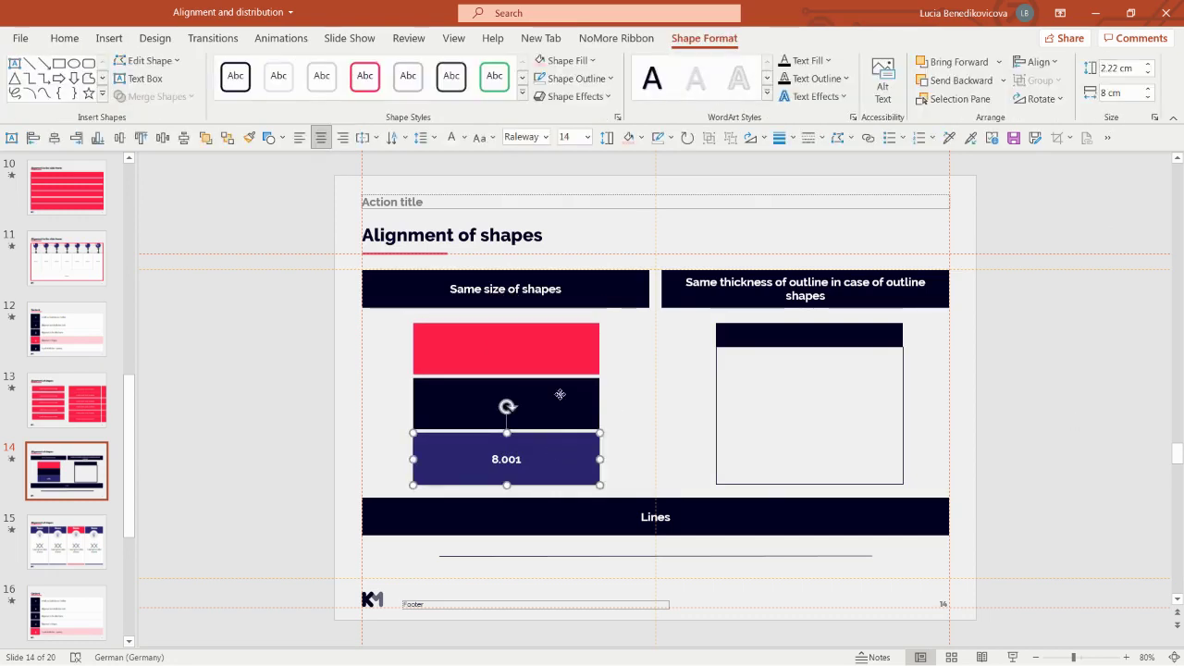
pyautogui.keyDown('shift'); pyautogui.click(560, 398); pyautogui.keyUp('shift')
pyautogui.keyDown('shift'); pyautogui.click(562, 352); pyautogui.keyUp('shift')
pyautogui.click(1115, 69)
pyautogui.write('2')
pyautogui.press('Return')
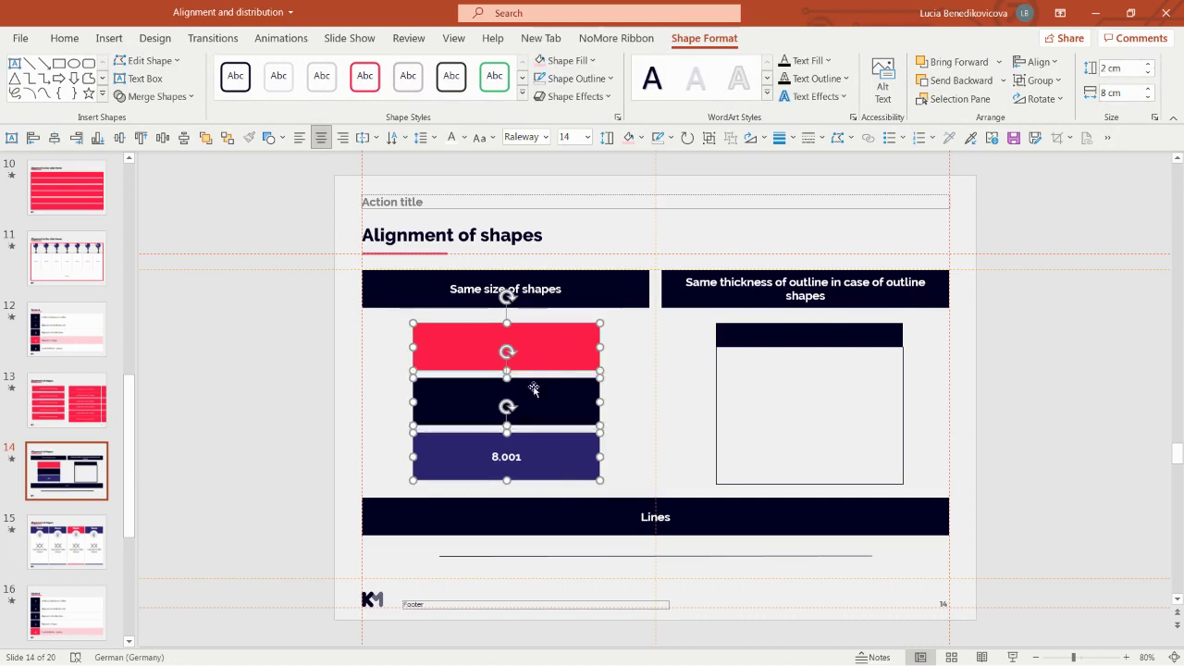
pyautogui.click(1080, 432)
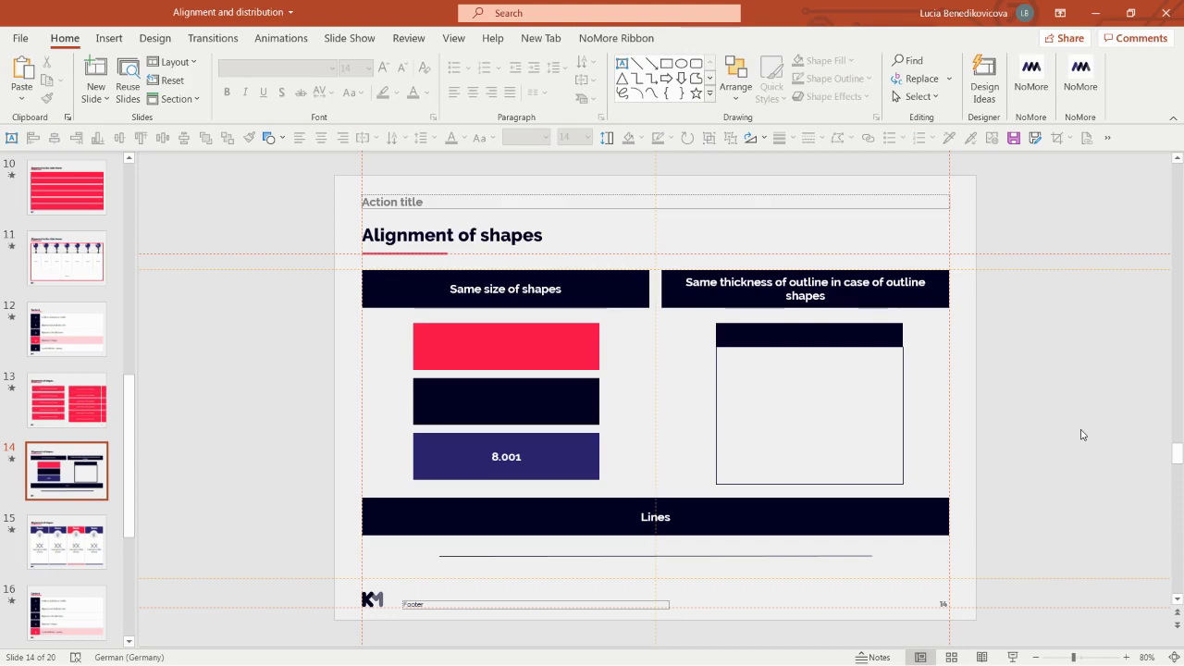
# - Zoom in and resize the dark header bar and outlined box together, starting from a 5 cm width
pyautogui.click(899, 395)
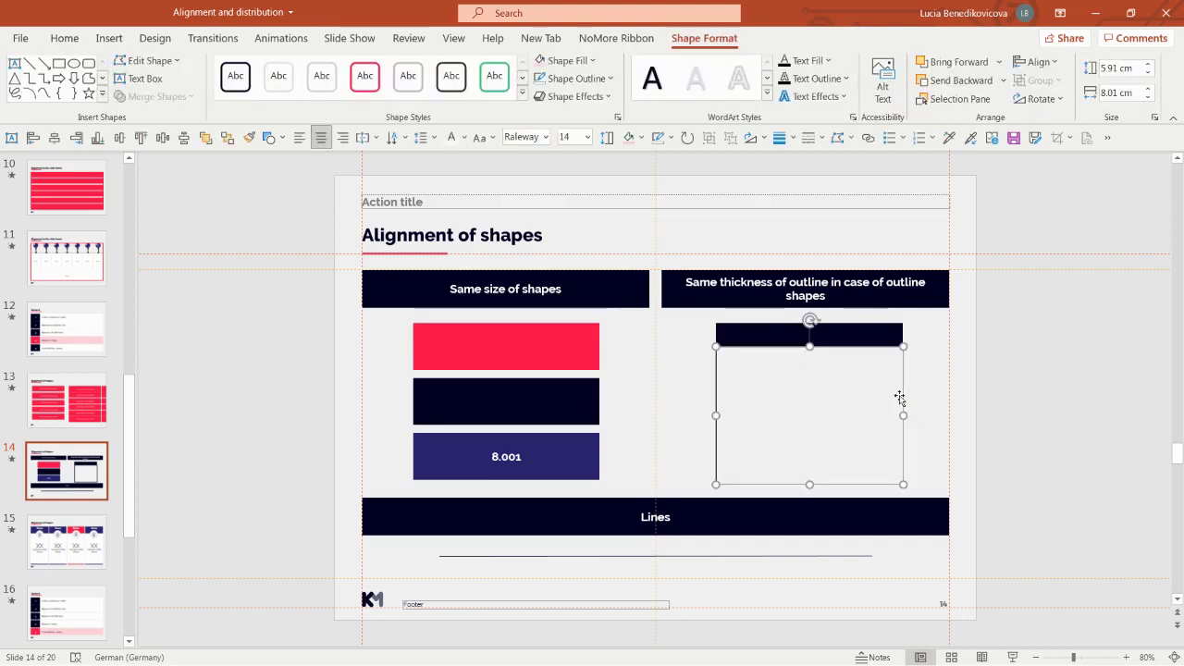
pyautogui.click(1077, 423)
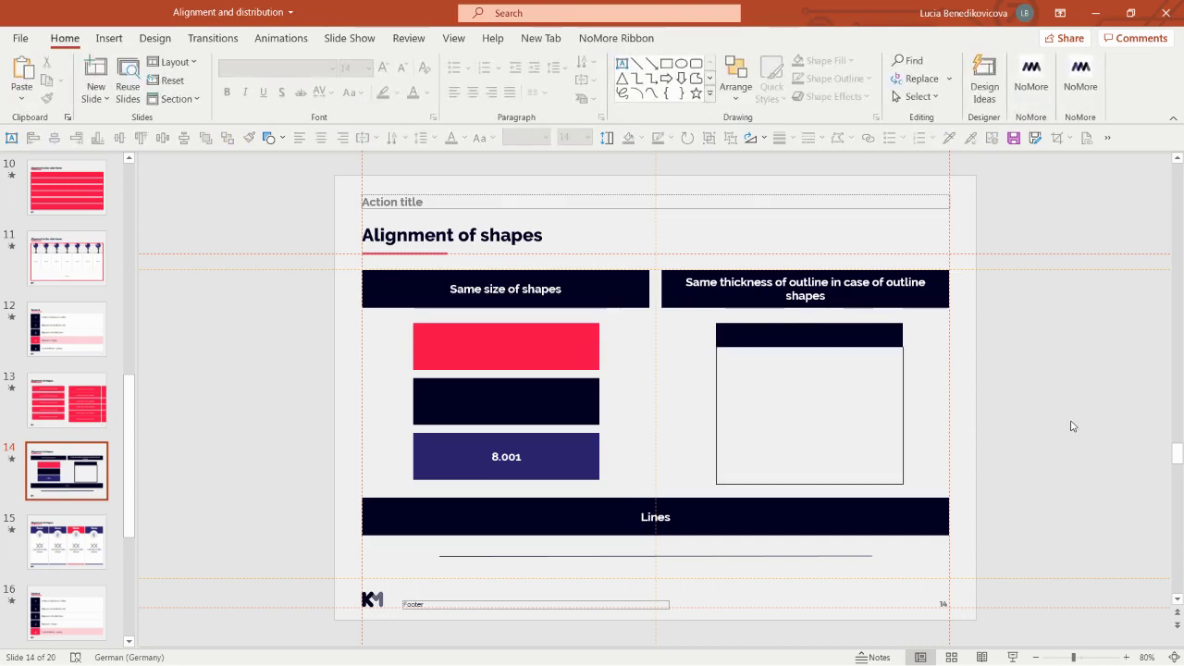
pyautogui.click(1125, 657)
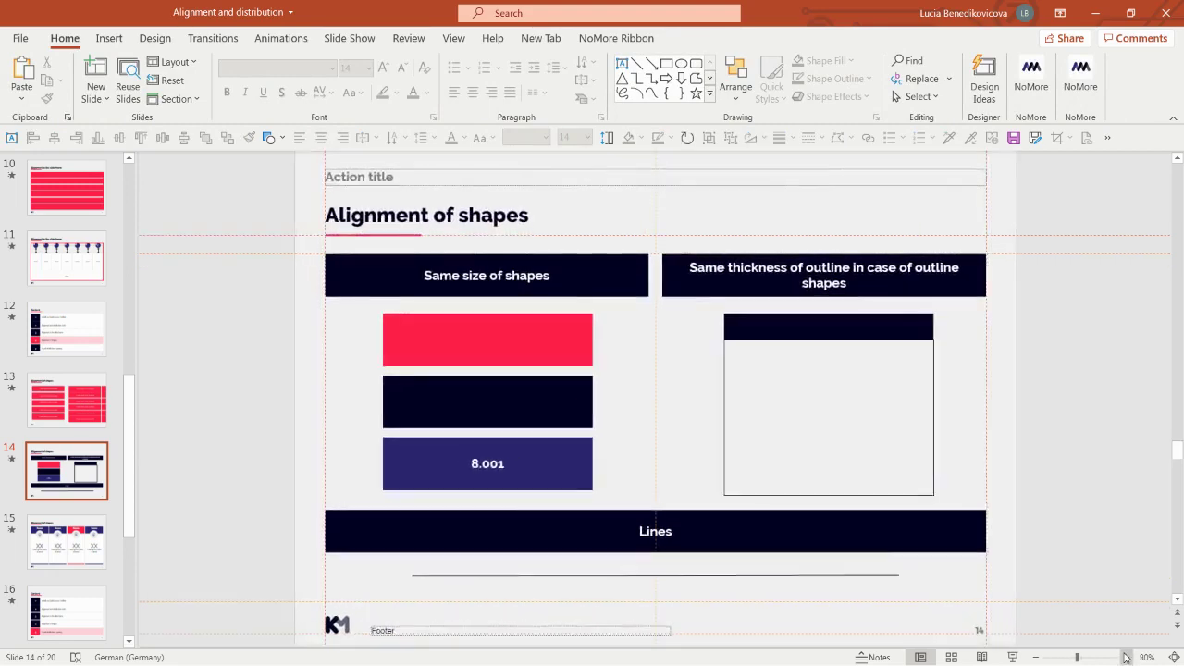
pyautogui.click(1126, 656)
pyautogui.click(1125, 656)
pyautogui.click(1126, 657)
pyautogui.click(1125, 657)
pyautogui.click(1125, 656)
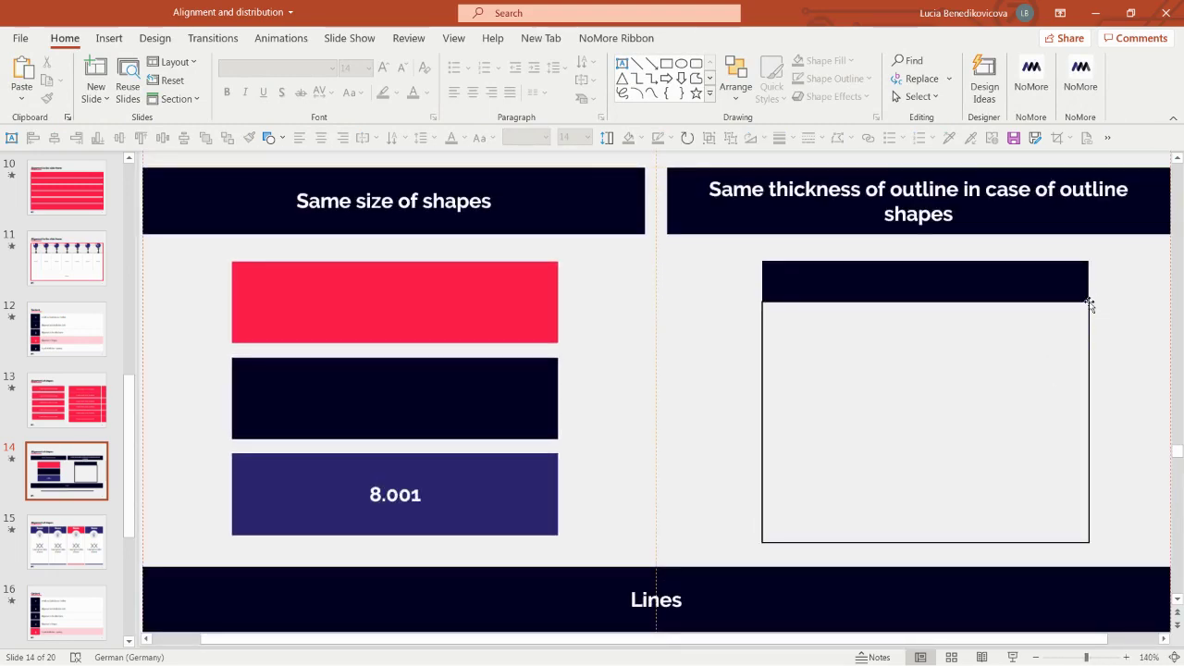
pyautogui.click(788, 286)
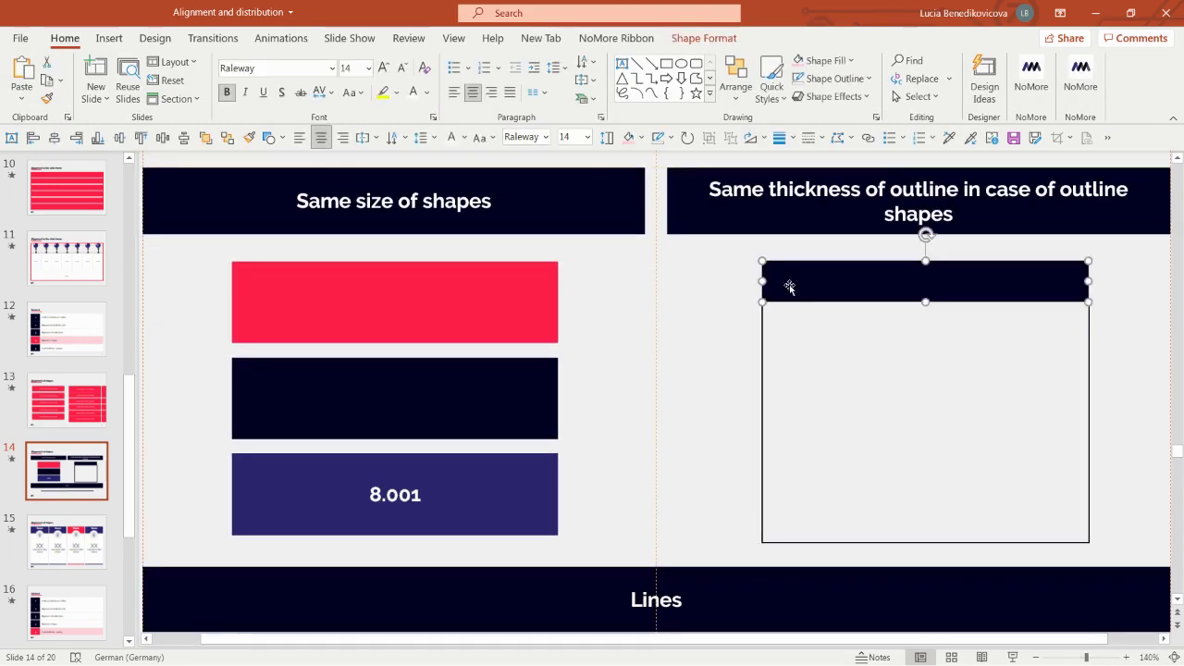
pyautogui.keyDown('shift'); pyautogui.click(770, 378); pyautogui.keyUp('shift')
pyautogui.click(703, 38)
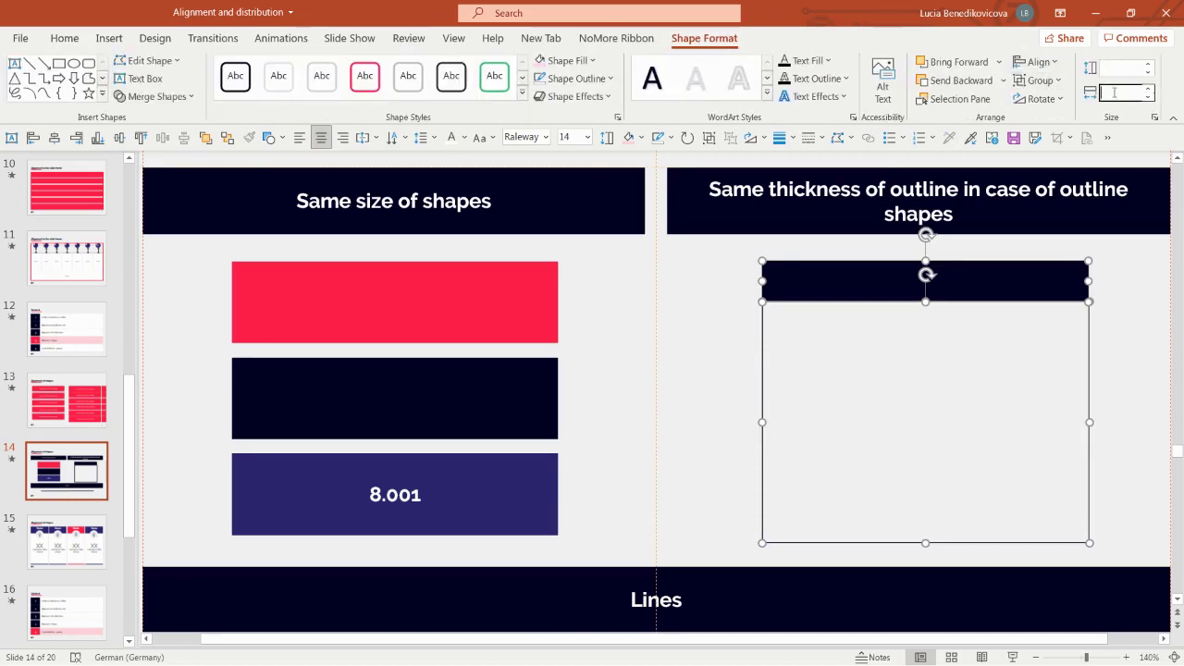
pyautogui.write('5')
pyautogui.press('Return')
pyautogui.moveTo(966, 422); pyautogui.dragTo(1120, 404)
pyautogui.click(717, 345)
# - Give the header bar and outlined box a dark theme-colour outline with 1 pt weight
pyautogui.click(898, 283)
pyautogui.keyDown('shift'); pyautogui.click(764, 362); pyautogui.keyUp('shift')
pyautogui.click(1156, 351)
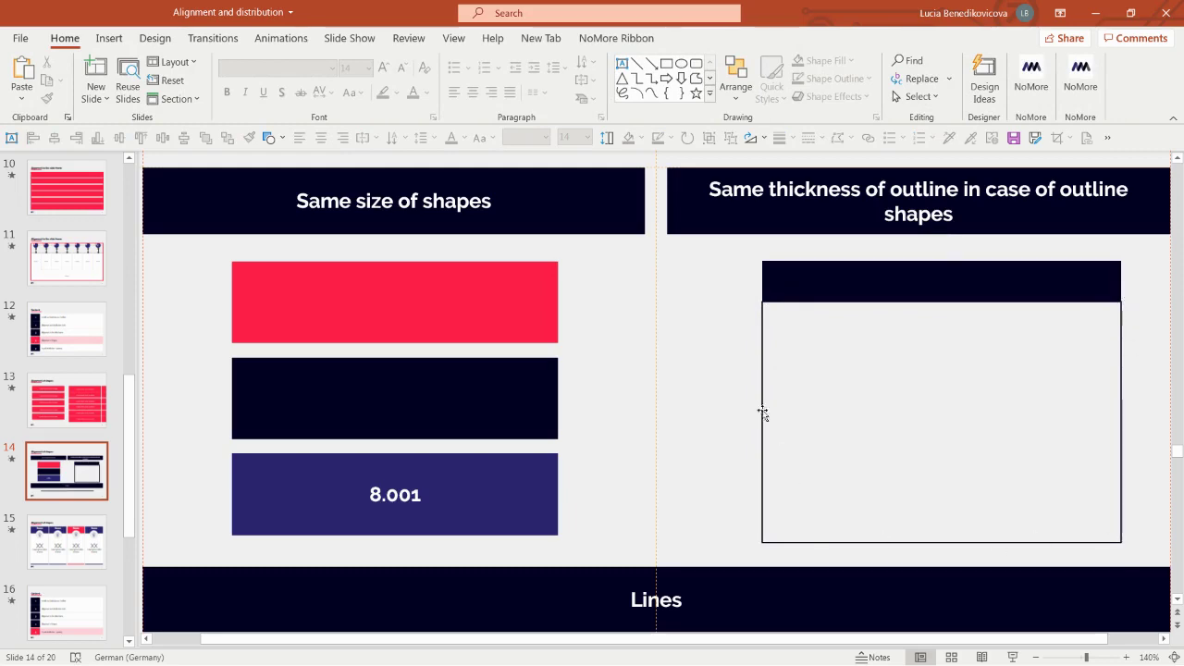
pyautogui.click(792, 277)
pyautogui.press('Escape')
pyautogui.click(784, 279)
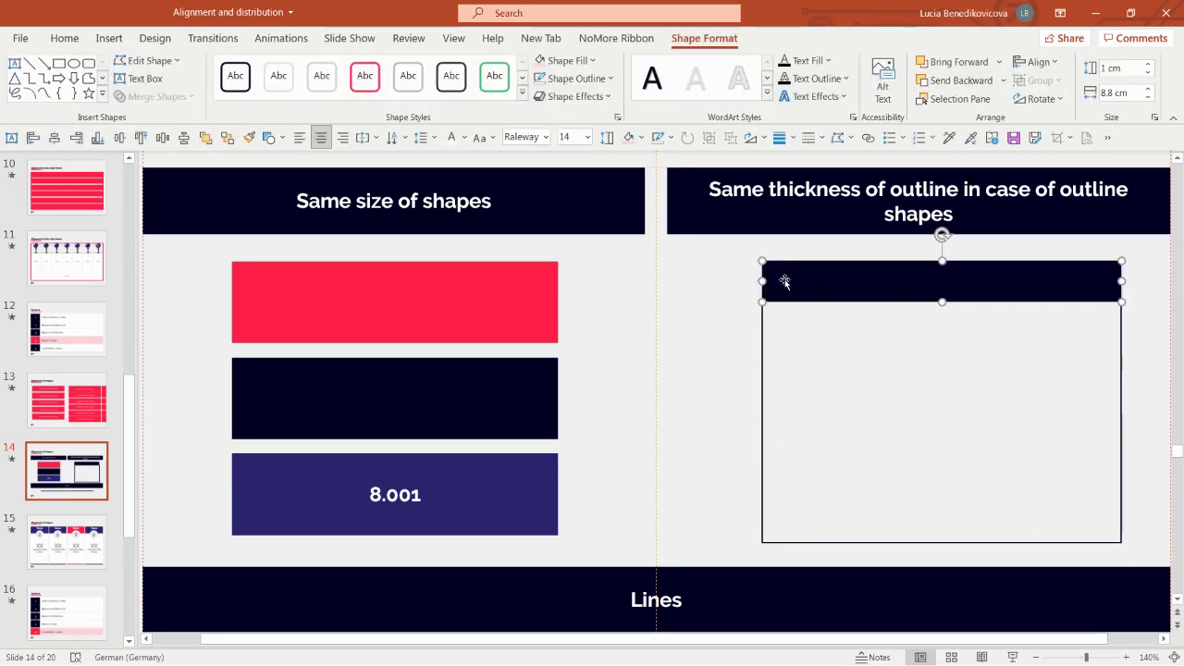
pyautogui.keyDown('shift'); pyautogui.click(766, 367); pyautogui.keyUp('shift')
pyautogui.click(671, 137)
pyautogui.click(668, 180)
pyautogui.click(670, 137)
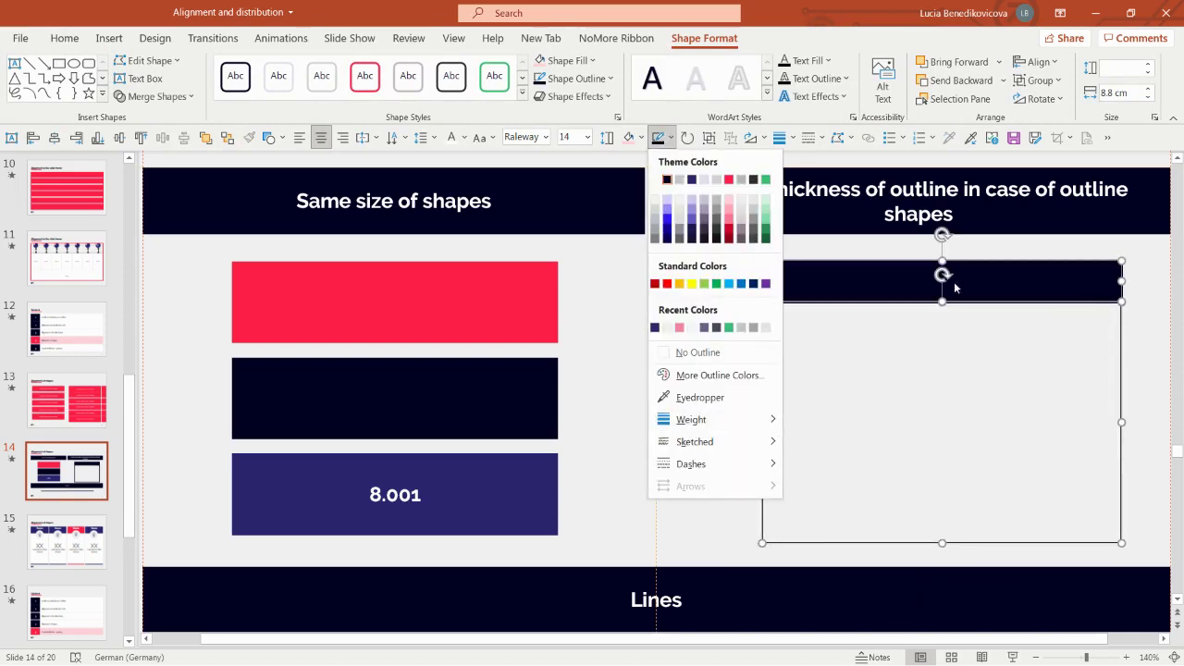
pyautogui.moveTo(746, 427)
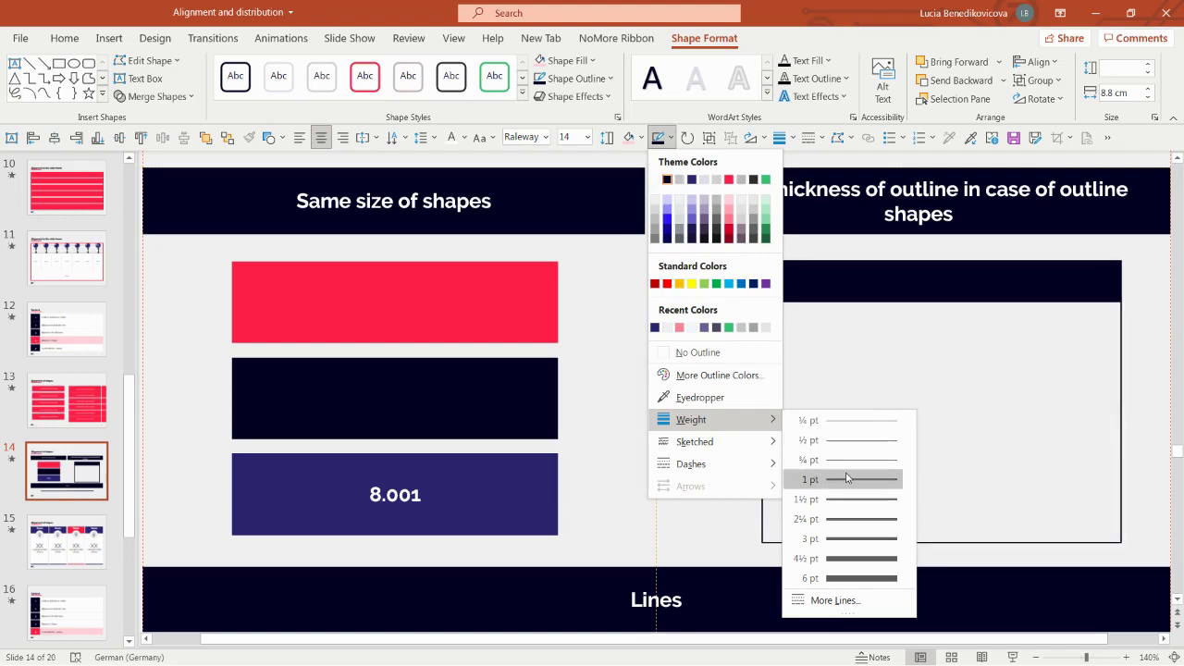
pyautogui.click(846, 479)
pyautogui.click(663, 434)
# - Check the top dark bar, then zoom back out to 90% to see the whole slide
pyautogui.click(798, 274)
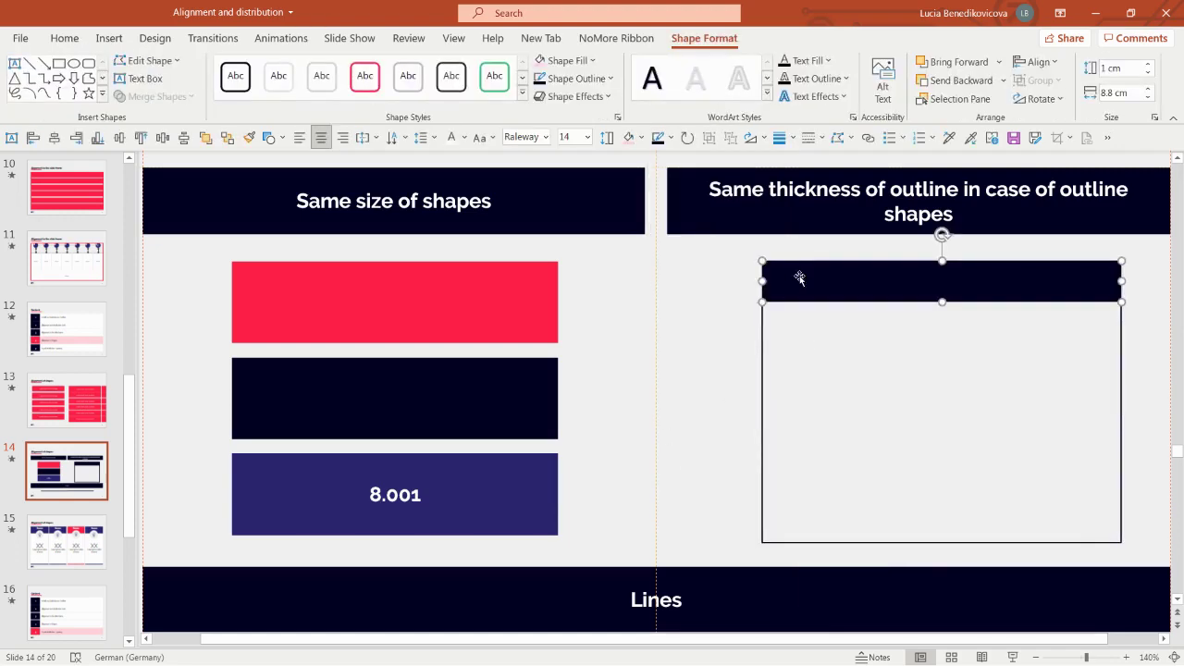
pyautogui.click(694, 347)
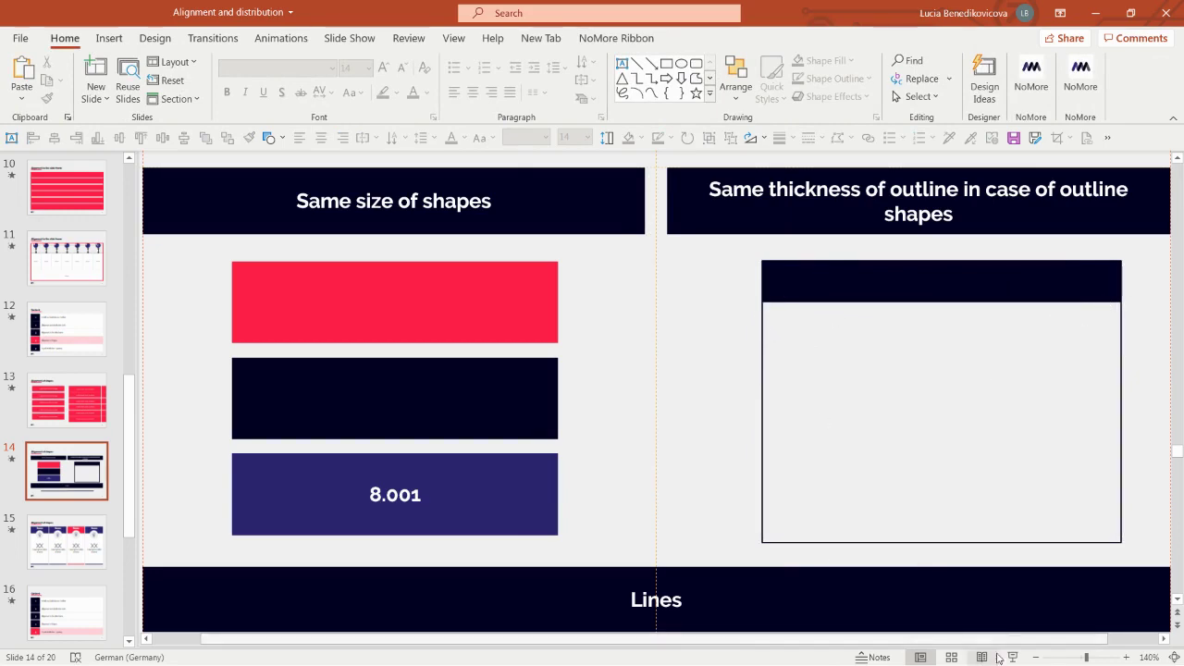
pyautogui.click(1035, 656)
pyautogui.click(1035, 657)
pyautogui.click(1035, 657)
pyautogui.click(1035, 657)
pyautogui.click(1035, 656)
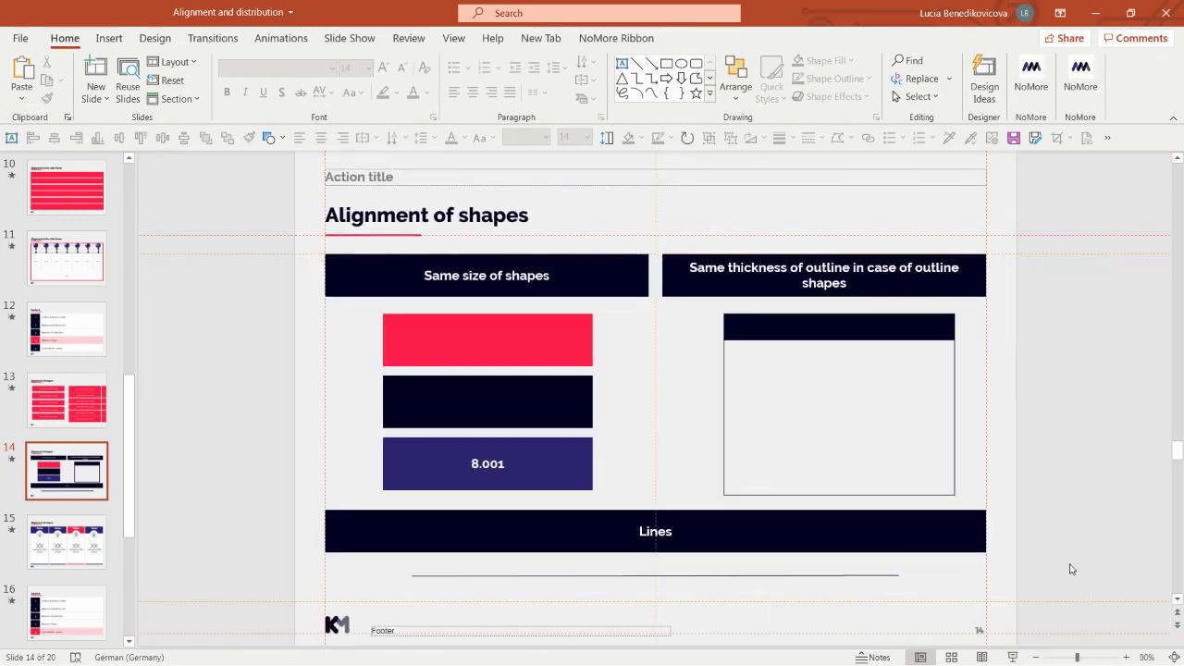
# - Select the horizontal line under Lines and inspect its size on the Shape Format tab
pyautogui.click(731, 575)
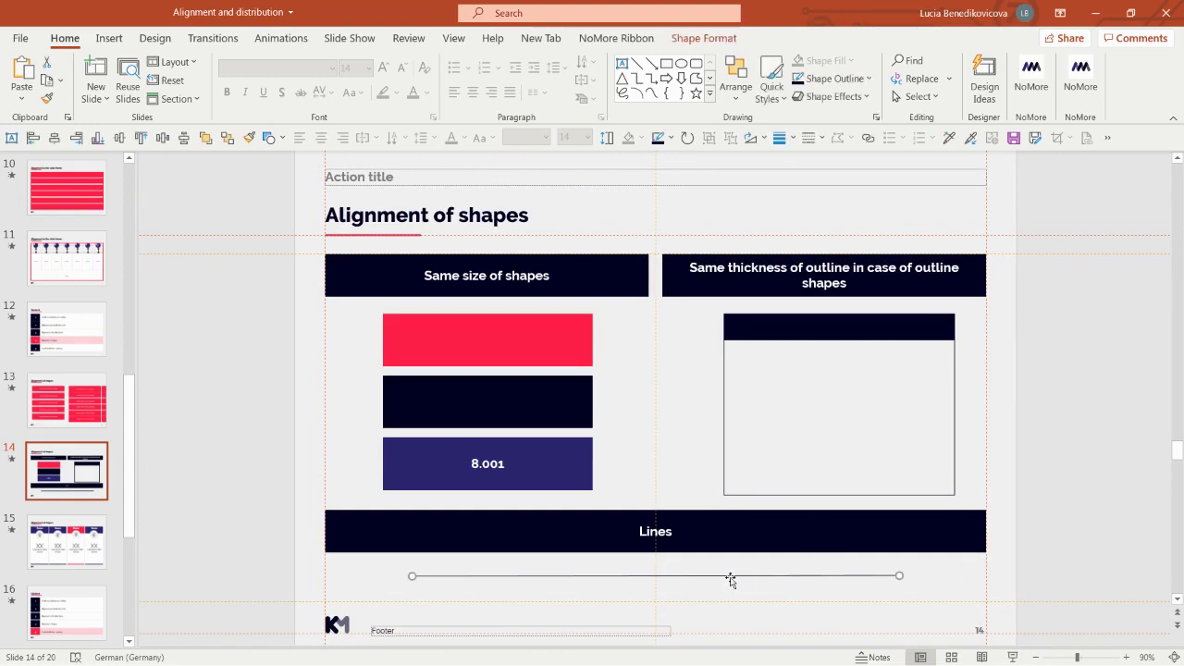
pyautogui.click(689, 38)
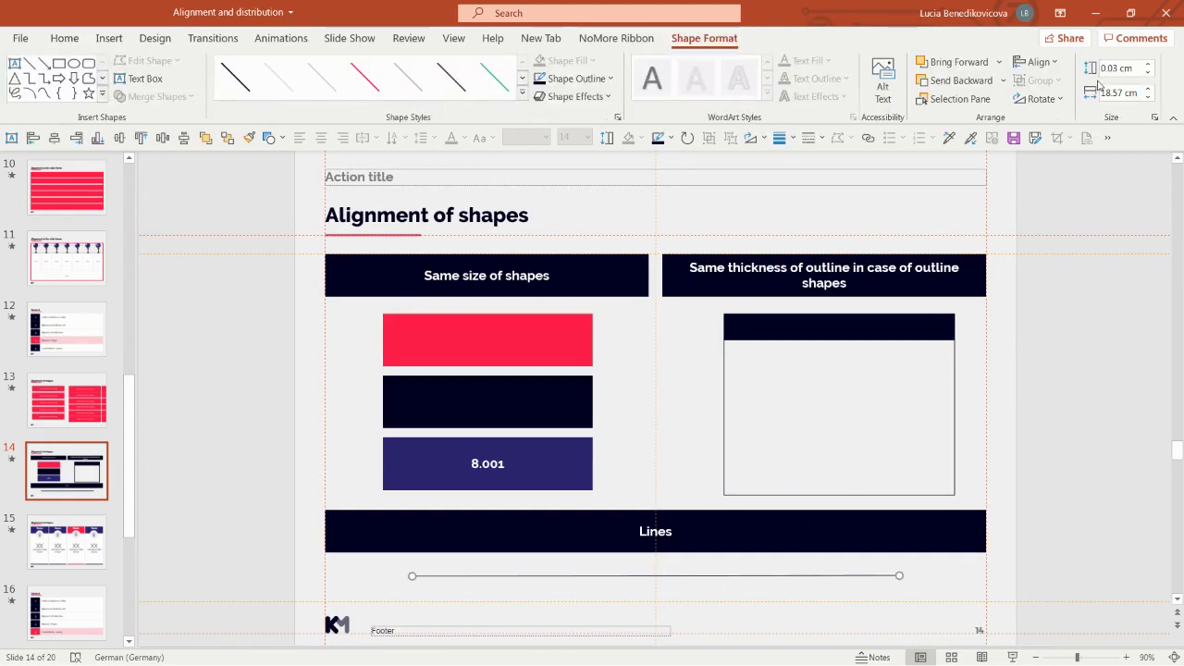
pyautogui.click(808, 586)
pyautogui.click(811, 576)
pyautogui.click(1086, 502)
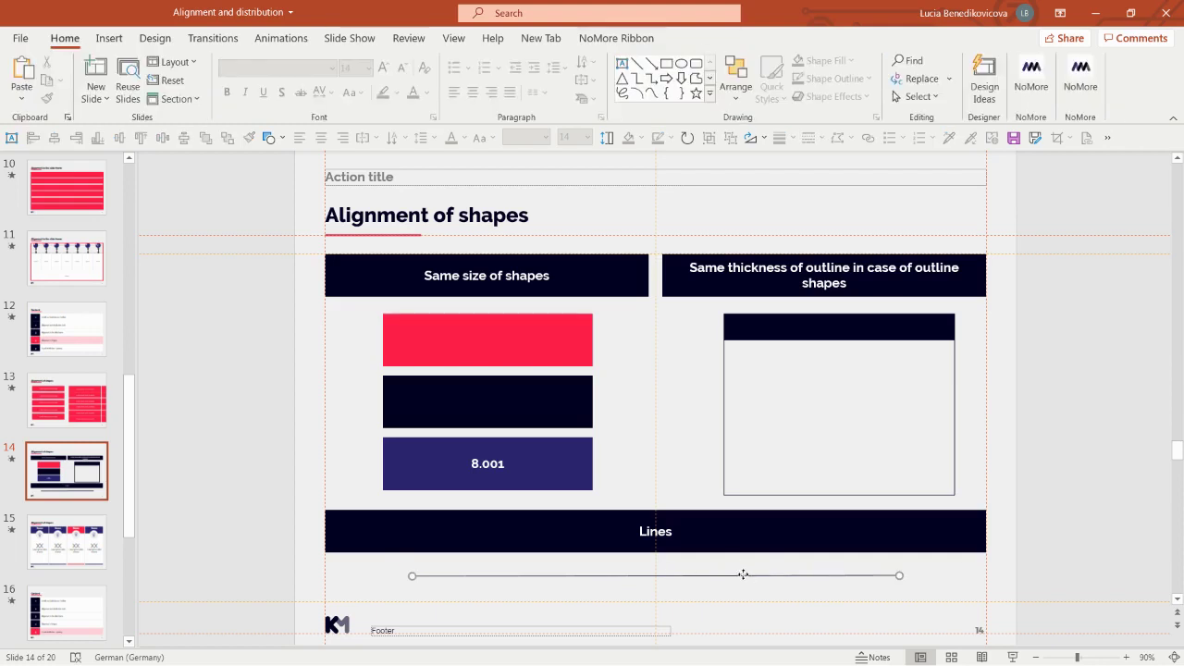
pyautogui.click(903, 574)
pyautogui.click(960, 561)
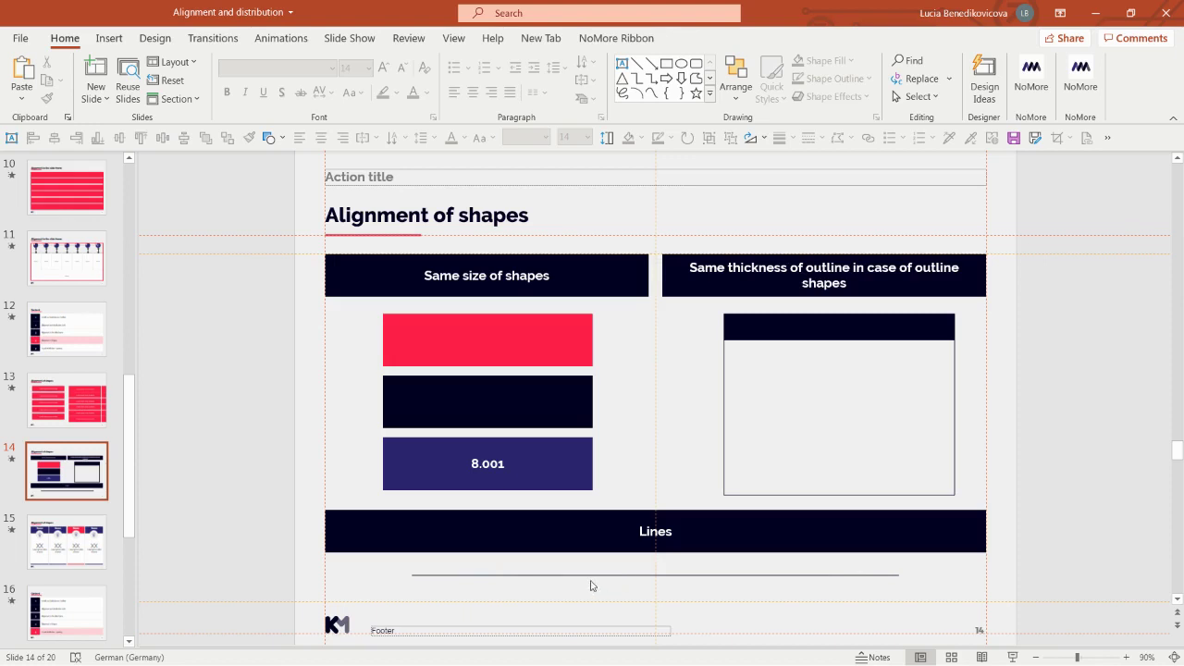
pyautogui.click(618, 575)
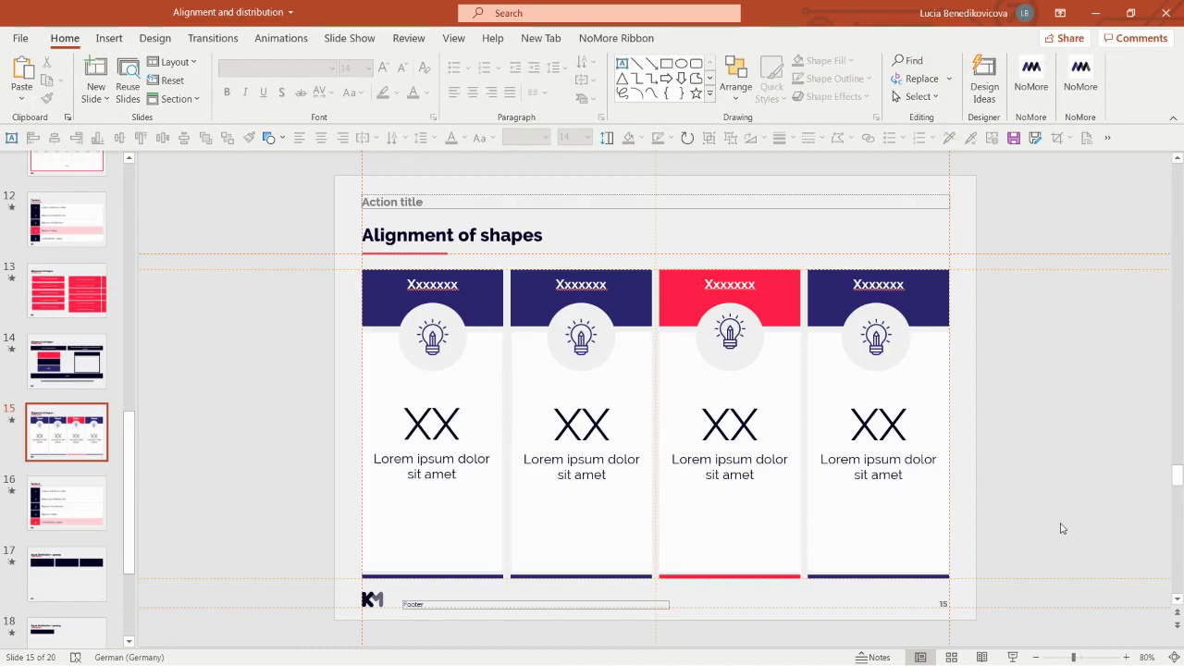
pyautogui.click(1012, 657)
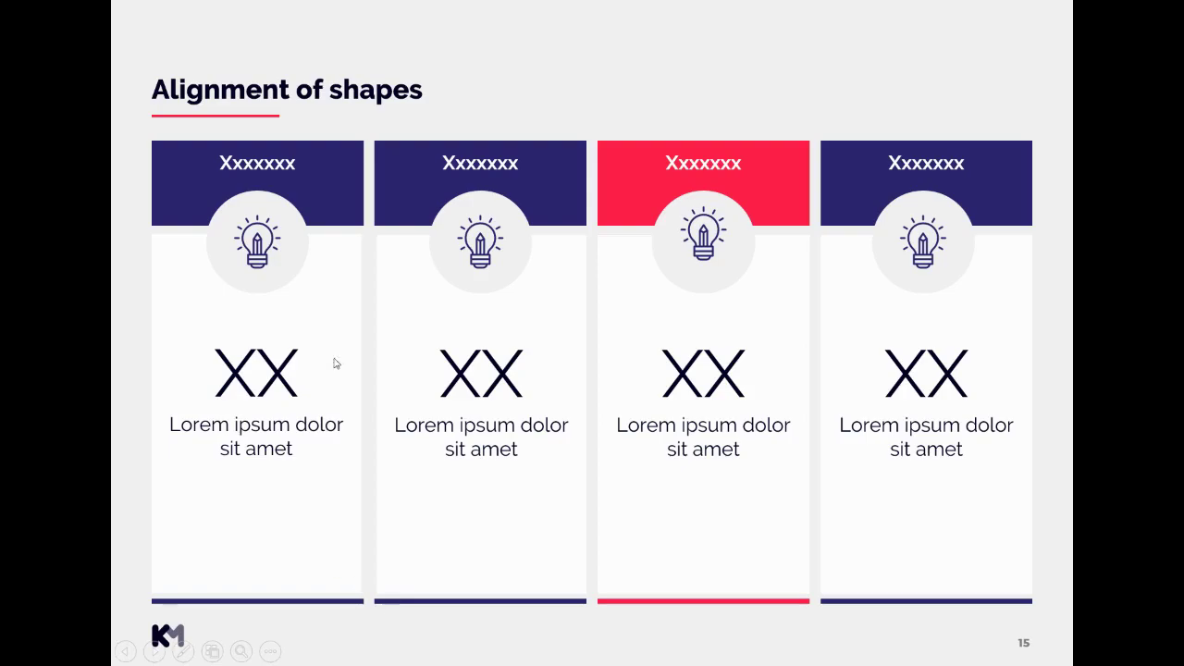
pyautogui.press('Escape')
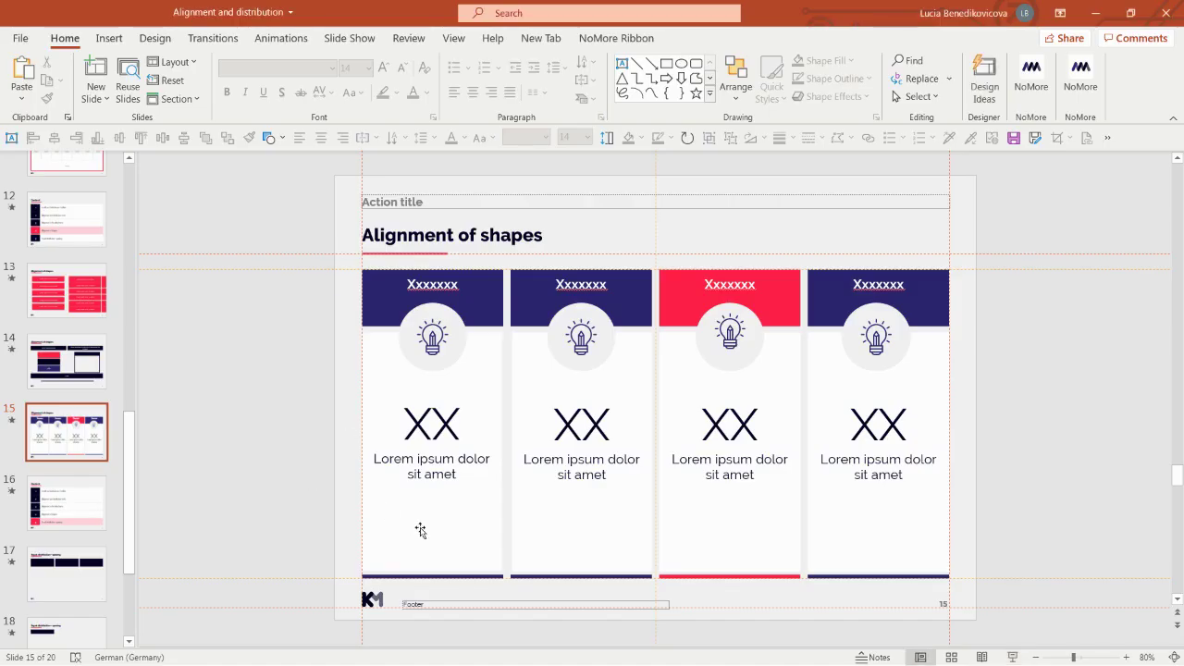
# - Inspect the first card's navy header, white body and bottom bar by selecting them together
pyautogui.click(458, 520)
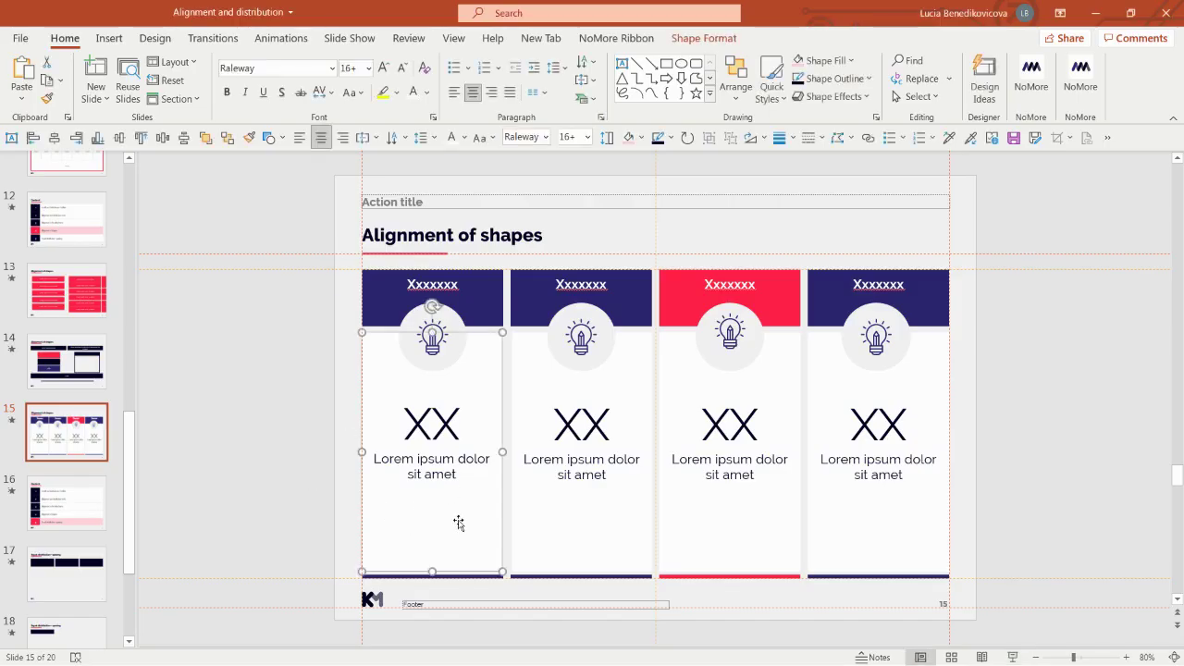
pyautogui.press('Tab')
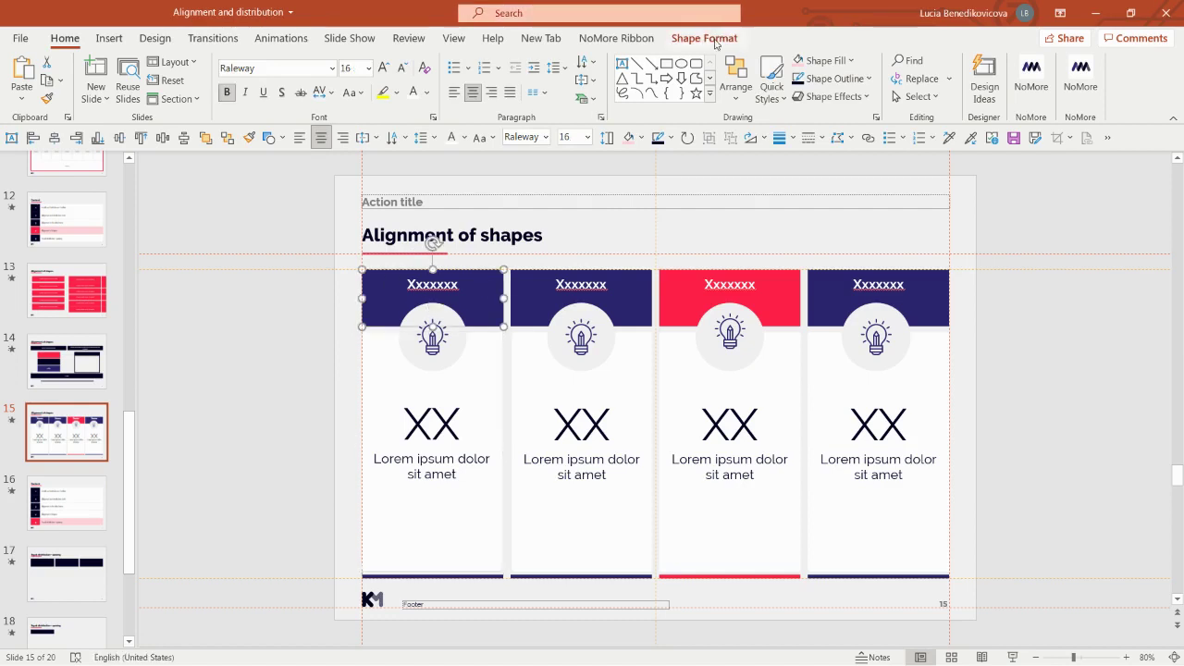
pyautogui.click(704, 38)
pyautogui.keyDown('shift'); pyautogui.click(494, 549); pyautogui.keyUp('shift')
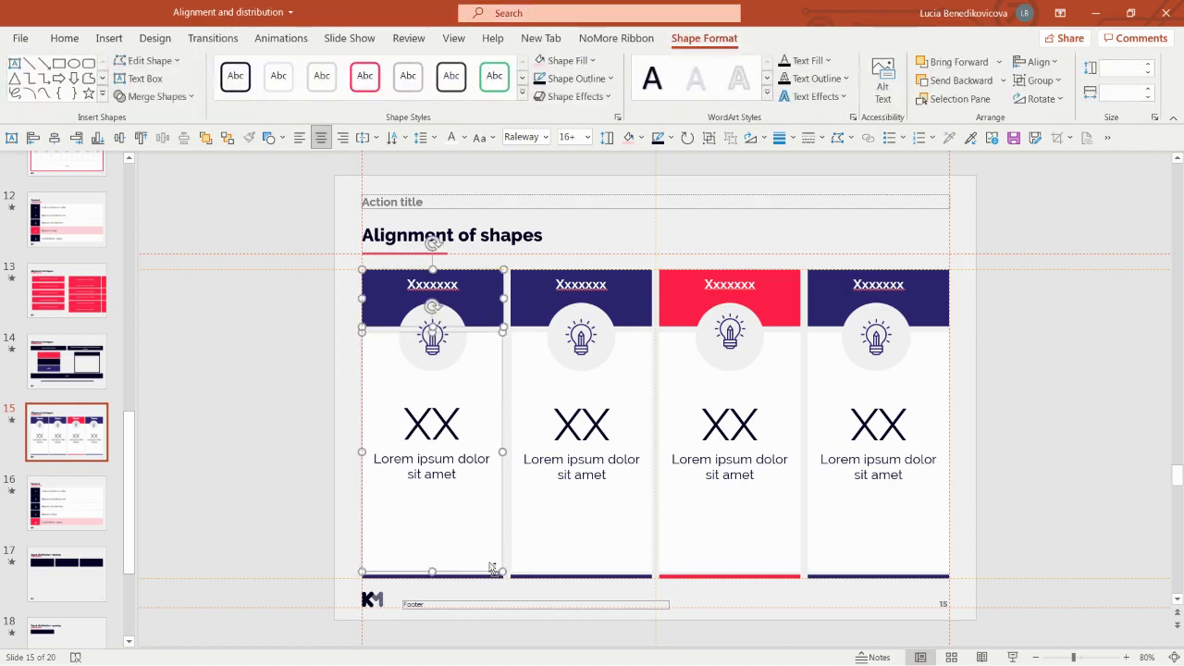
pyautogui.keyDown('shift'); pyautogui.click(492, 576); pyautogui.keyUp('shift')
pyautogui.keyDown('shift'); pyautogui.click(486, 530); pyautogui.keyUp('shift')
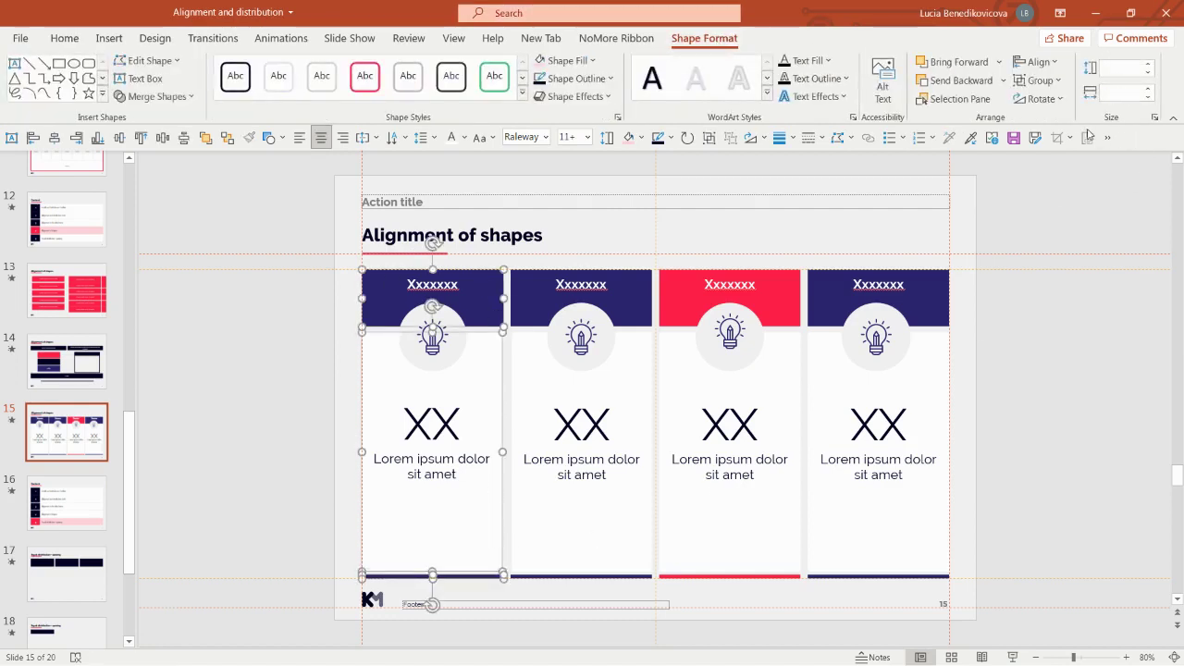
pyautogui.click(283, 478)
pyautogui.click(491, 299)
pyautogui.keyDown('shift'); pyautogui.click(499, 577); pyautogui.keyUp('shift')
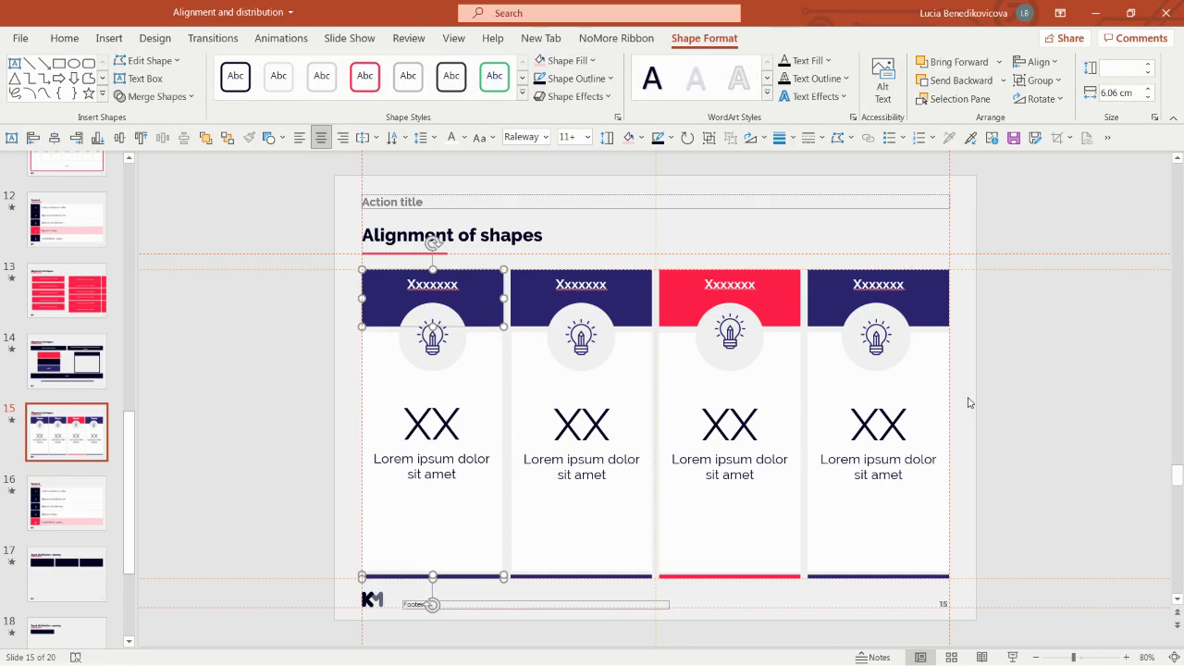
# - Set the first card body's width to 6.06 cm
pyautogui.click(494, 395)
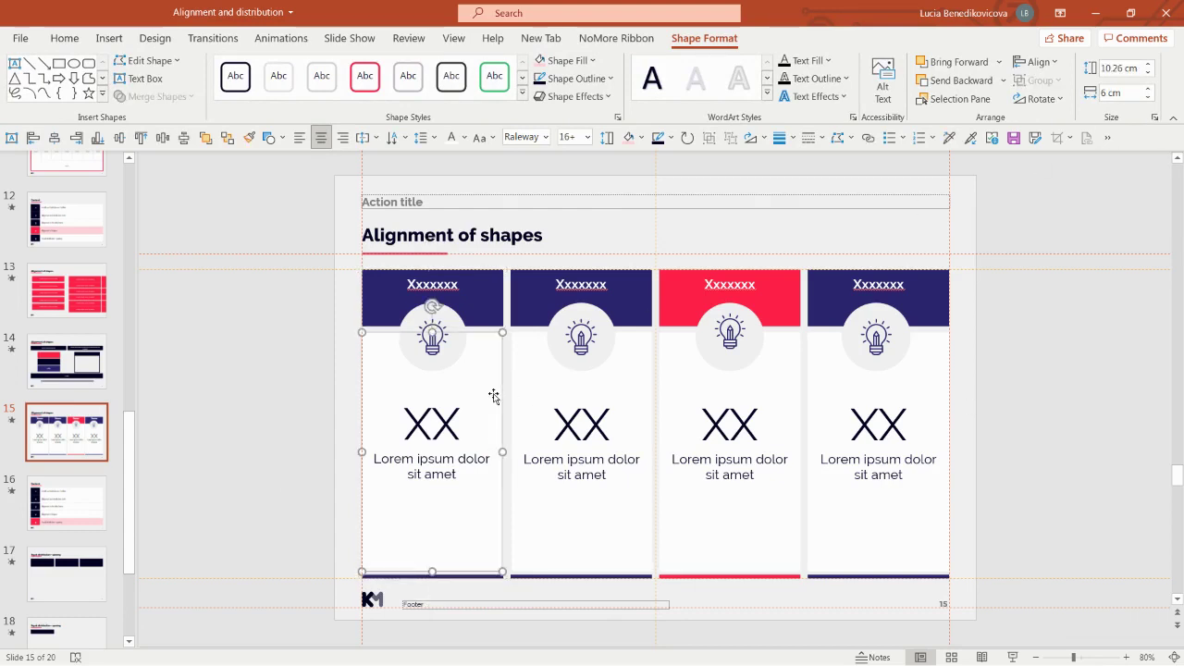
pyautogui.click(488, 579)
pyautogui.click(484, 549)
pyautogui.click(1119, 93)
pyautogui.write('6.06')
pyautogui.press('Return')
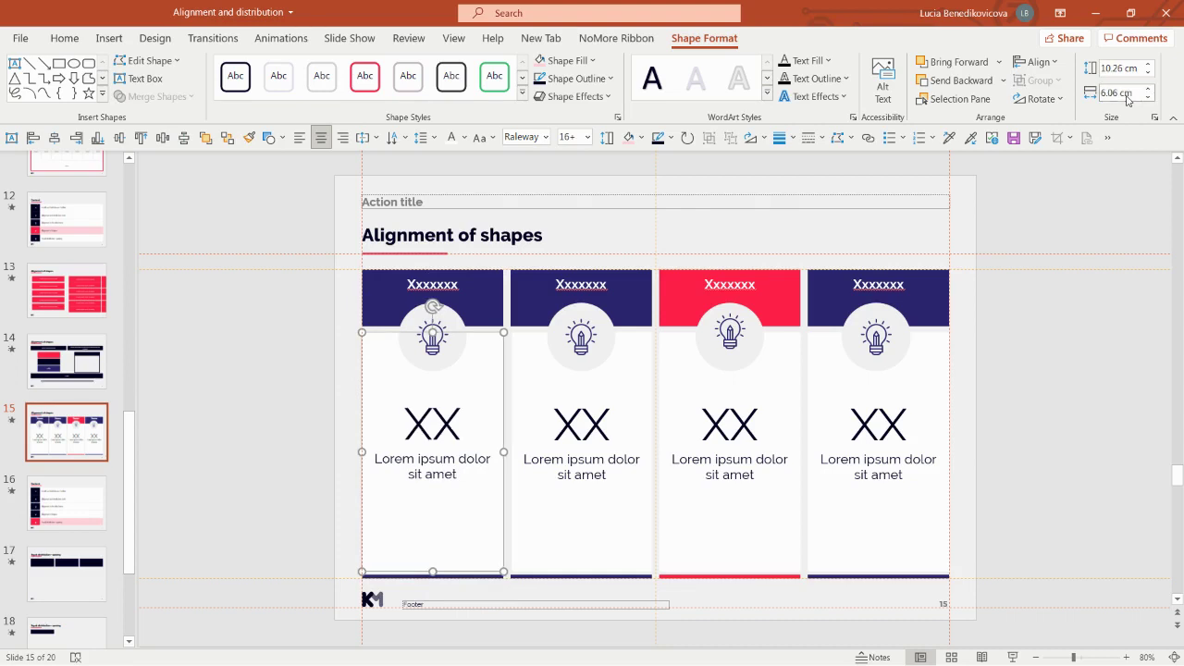
pyautogui.press('Escape')
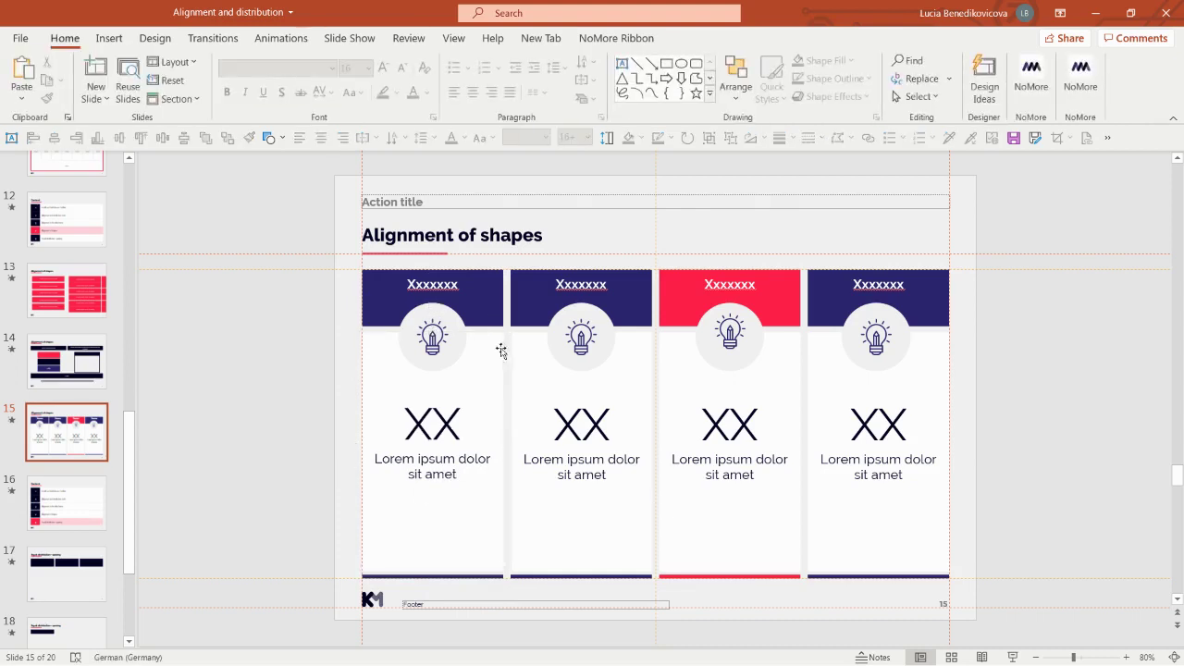
# - Adjust the first card body's size and drag it back to 10.26 cm by 6.01 cm
pyautogui.click(474, 544)
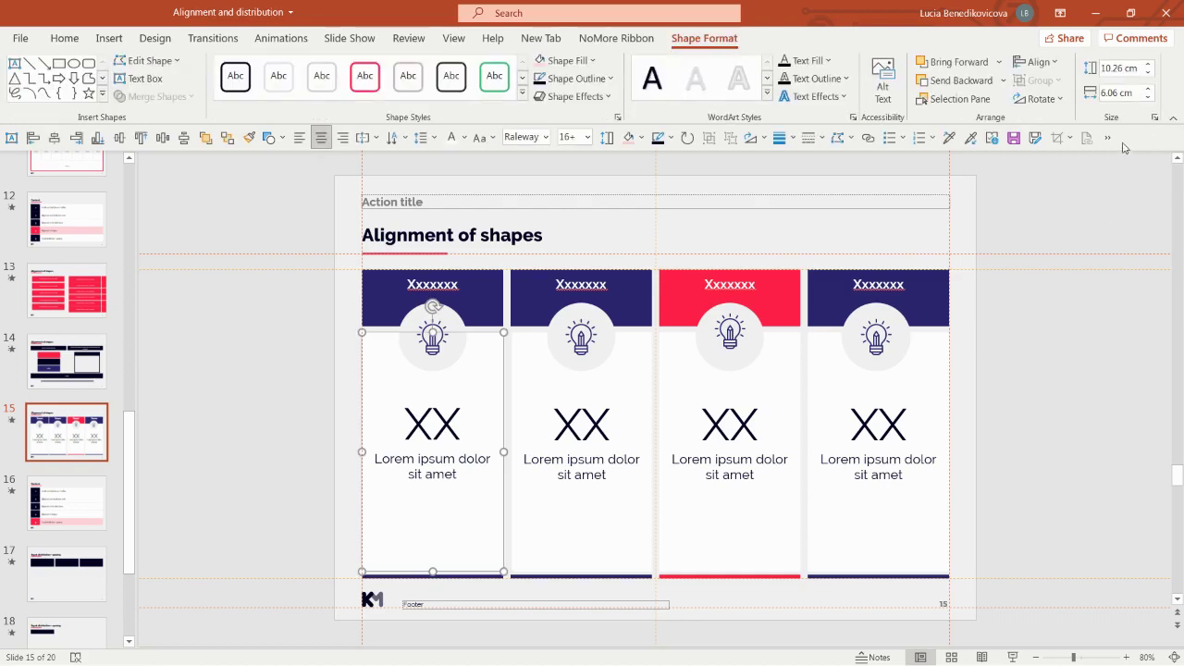
pyautogui.click(1147, 88)
pyautogui.click(1146, 89)
pyautogui.click(1147, 89)
pyautogui.click(1147, 69)
pyautogui.click(1147, 69)
pyautogui.click(1146, 68)
pyautogui.click(1147, 68)
pyautogui.click(1147, 73)
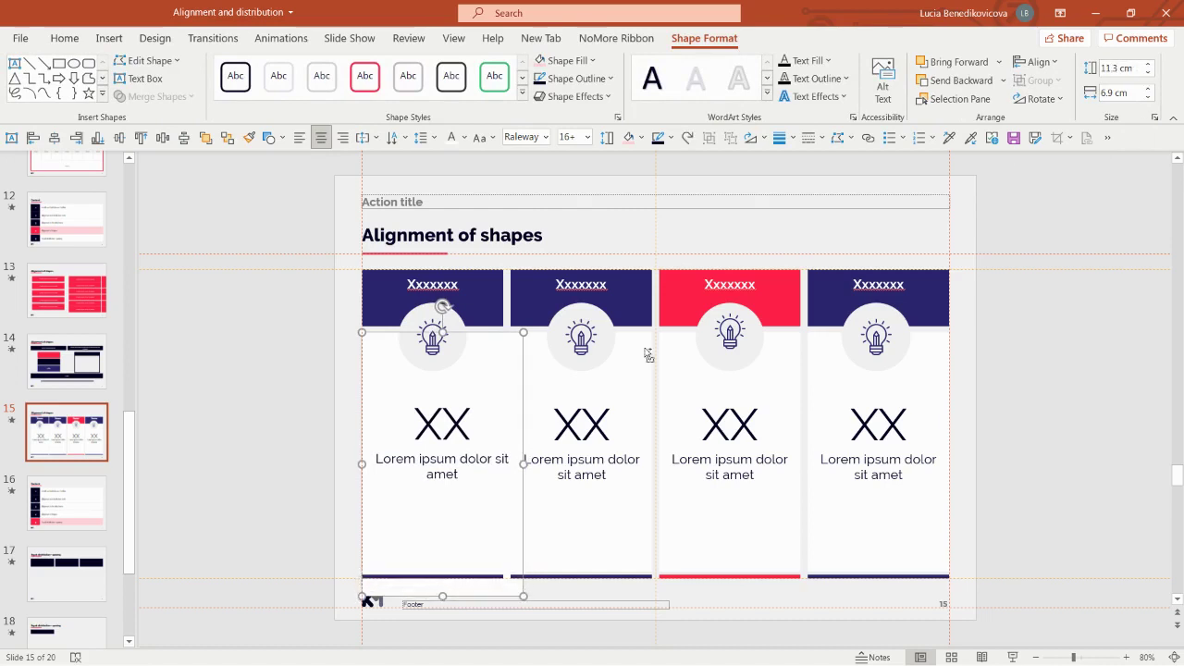
pyautogui.moveTo(523, 595); pyautogui.dragTo(500, 572)
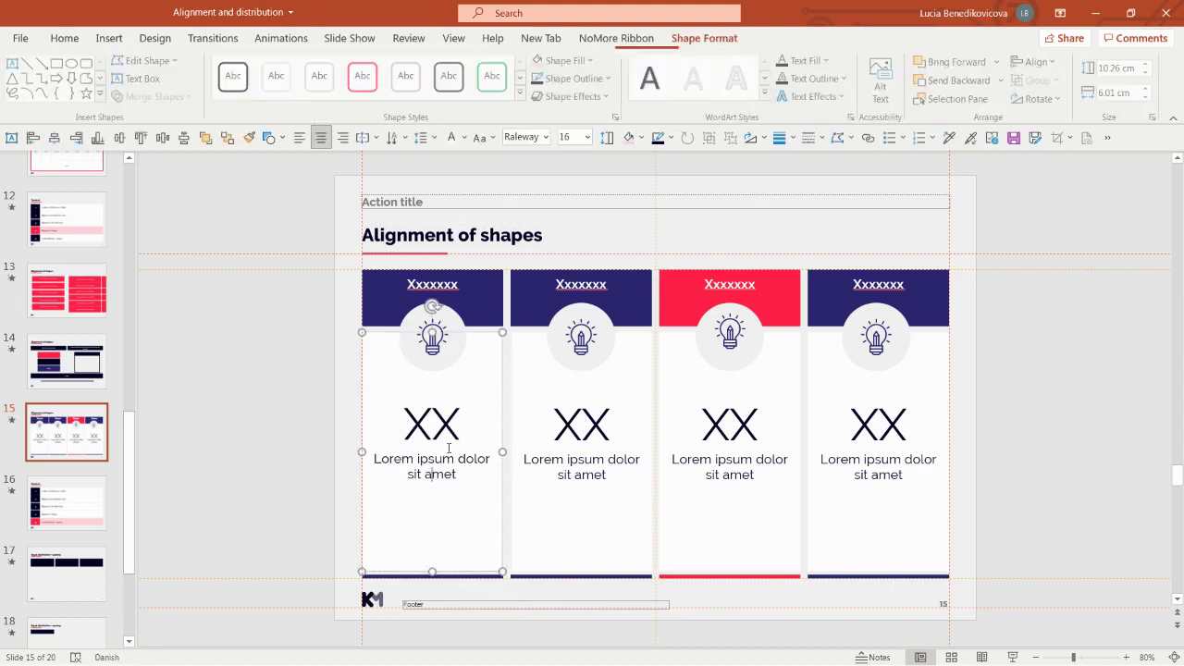
# - Set the first card body's width to 6.0 cm
pyautogui.click(490, 287)
pyautogui.click(536, 396)
pyautogui.click(435, 416)
pyautogui.click(1115, 93)
pyautogui.write('6')
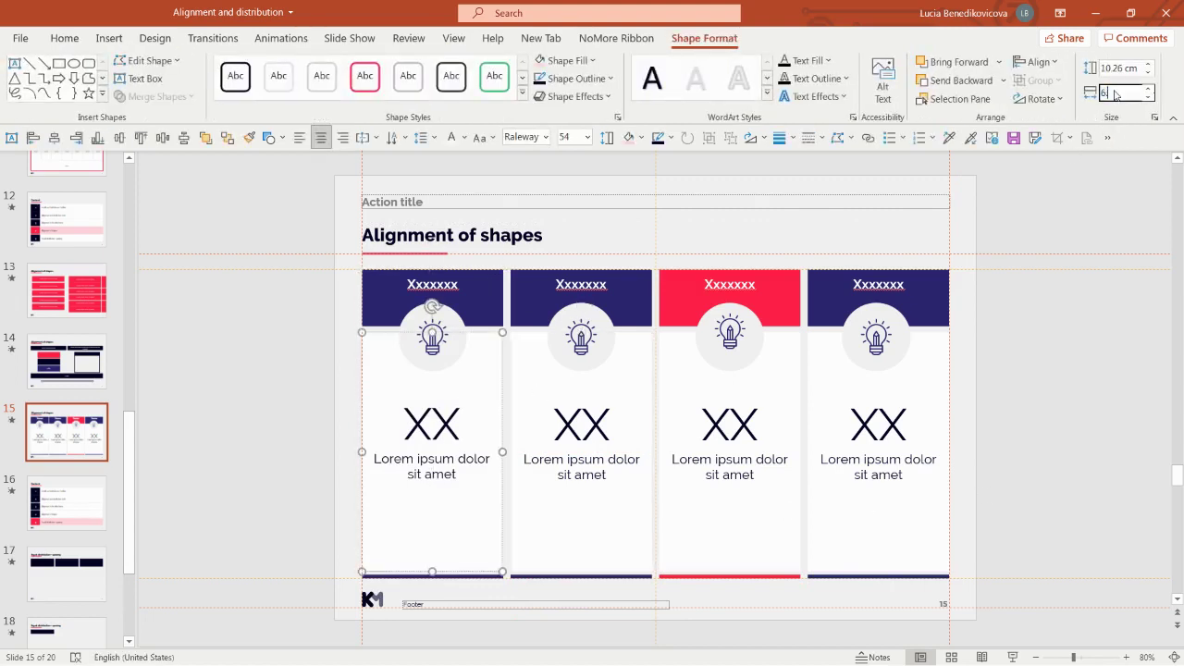
pyautogui.write('.06')
pyautogui.press('Return')
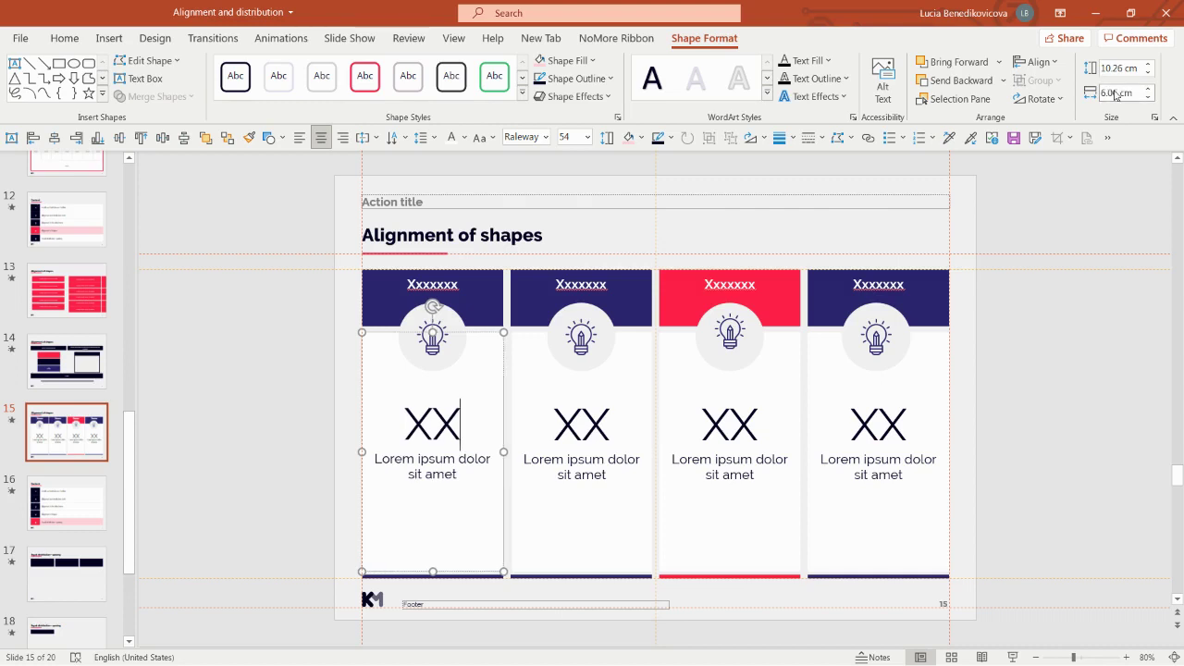
# - Set the second card body's width to 6.06 cm to match its navy header
pyautogui.click(953, 198)
pyautogui.click(558, 376)
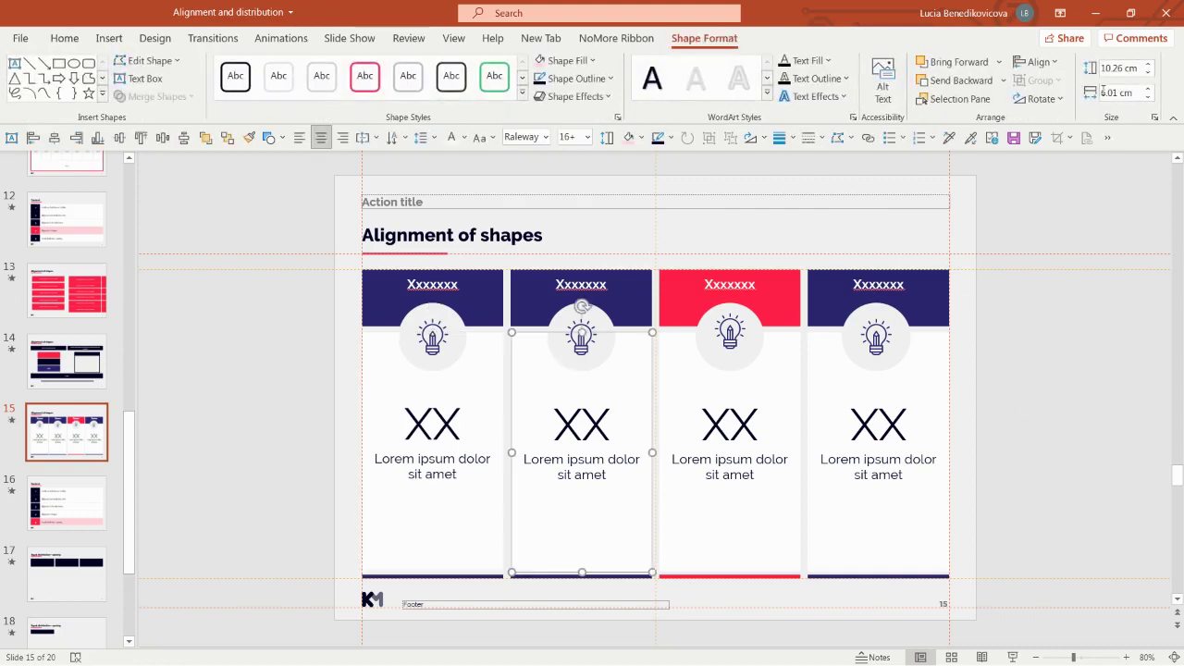
pyautogui.click(631, 288)
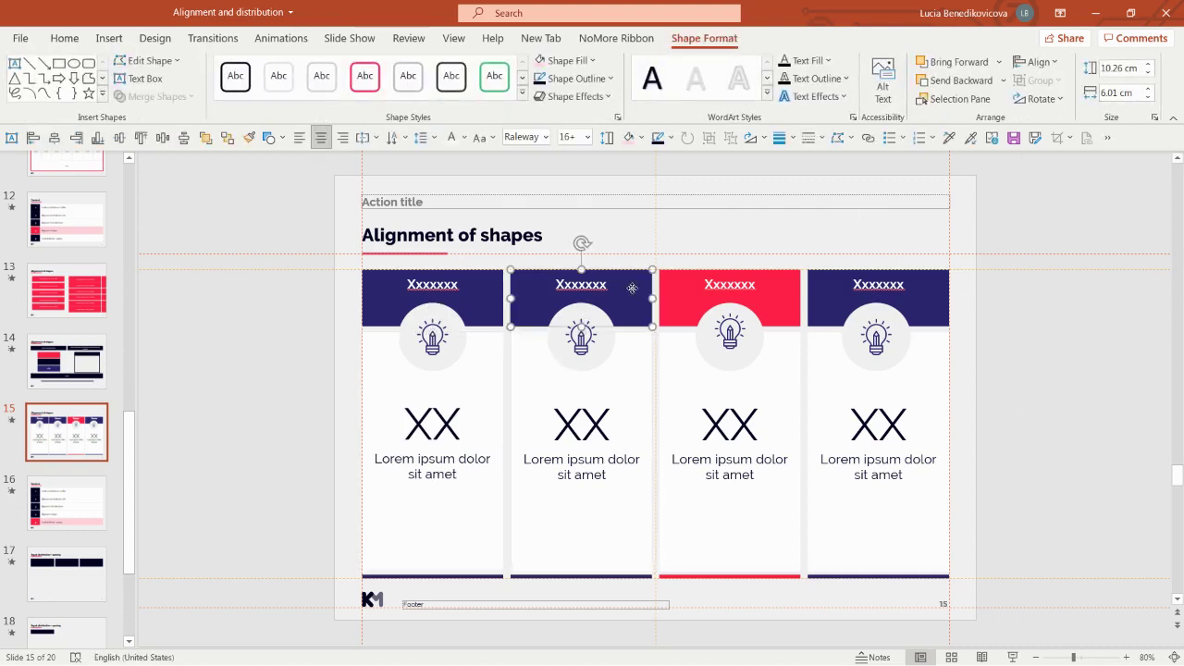
pyautogui.click(600, 588)
pyautogui.click(983, 537)
pyautogui.click(593, 514)
pyautogui.click(1129, 94)
pyautogui.write('6.06')
pyautogui.press('Return')
pyautogui.click(1091, 416)
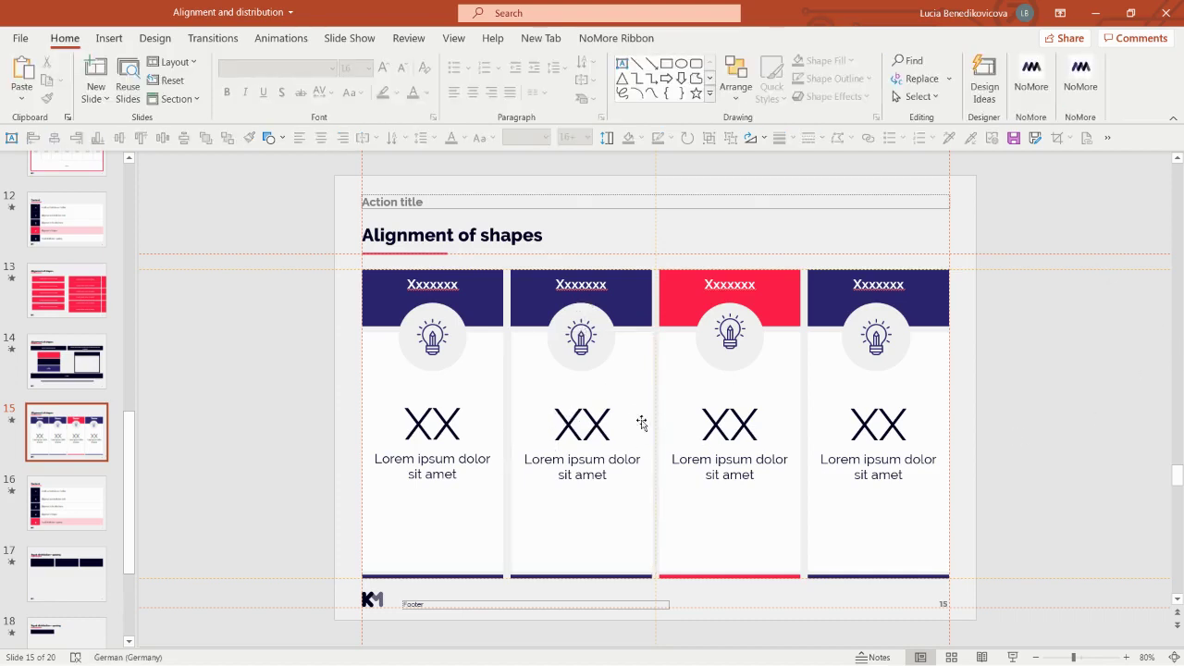
# - Align the second card's banner, body and bottom bar with the neighbouring cards
pyautogui.click(623, 379)
pyautogui.keyDown('shift'); pyautogui.click(581, 576); pyautogui.keyUp('shift')
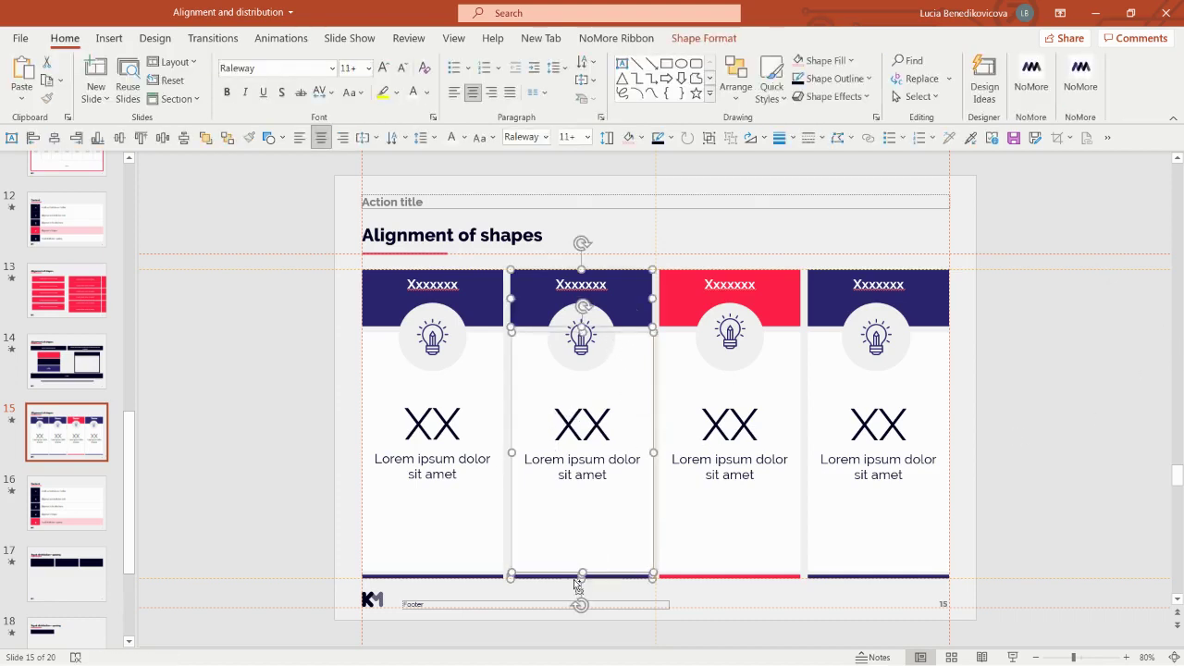
pyautogui.click(40, 141)
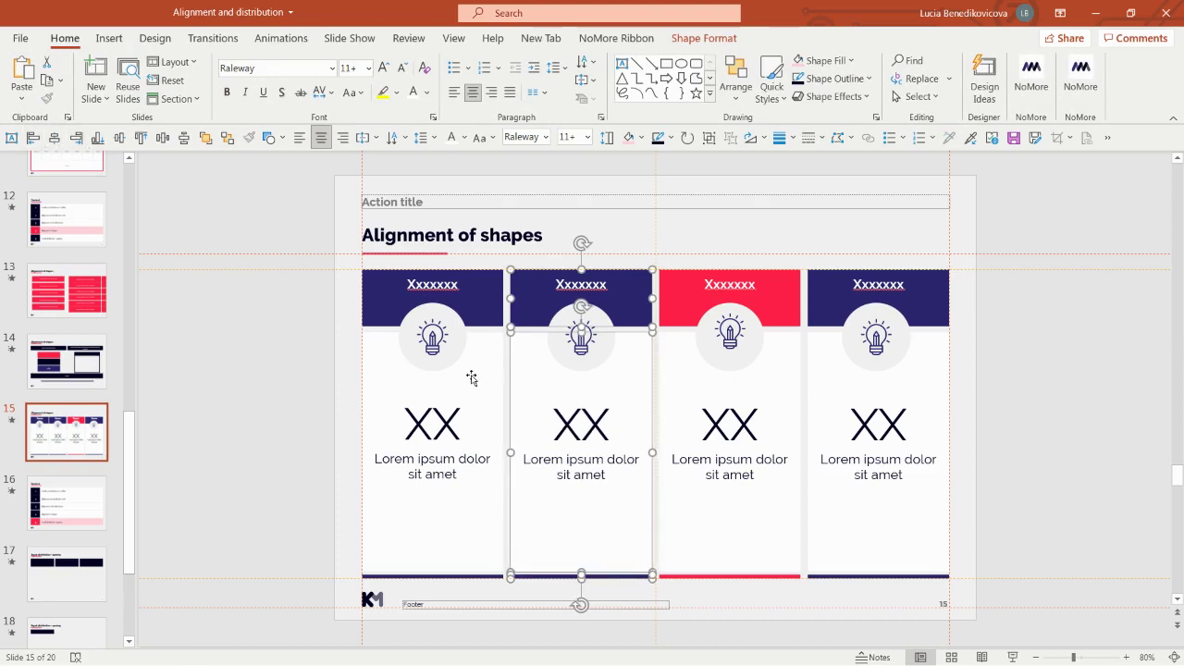
pyautogui.click(350, 513)
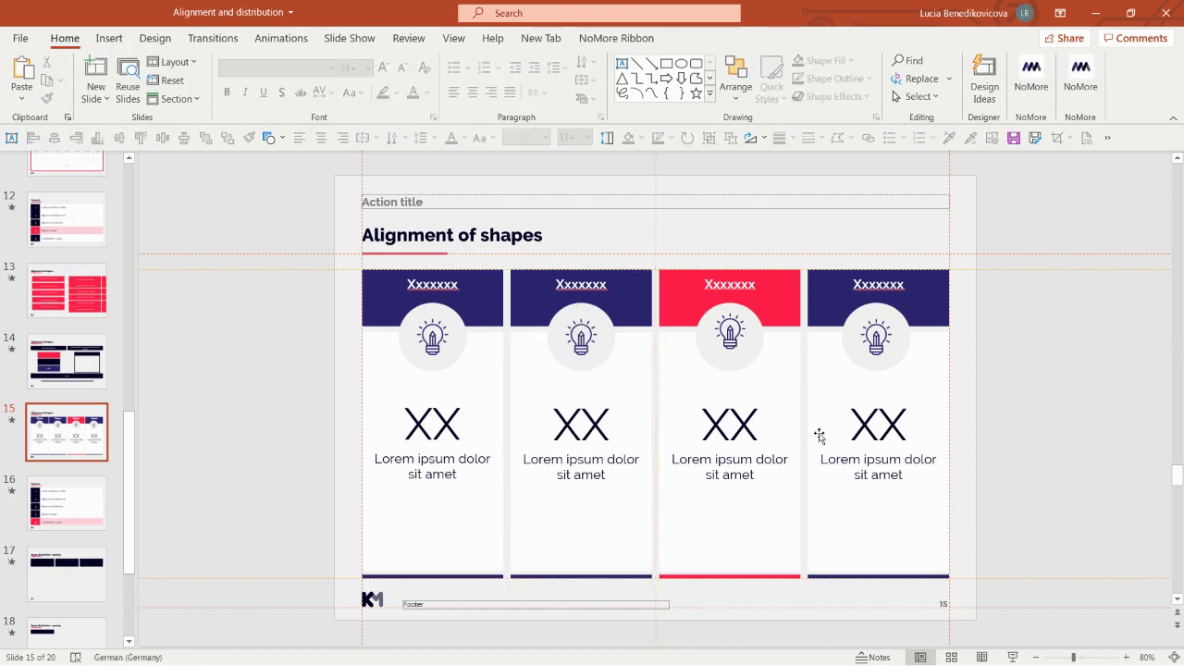
# - Centre the third card's lightbulb icon within its grey circle
pyautogui.click(729, 348)
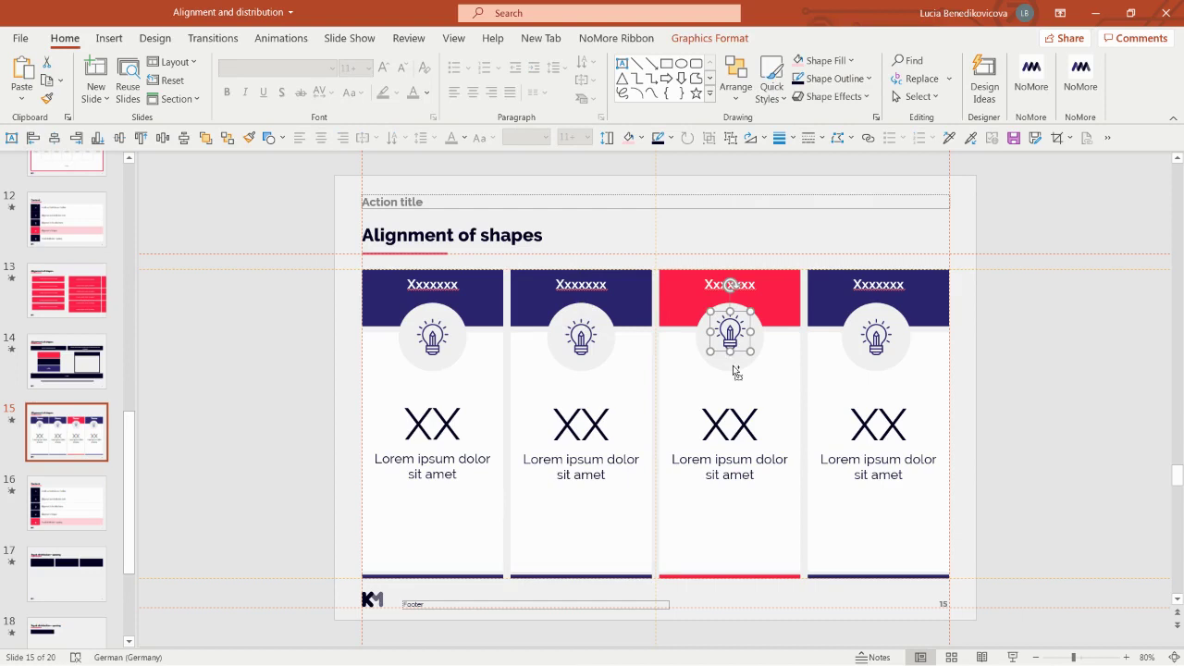
pyautogui.keyDown('shift'); pyautogui.click(733, 367); pyautogui.keyUp('shift')
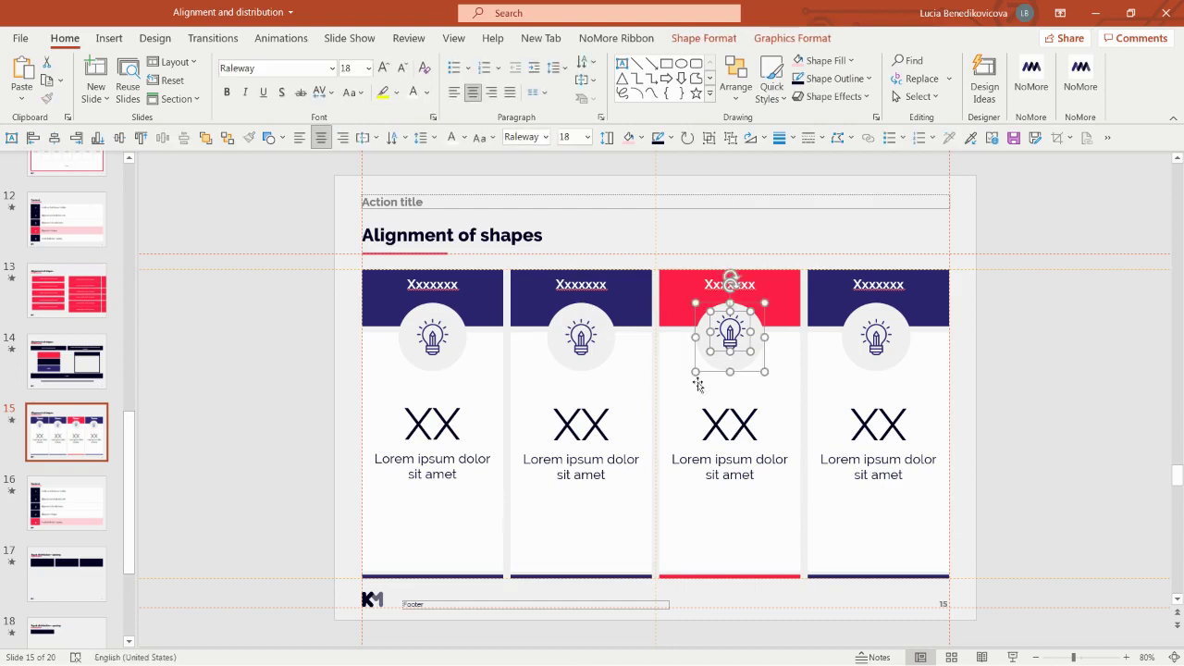
pyautogui.click(119, 140)
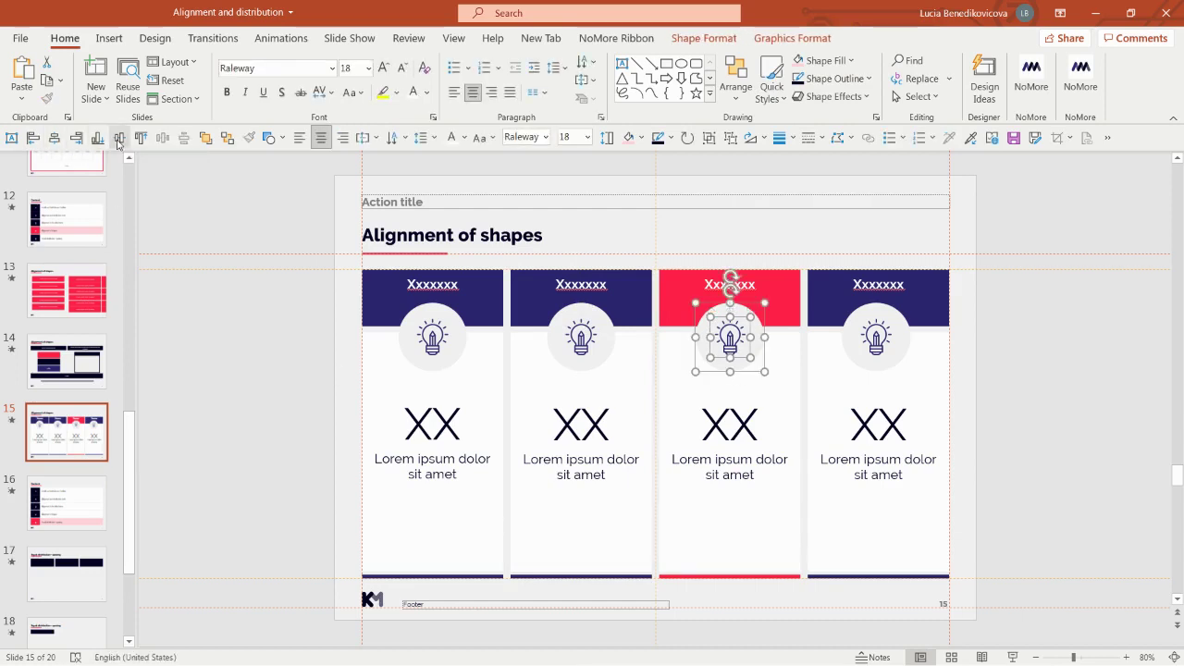
pyautogui.click(970, 408)
# - Centre the fourth bulb and its circle horizontally on the card, then preview slide 15
pyautogui.click(886, 340)
pyautogui.keyDown('shift'); pyautogui.click(908, 343); pyautogui.keyUp('shift')
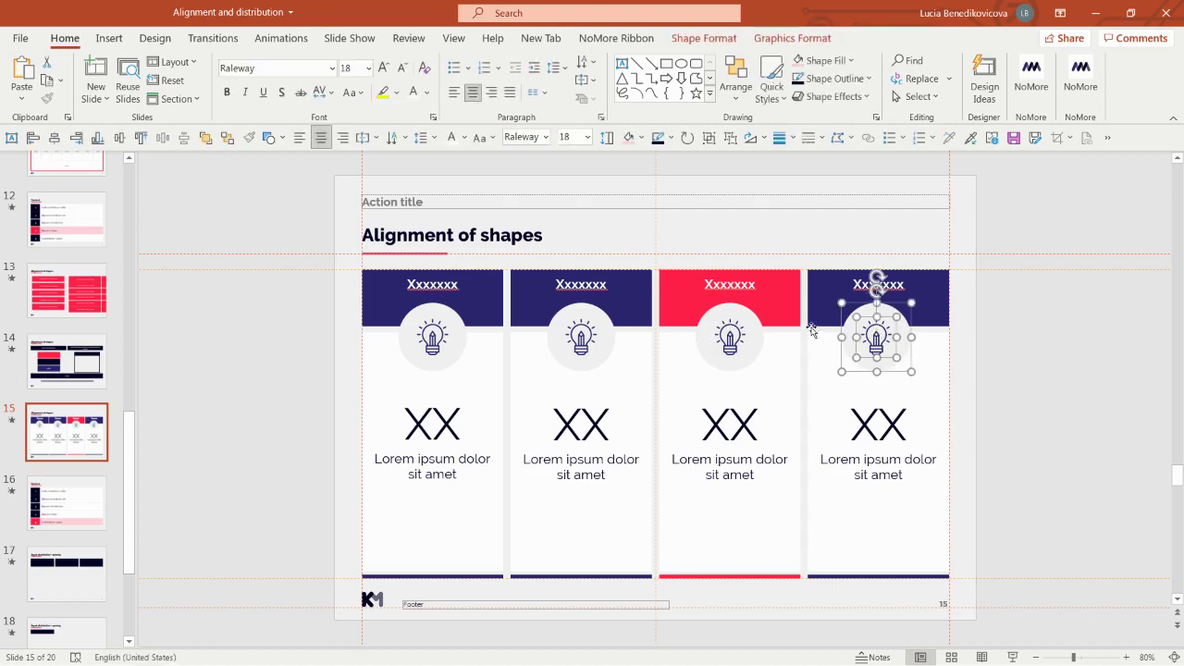
pyautogui.keyDown('shift'); pyautogui.click(879, 524); pyautogui.keyUp('shift')
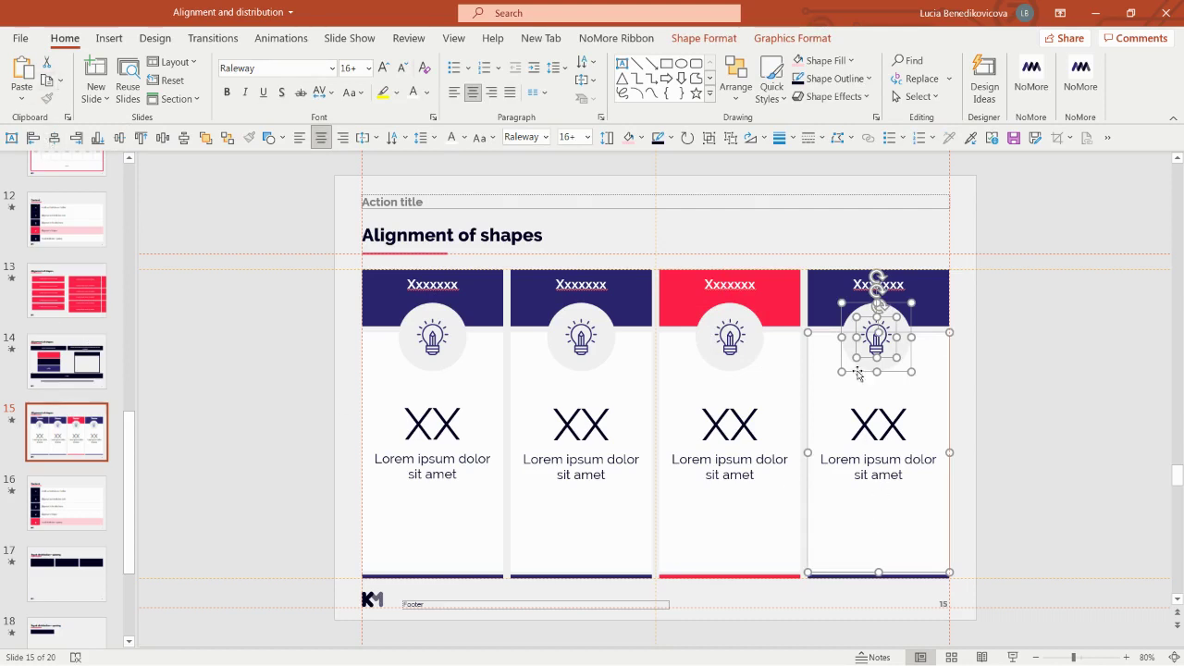
pyautogui.click(55, 137)
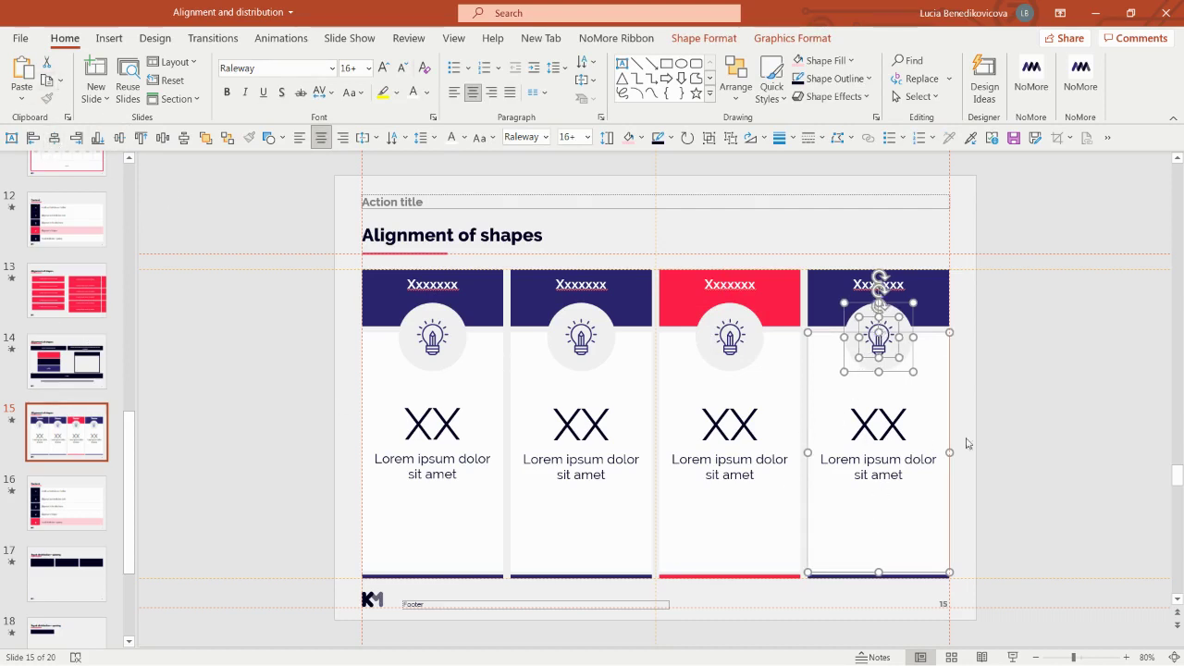
pyautogui.click(992, 430)
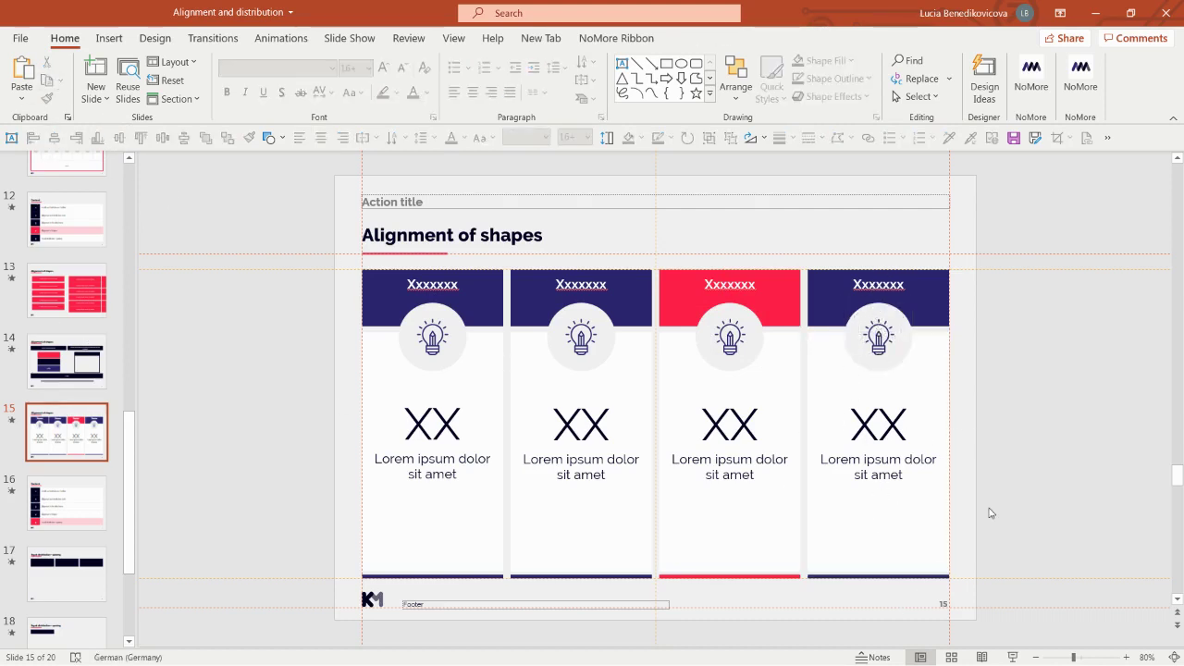
pyautogui.click(1012, 657)
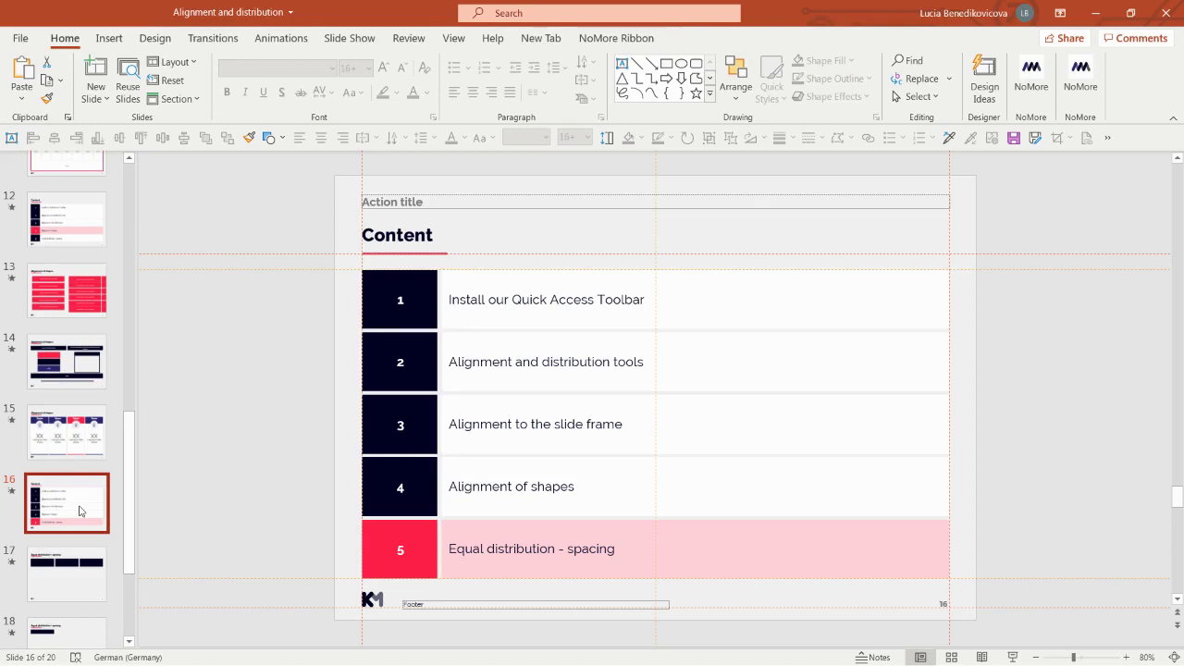
# - On slide 17, copy the three rectangles into an evenly distributed second row, then go to slide 18
pyautogui.click(83, 569)
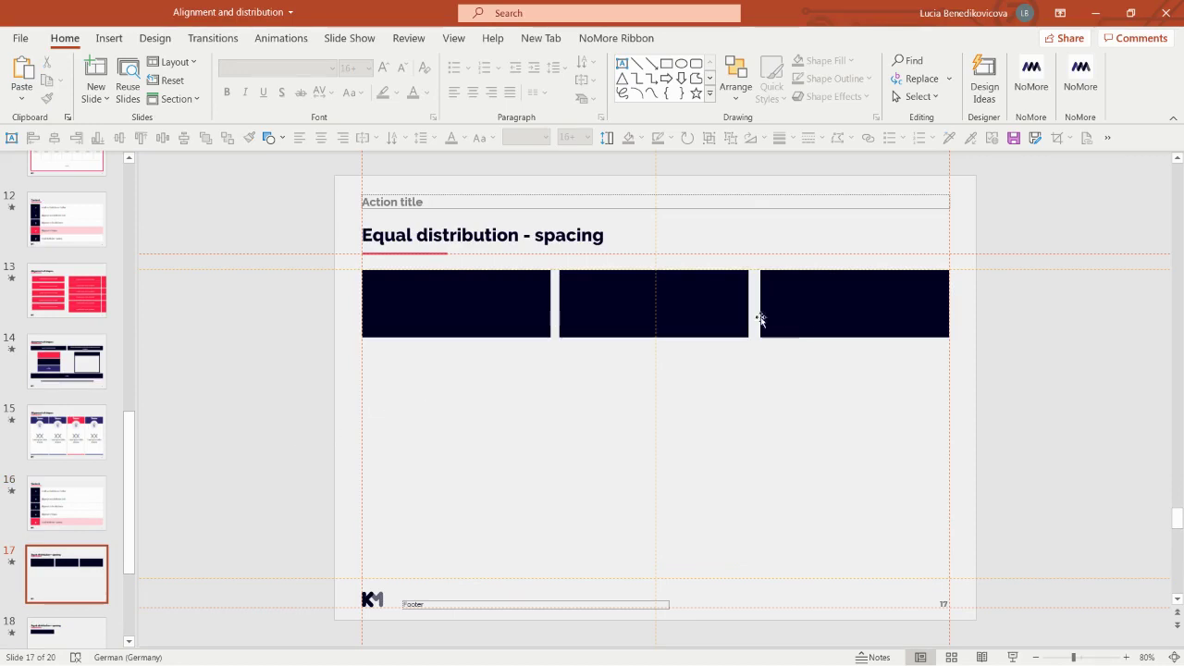
pyautogui.click(502, 312)
pyautogui.keyDown('shift'); pyautogui.click(652, 328); pyautogui.keyUp('shift')
pyautogui.keyDown('shift'); pyautogui.click(792, 323); pyautogui.keyUp('shift')
pyautogui.moveTo(791, 324); pyautogui.dragTo(795, 433)
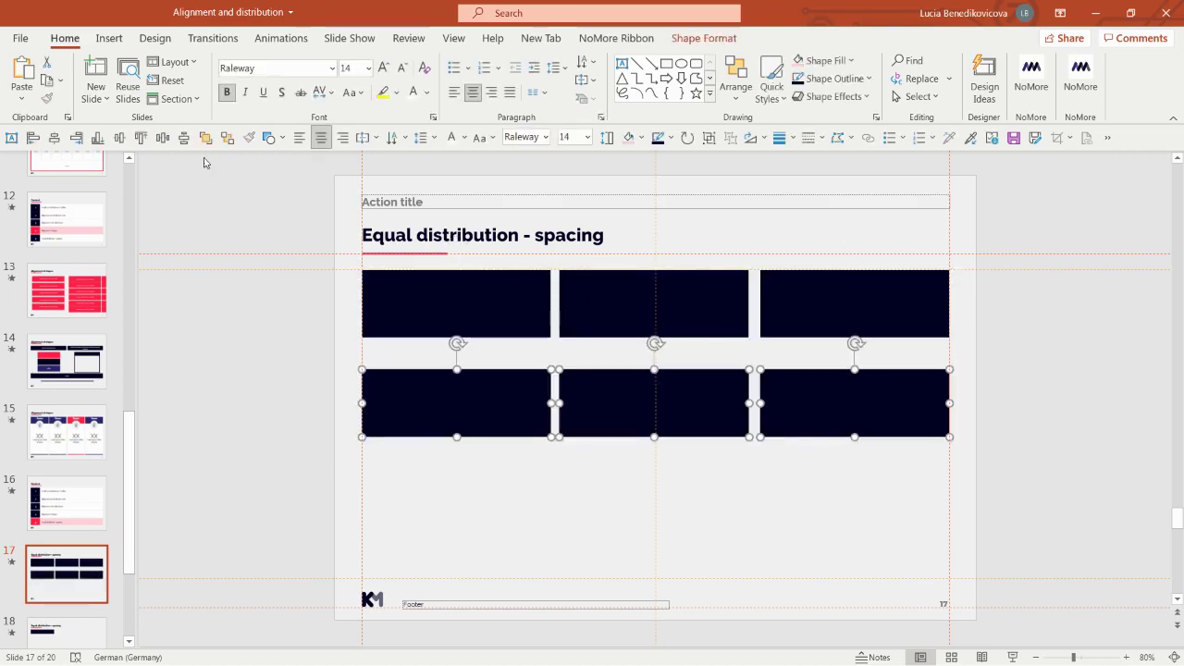
pyautogui.click(162, 138)
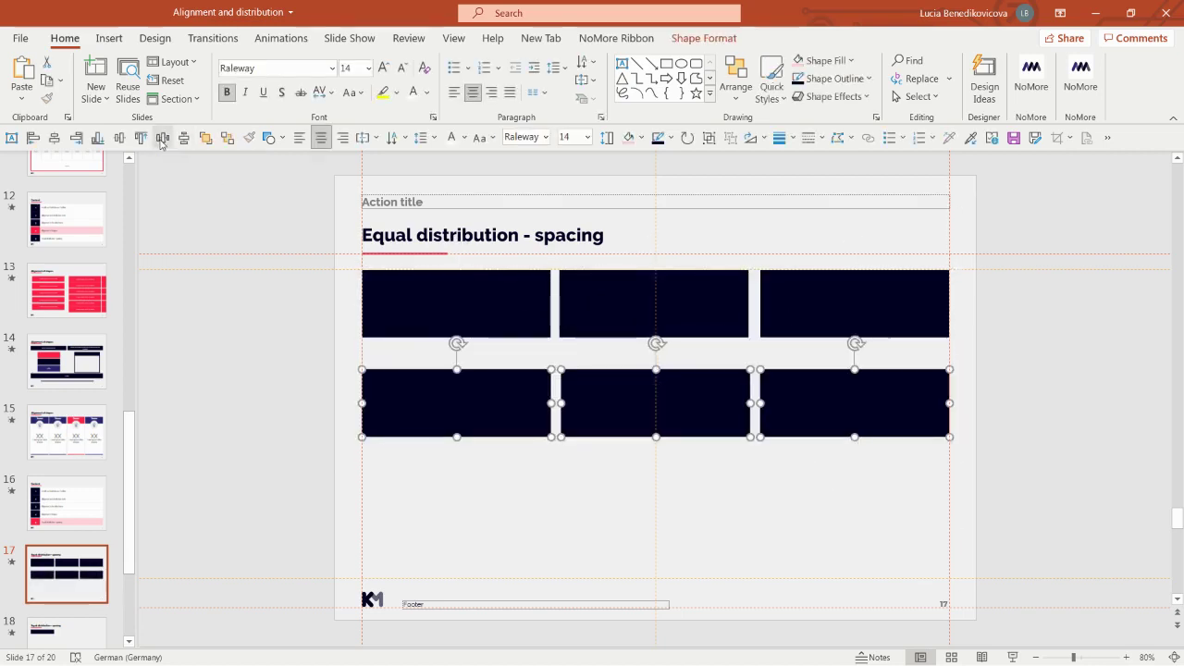
pyautogui.click(735, 497)
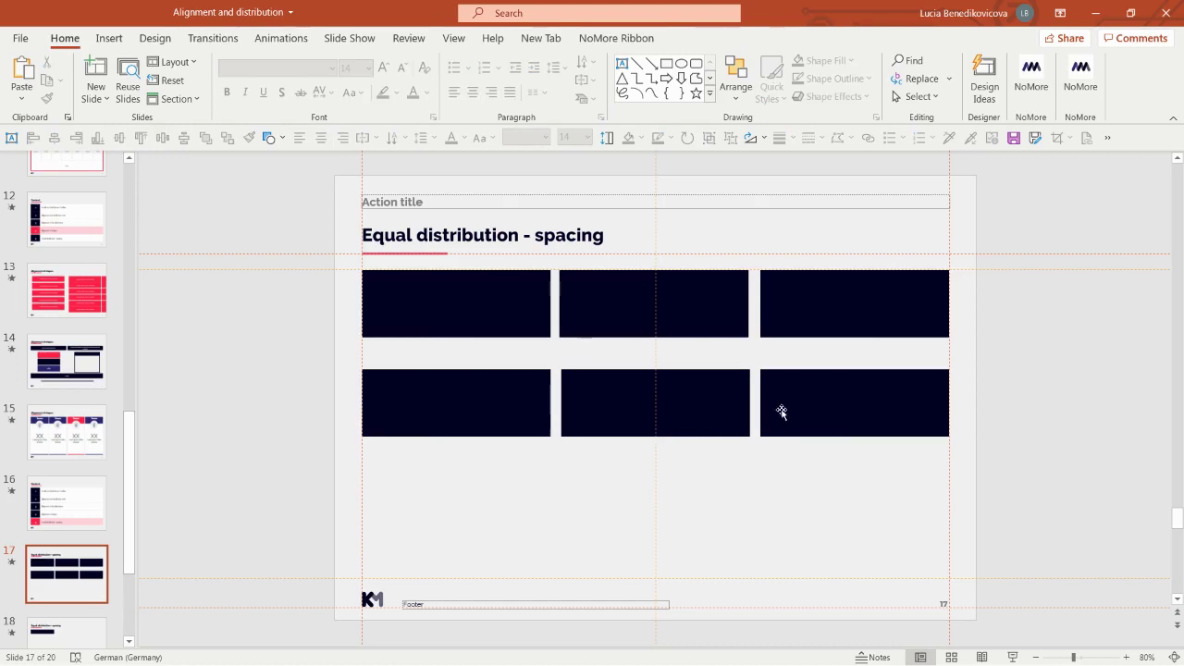
pyautogui.press('pagedown')
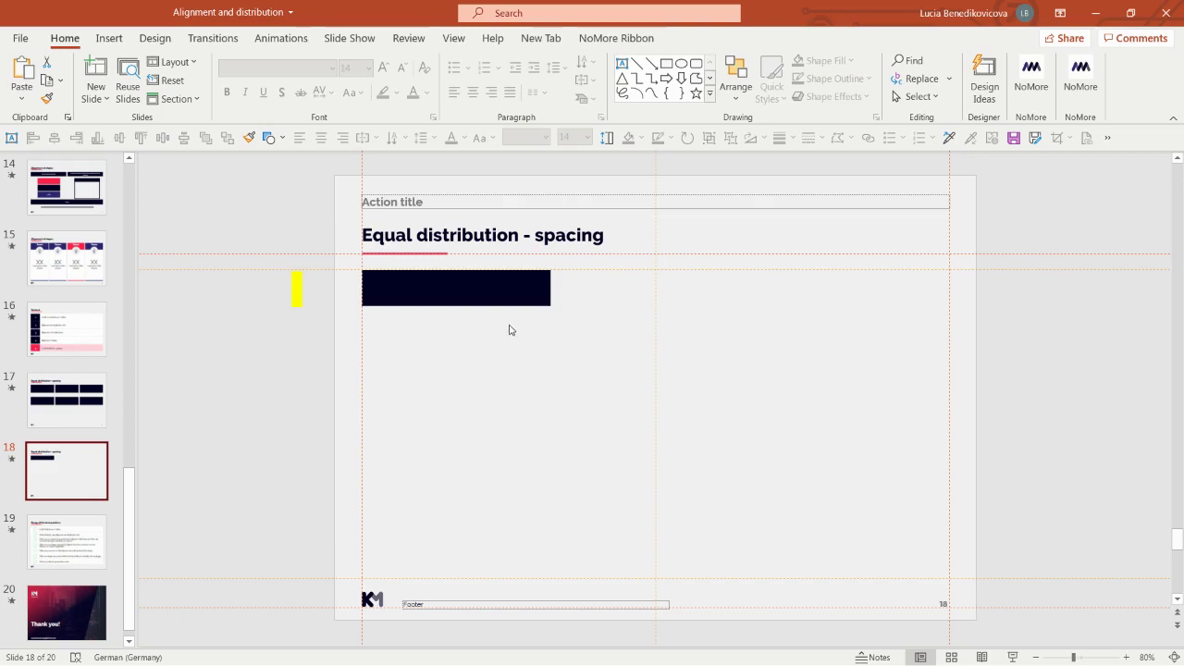
# - Copy the black bar twice and distribute the three bars horizontally
pyautogui.moveTo(482, 281); pyautogui.dragTo(860, 299)
pyautogui.moveTo(997, 347); pyautogui.dragTo(352, 267)
pyautogui.click(163, 139)
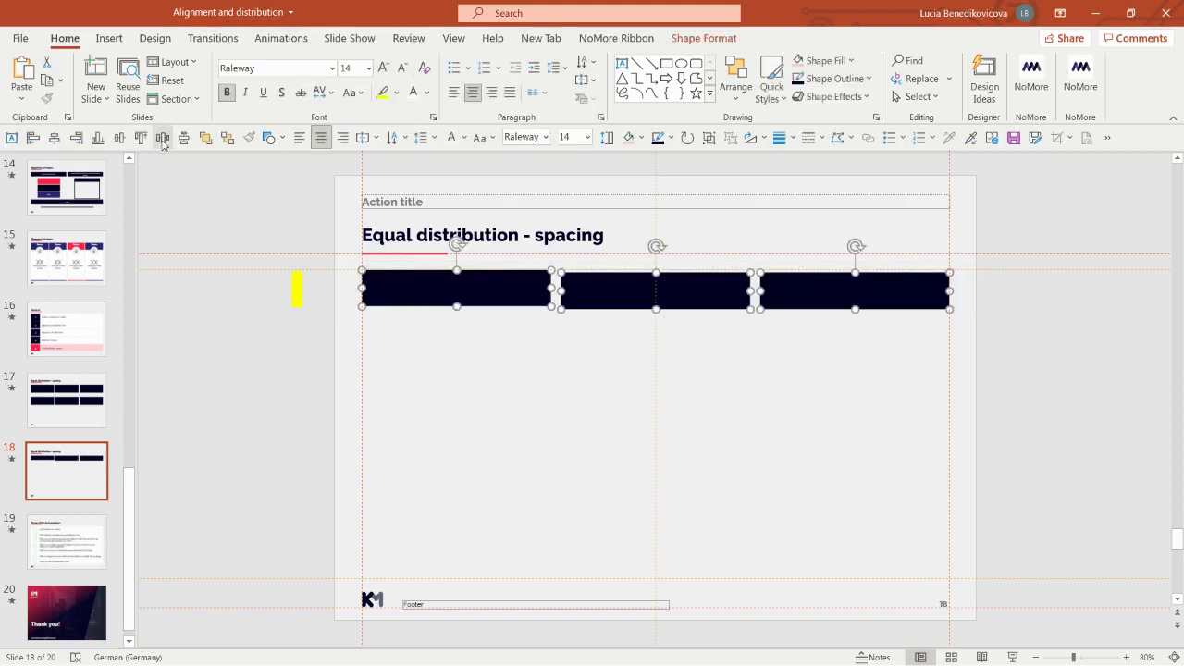
pyautogui.click(243, 372)
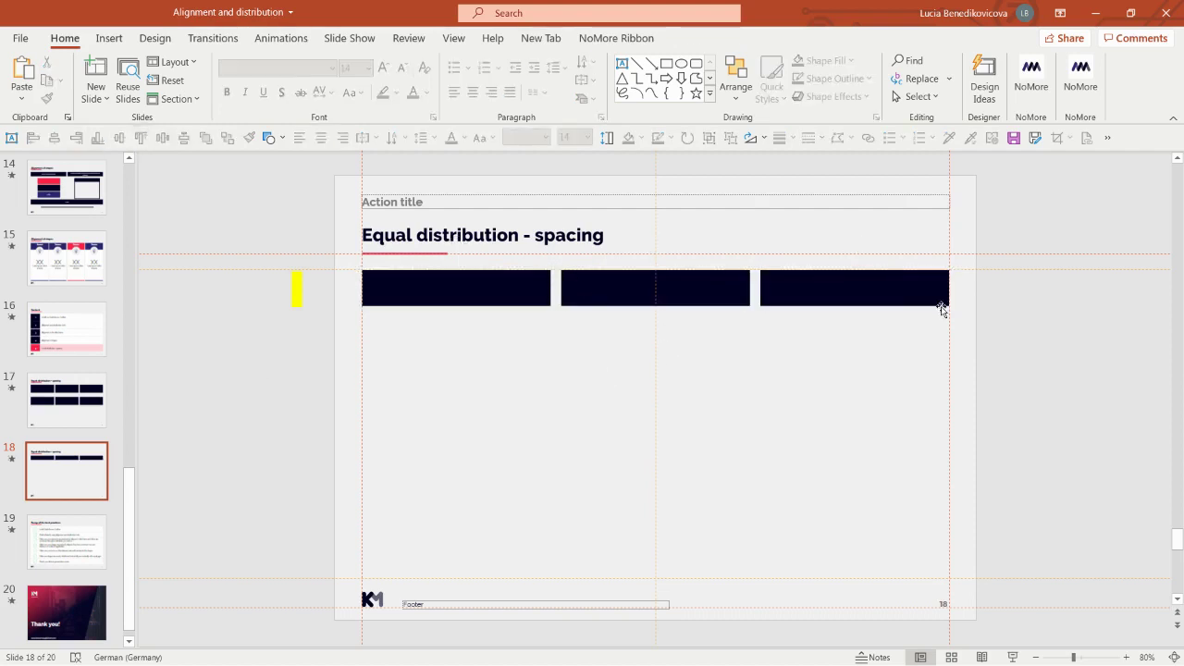
# - Group the three bars and copy the group downward as a second row
pyautogui.moveTo(979, 322); pyautogui.dragTo(344, 269)
pyautogui.click(708, 138)
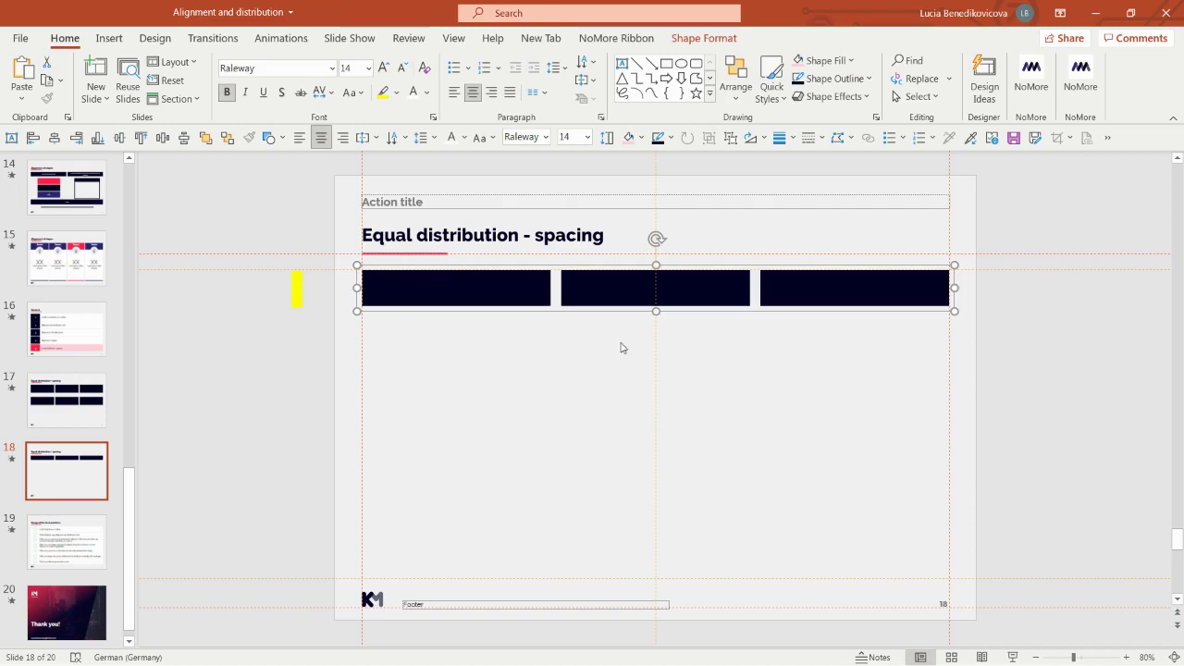
pyautogui.moveTo(620, 310); pyautogui.dragTo(621, 362)
pyautogui.click(1057, 391)
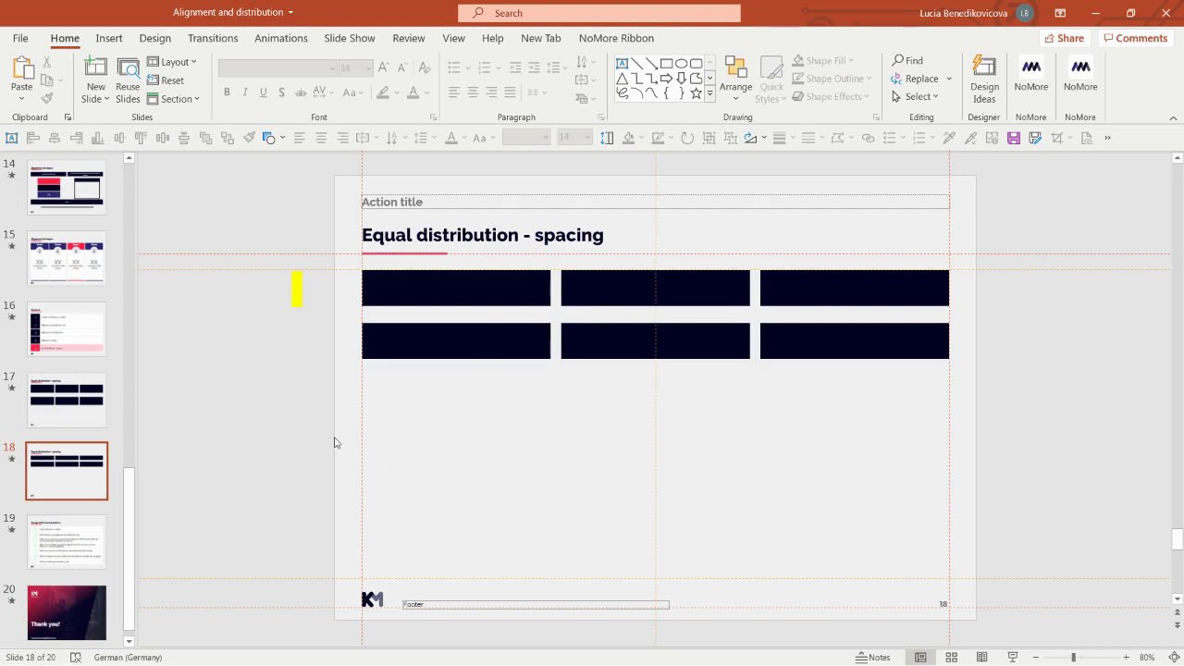
# - Fit the yellow spacer to the column gap and place a copy rotated 90° between rows
pyautogui.moveTo(297, 293); pyautogui.dragTo(557, 294)
pyautogui.hotkey('ctrl', 'z')
pyautogui.hotkey('ctrl', 'y')
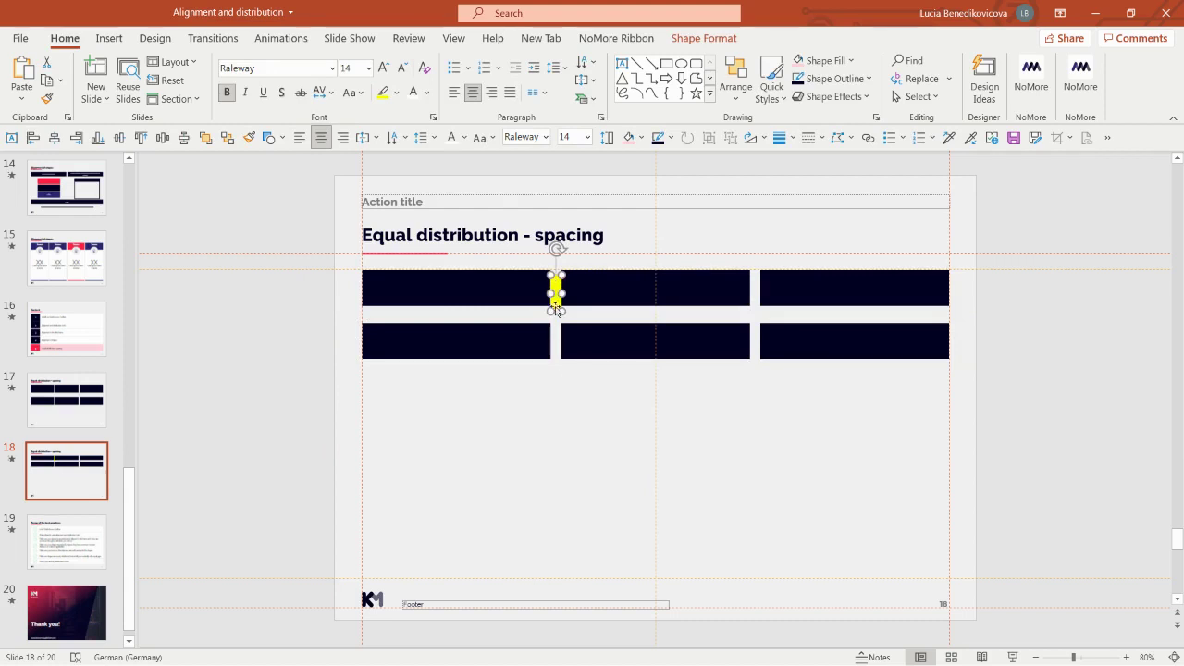
pyautogui.moveTo(559, 290); pyautogui.dragTo(542, 308)
pyautogui.click(750, 137)
pyautogui.click(782, 157)
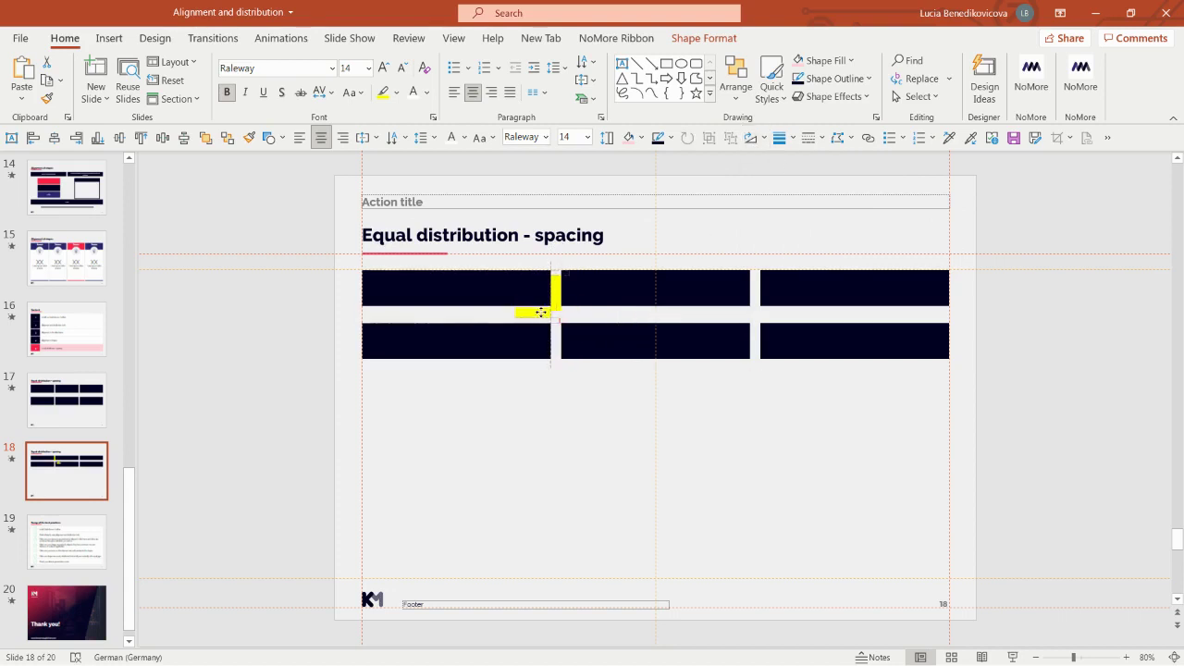
pyautogui.click(444, 426)
# - Move the lower row up so the row gap matches the spacer
pyautogui.click(515, 333)
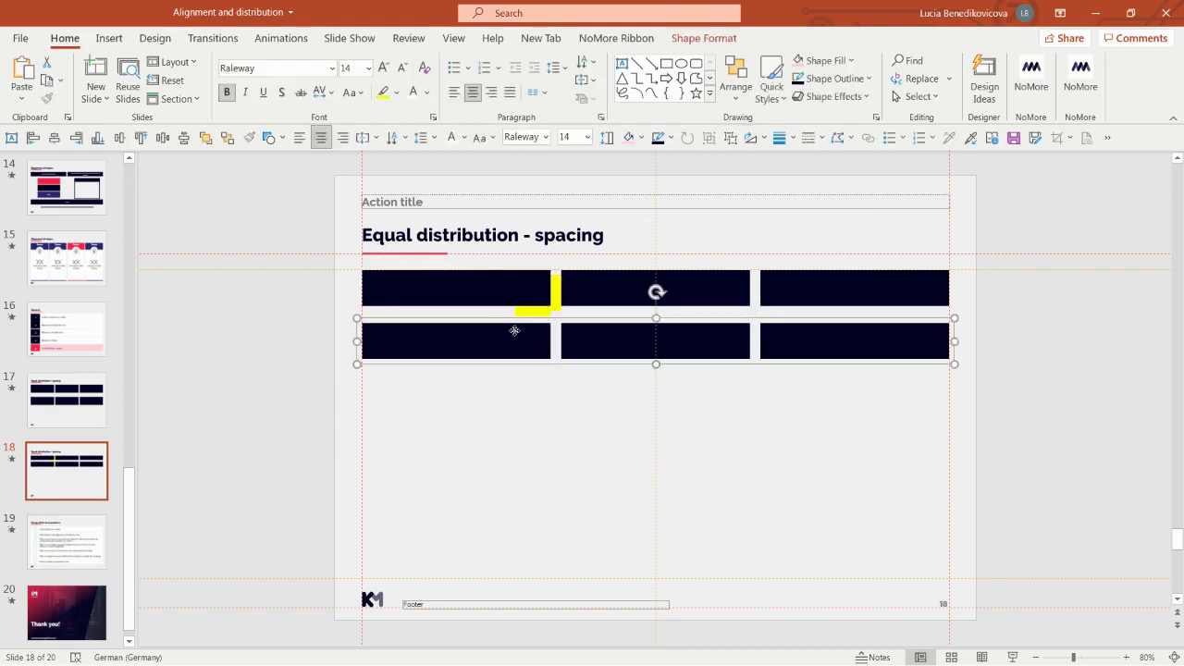
pyautogui.moveTo(525, 340); pyautogui.dragTo(528, 330)
pyautogui.click(537, 418)
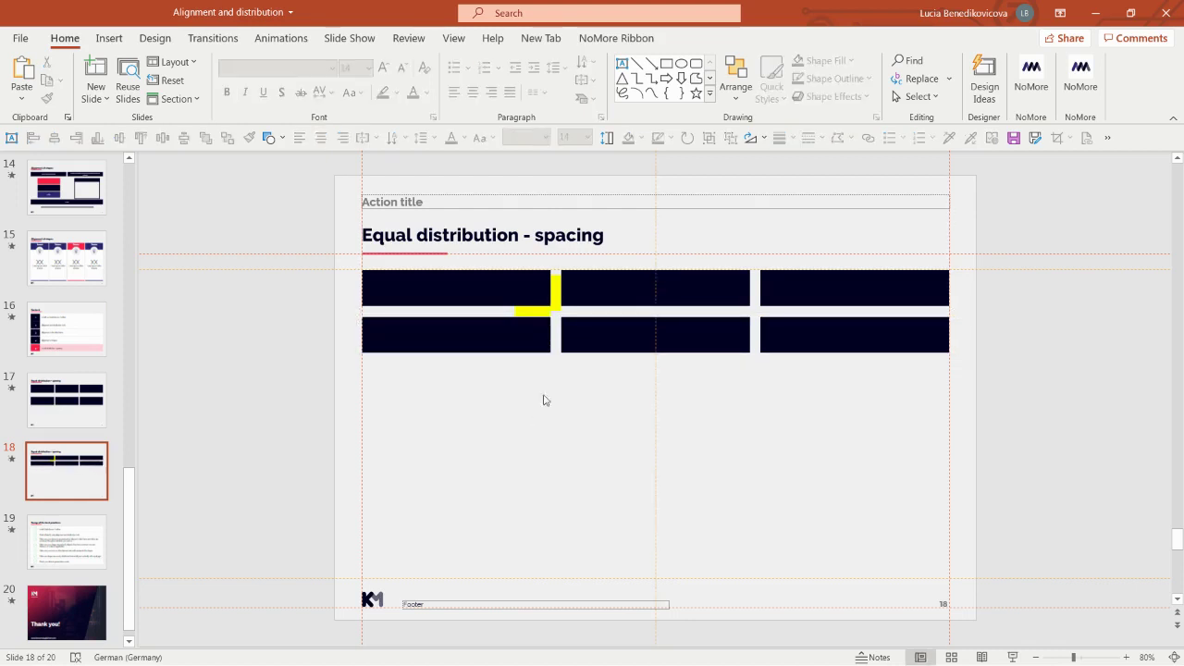
pyautogui.click(538, 333)
pyautogui.press('Escape')
pyautogui.click(537, 335)
pyautogui.moveTo(538, 335); pyautogui.dragTo(537, 330)
pyautogui.click(555, 384)
# - Copy the second row down as a third row at equal spacing
pyautogui.moveTo(546, 338); pyautogui.dragTo(542, 379)
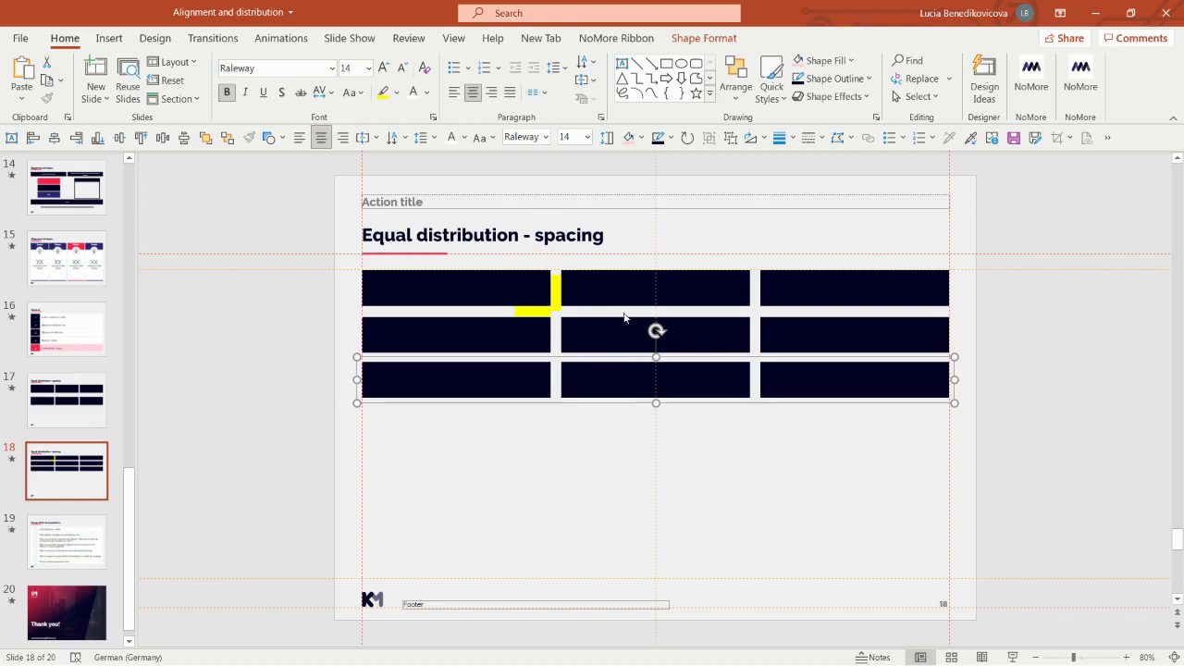
pyautogui.moveTo(626, 385); pyautogui.dragTo(625, 384)
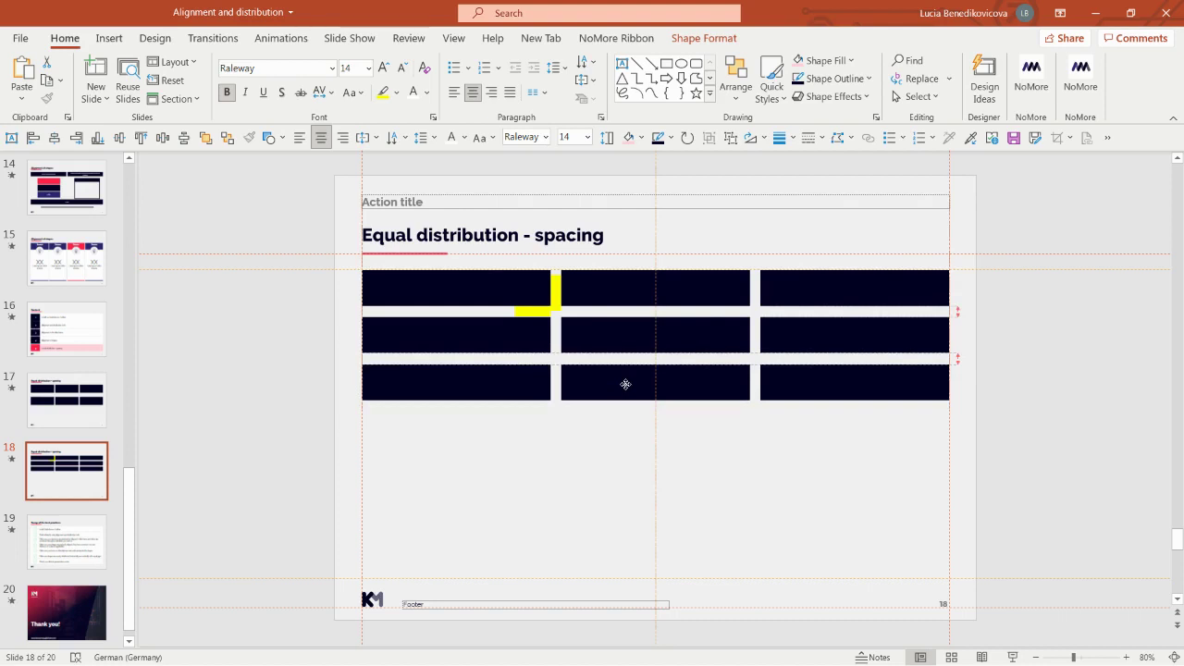
pyautogui.moveTo(625, 384); pyautogui.dragTo(625, 384)
pyautogui.moveTo(625, 384); pyautogui.dragTo(625, 383)
pyautogui.click(663, 575)
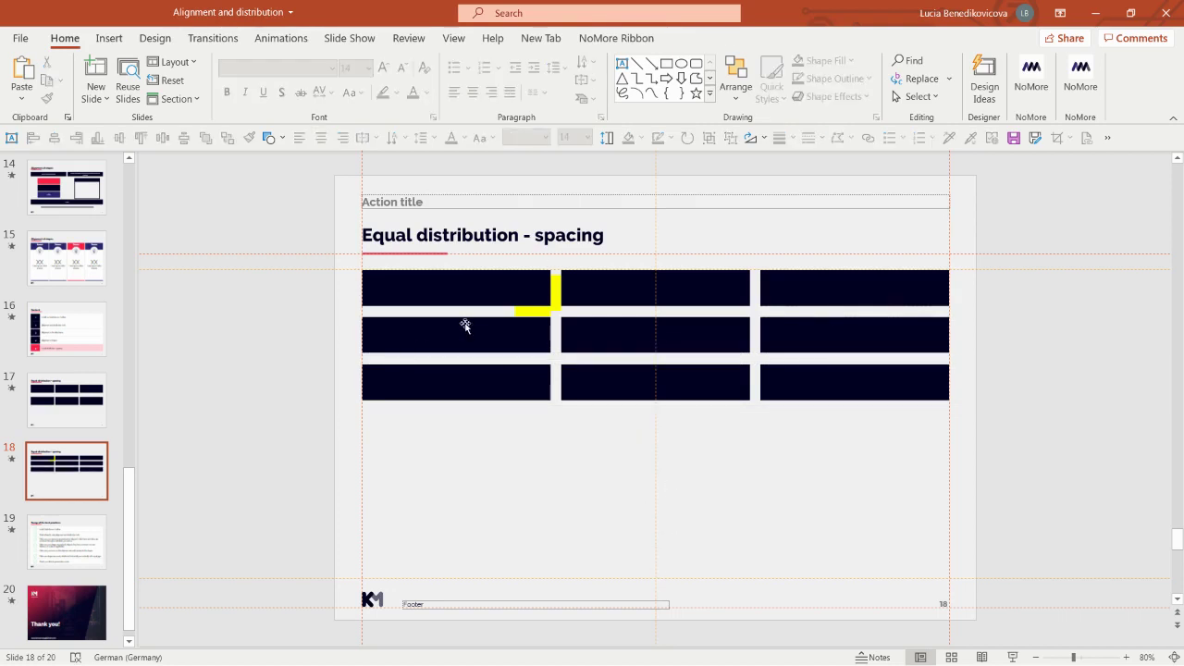